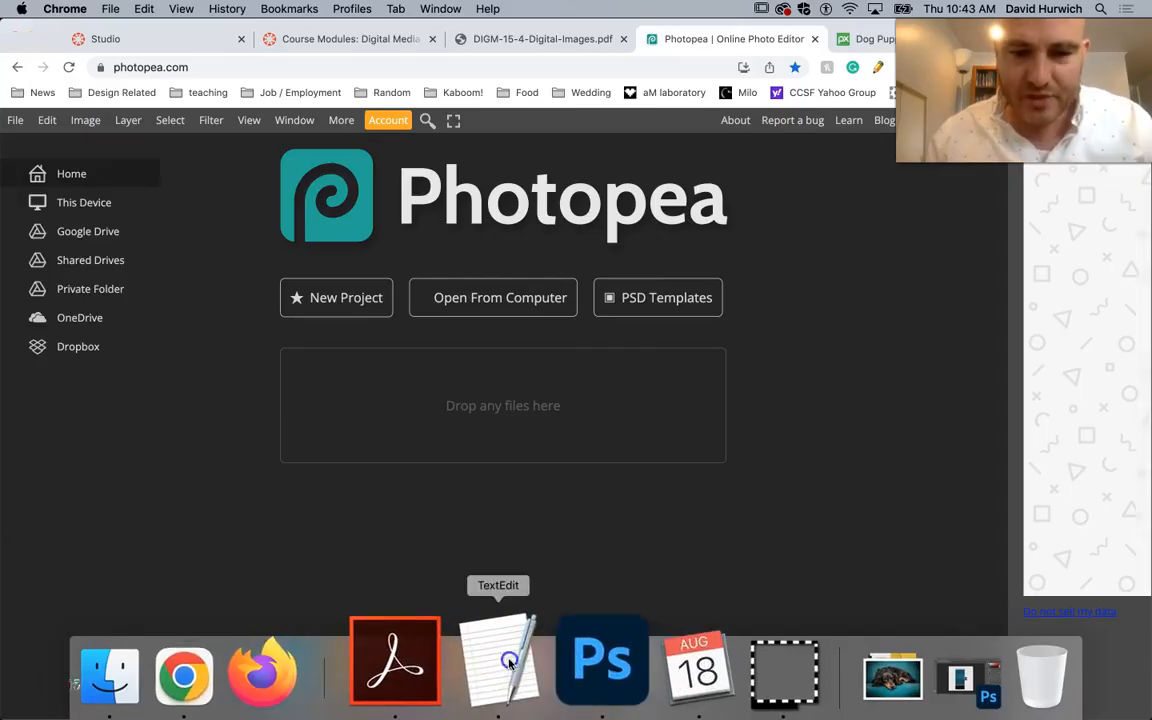
- Add a new line reading "Resize an image" below the raster graphic definition in the TextEdit notes
click(1099, 563)
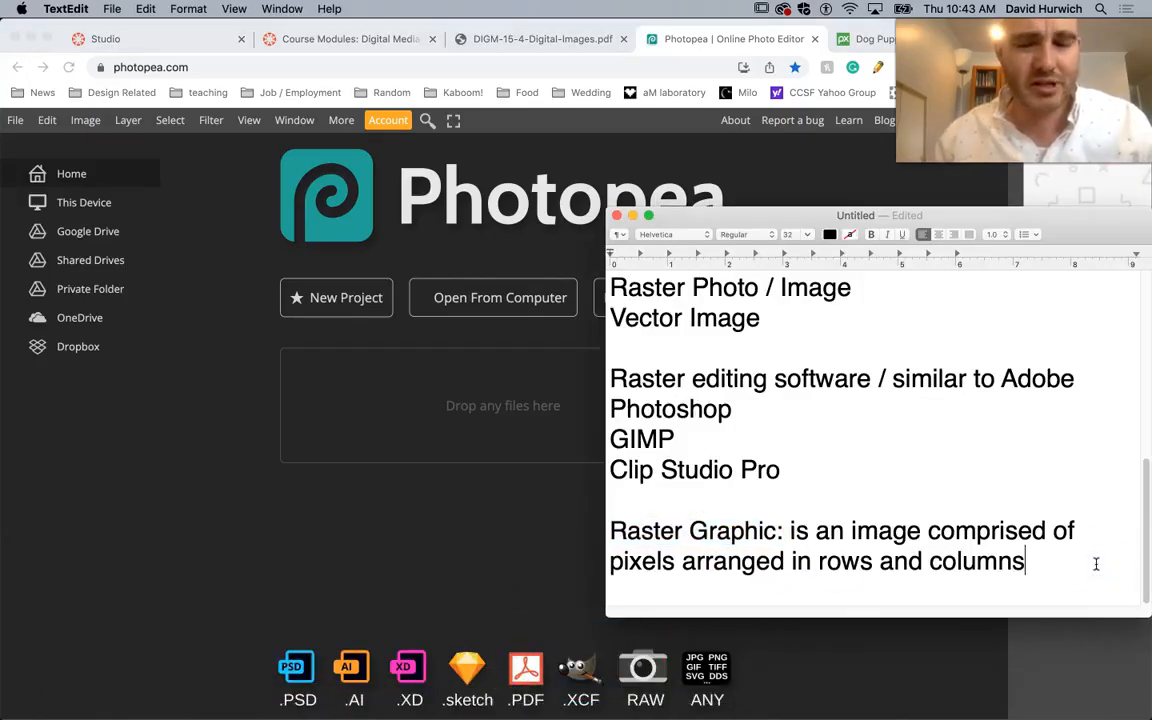
key(Return)
key(Return)
text(resize an image)
key(Return)
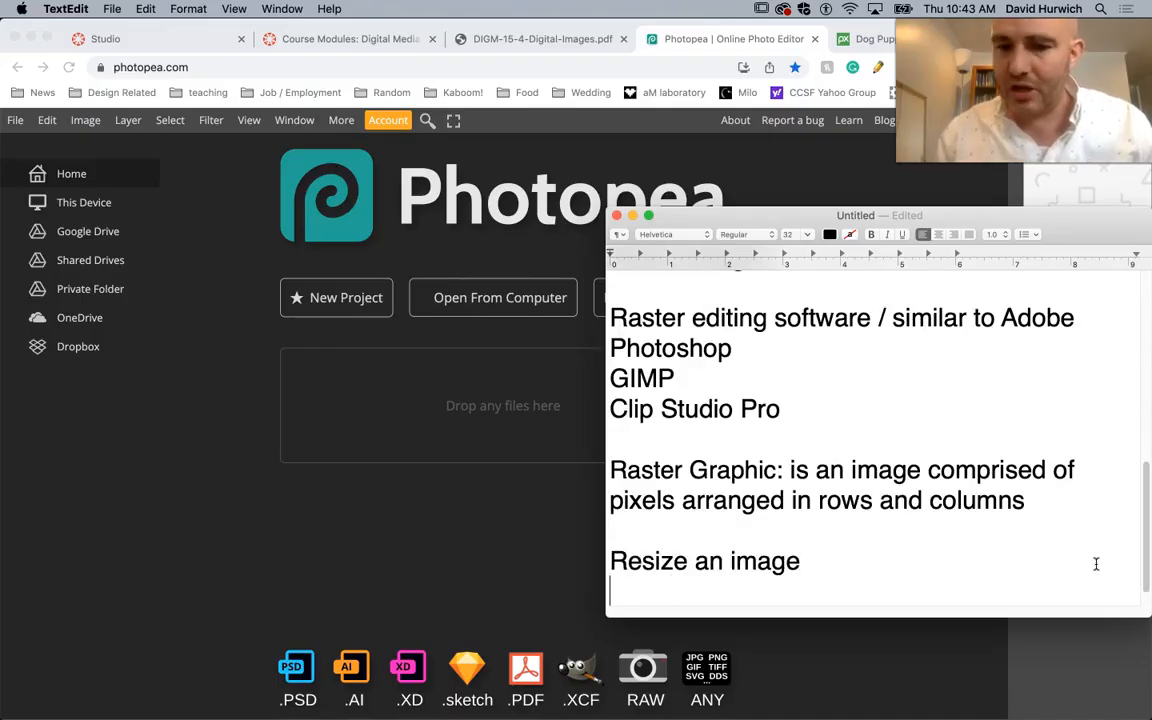
- Add the line "Dimensions: pixels" beneath "Resize an image" in the notes, leaving a blank line between them
key(Return)
text(dem)
key(BackSpace)
key(BackSpace)
text(imensions)
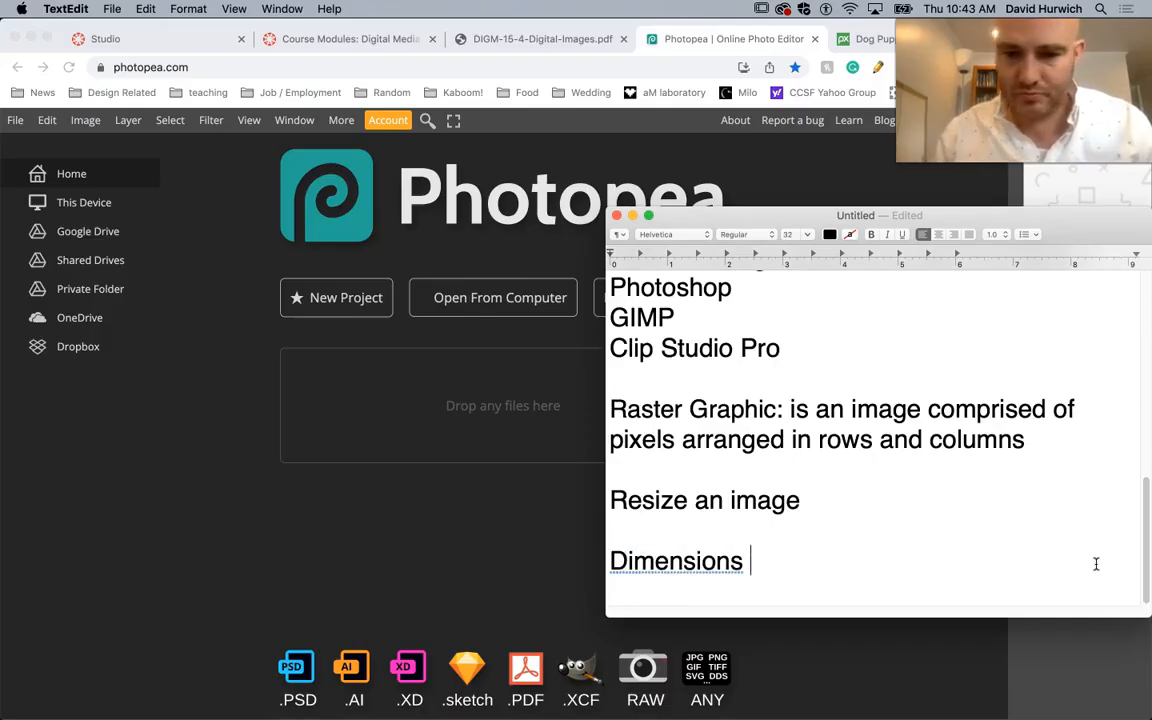
key(BackSpace)
text(:)
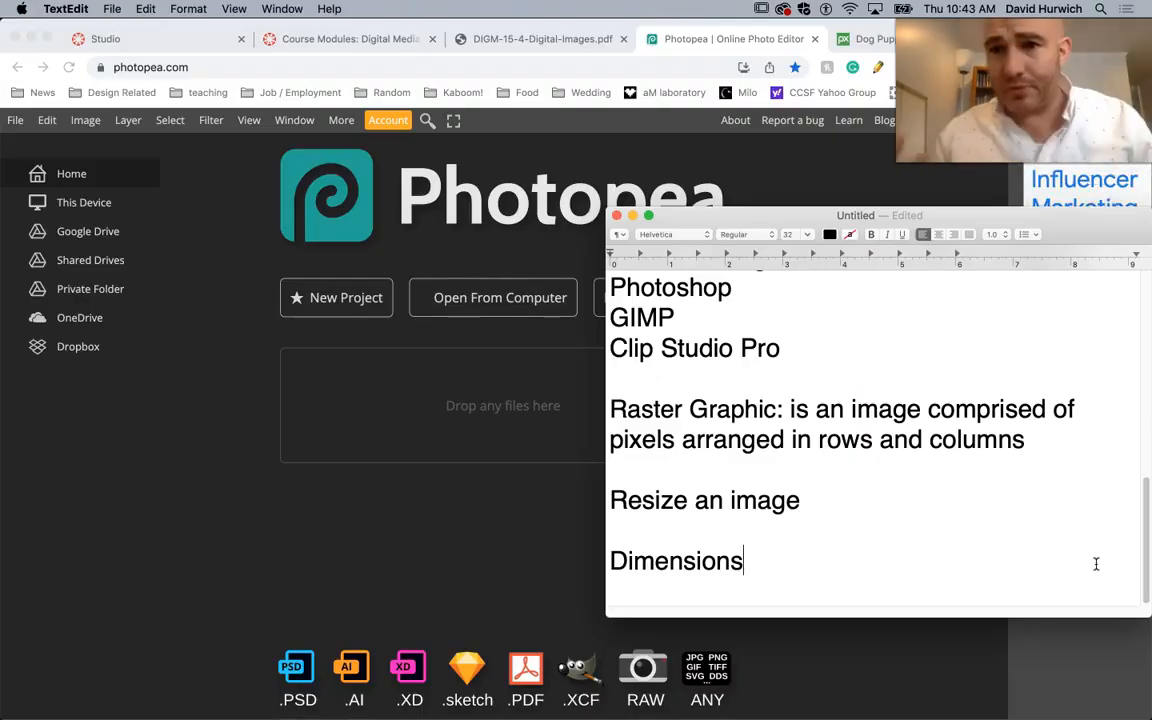
text(: p)
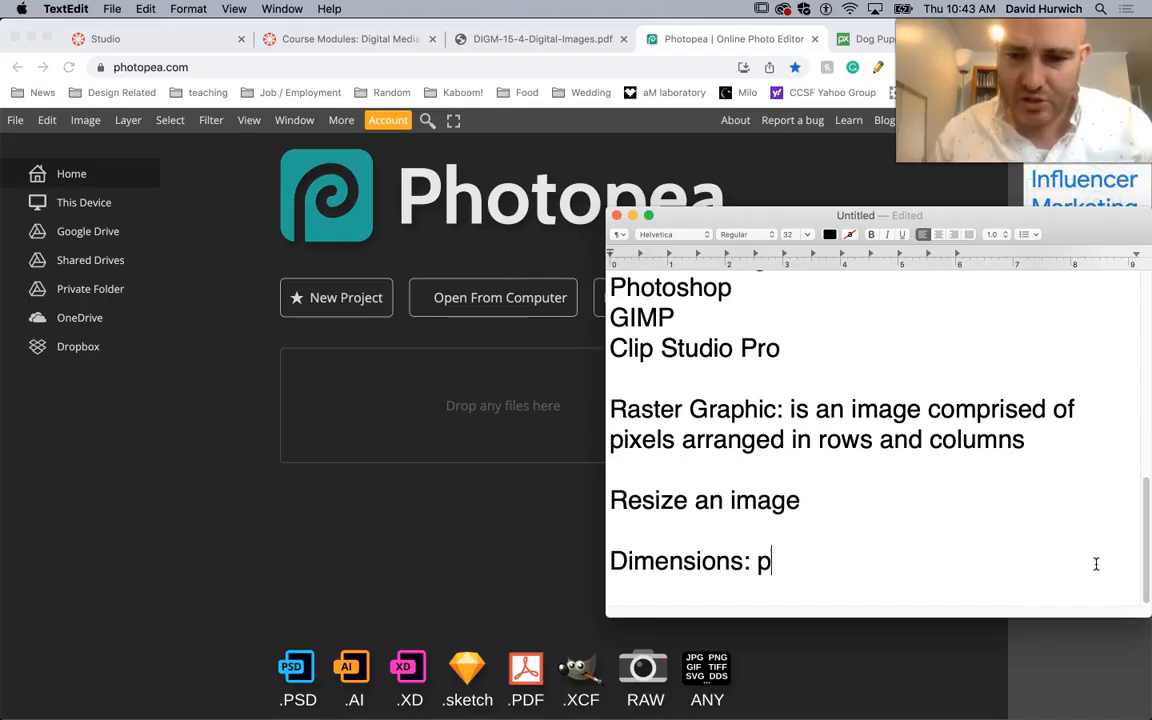
text(ixels)
key(BackSpace)
key(BackSpace)
key(BackSpace)
key(BackSpace)
text(els)
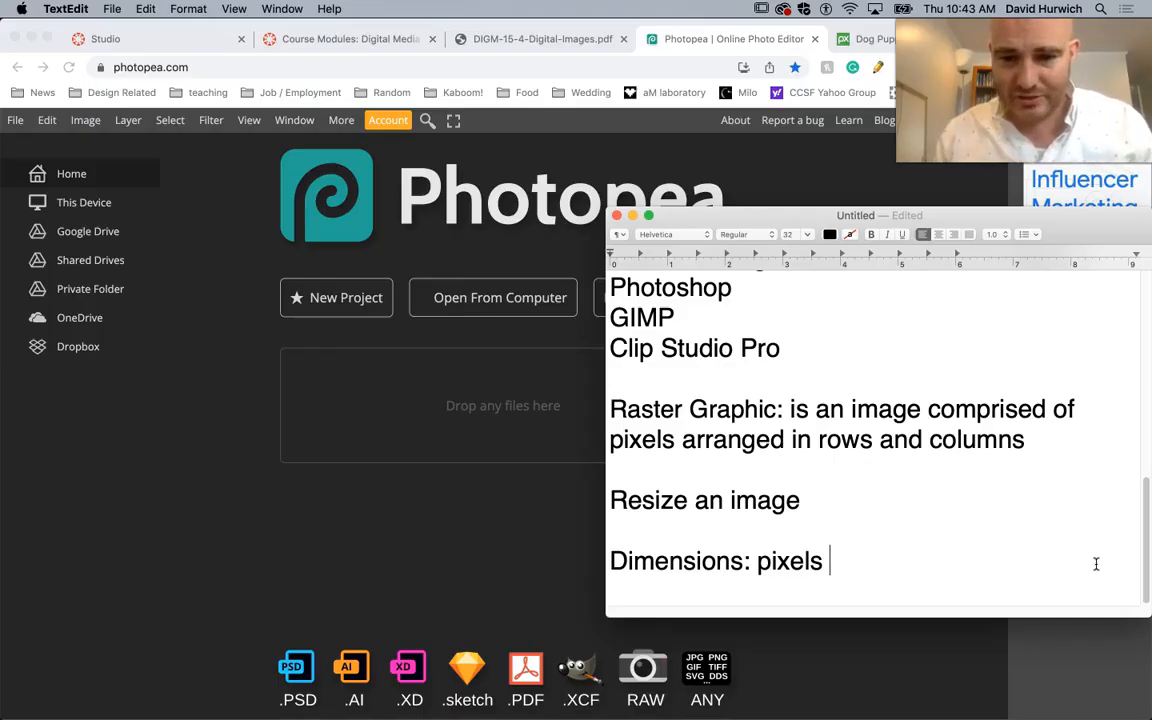
- Write the example size "1200px x 500px" below the dimensions line in the notes
key(Return)
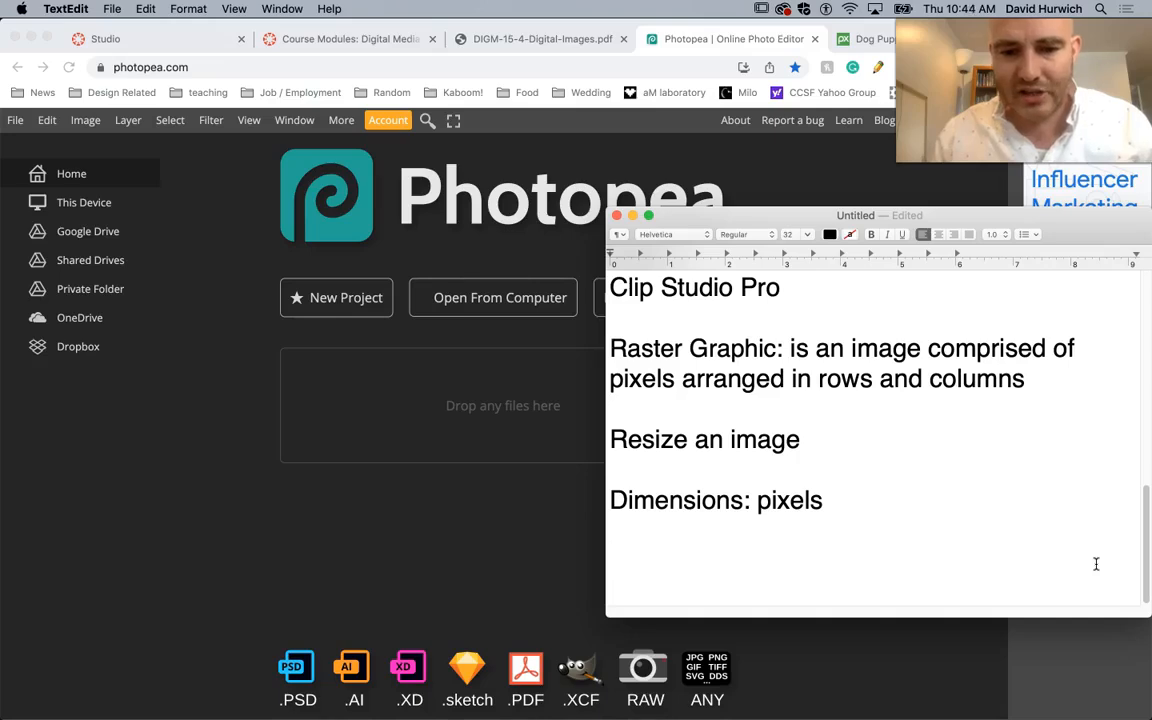
text(1200p)
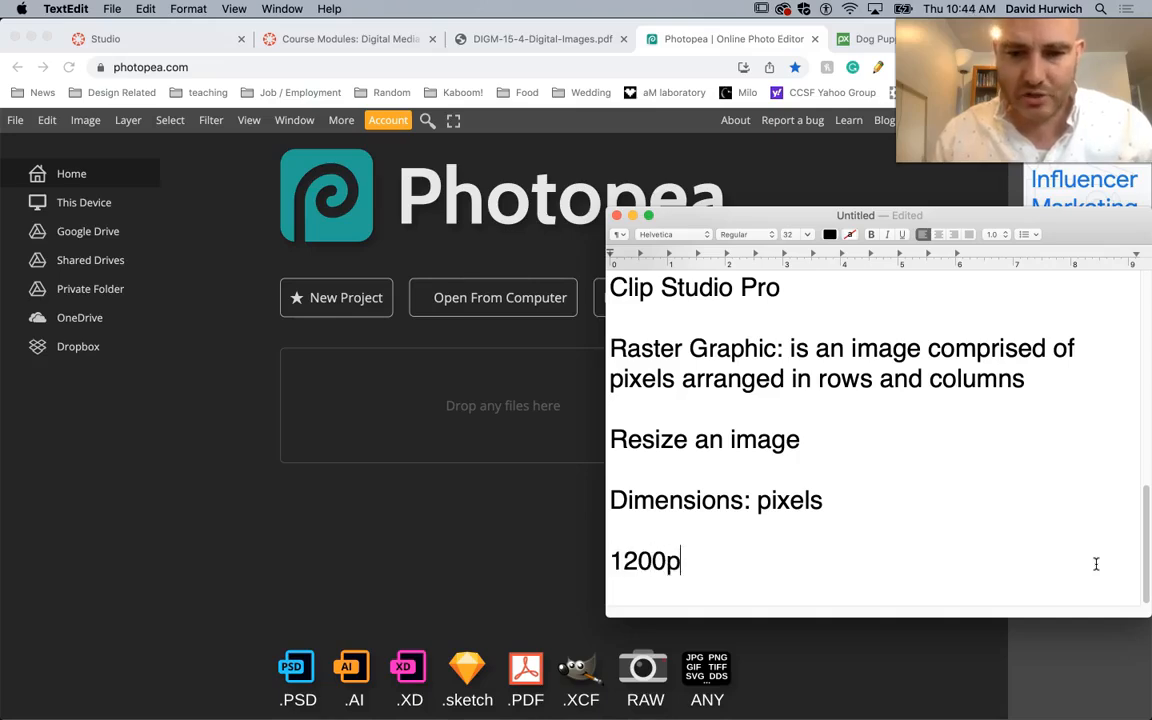
text(x x 500px)
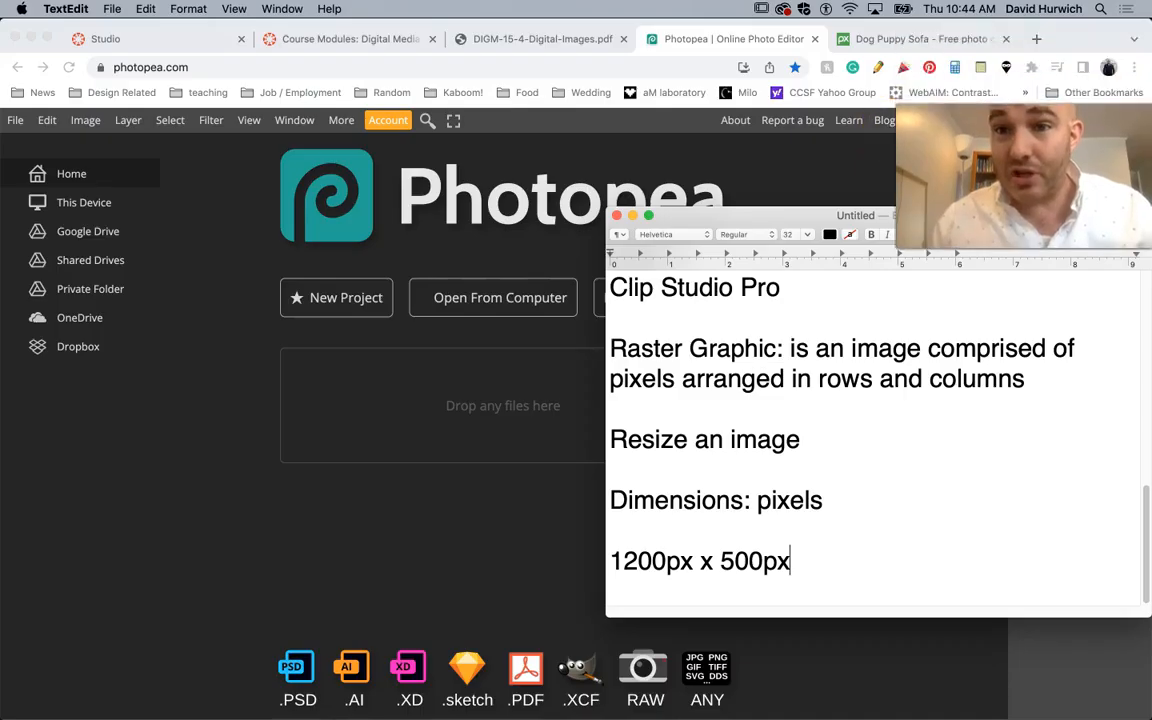
- Switch to Chrome, open the browser's sketch pad extension with a cleared canvas, and choose a near-black pen colour
click(932, 68)
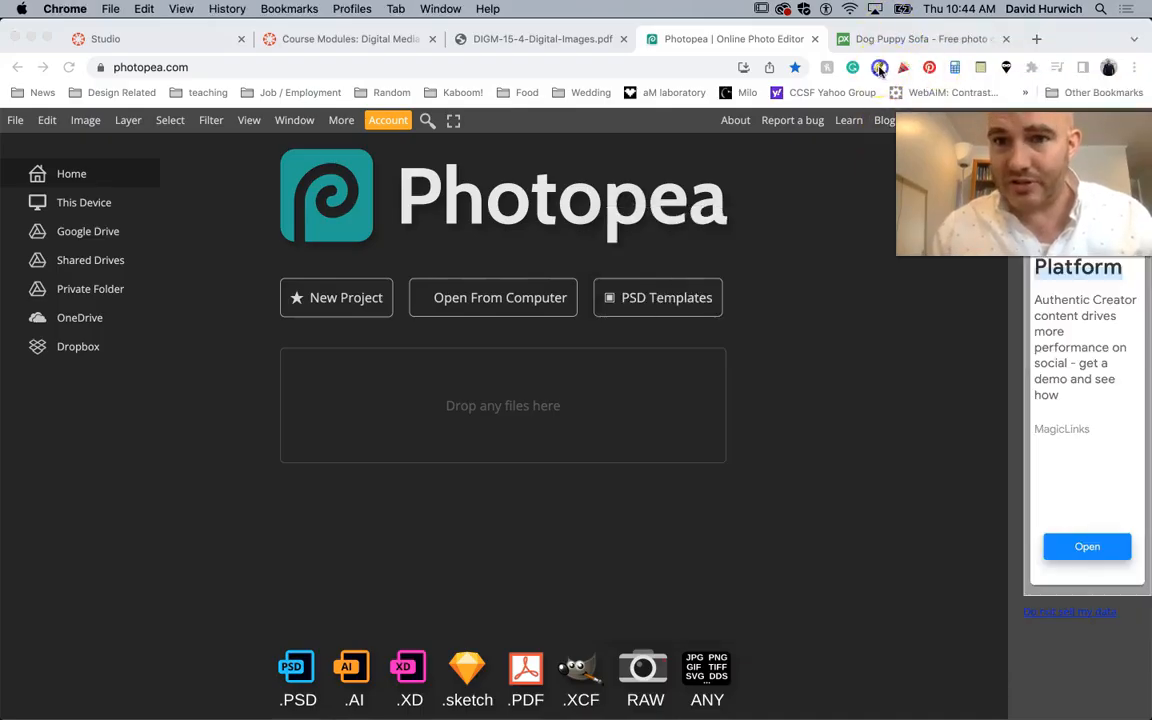
click(877, 67)
click(865, 425)
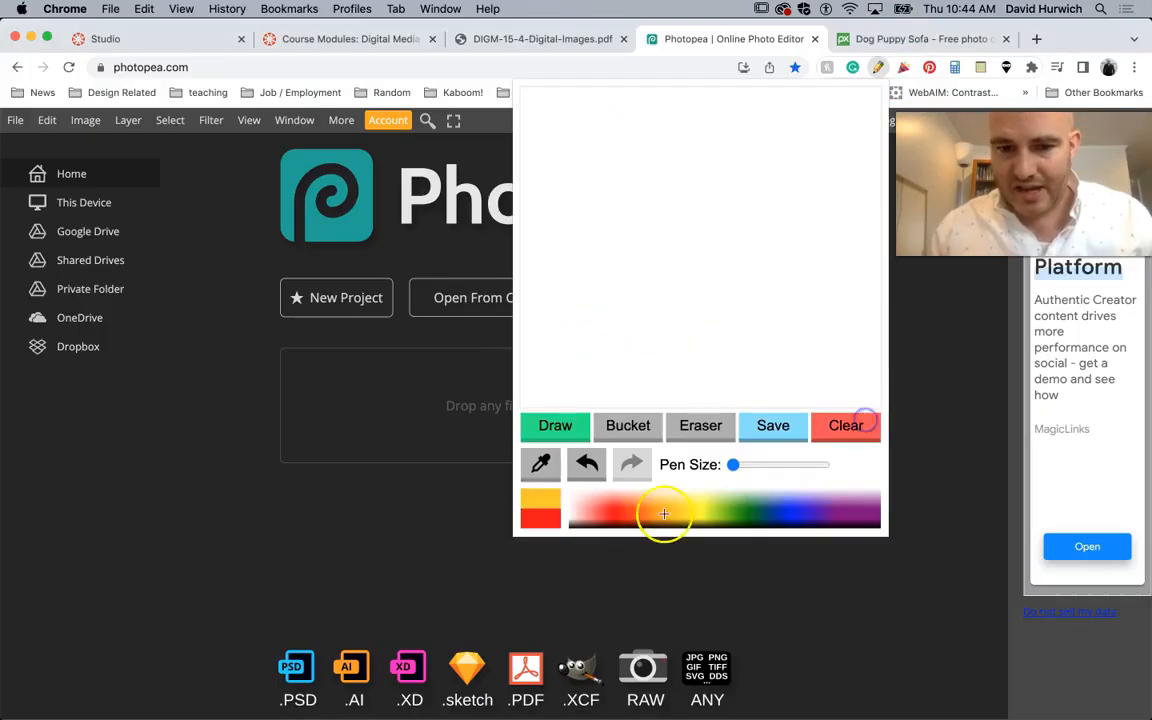
click(610, 524)
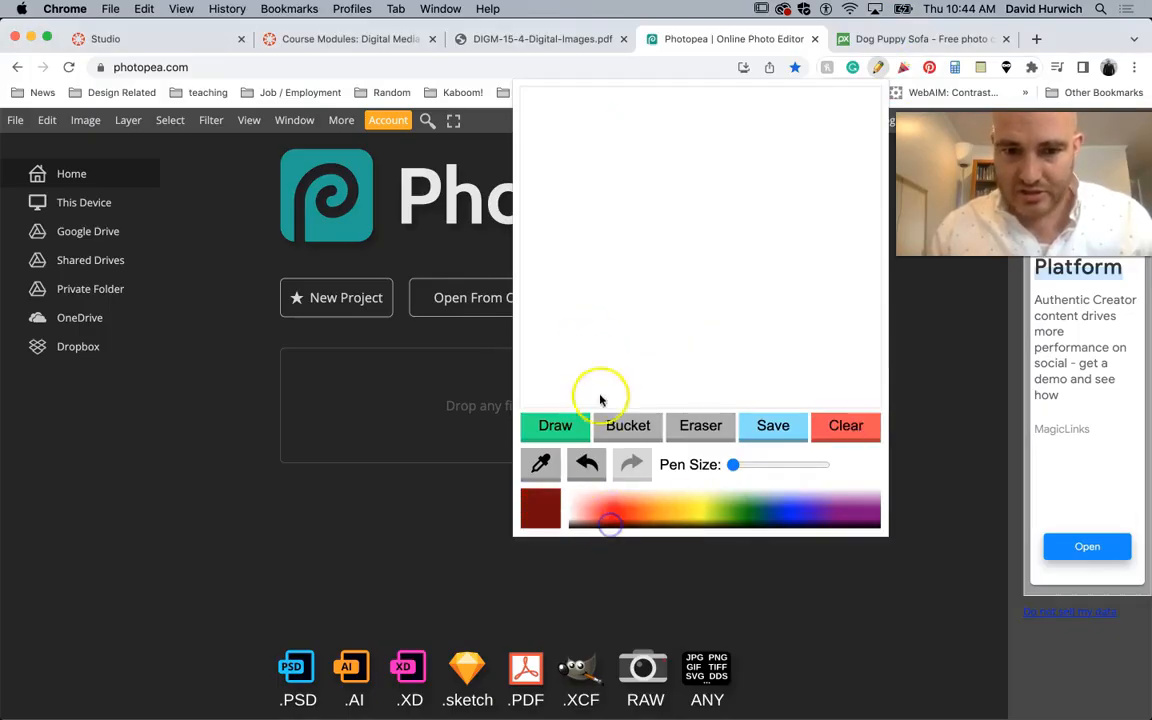
click(589, 526)
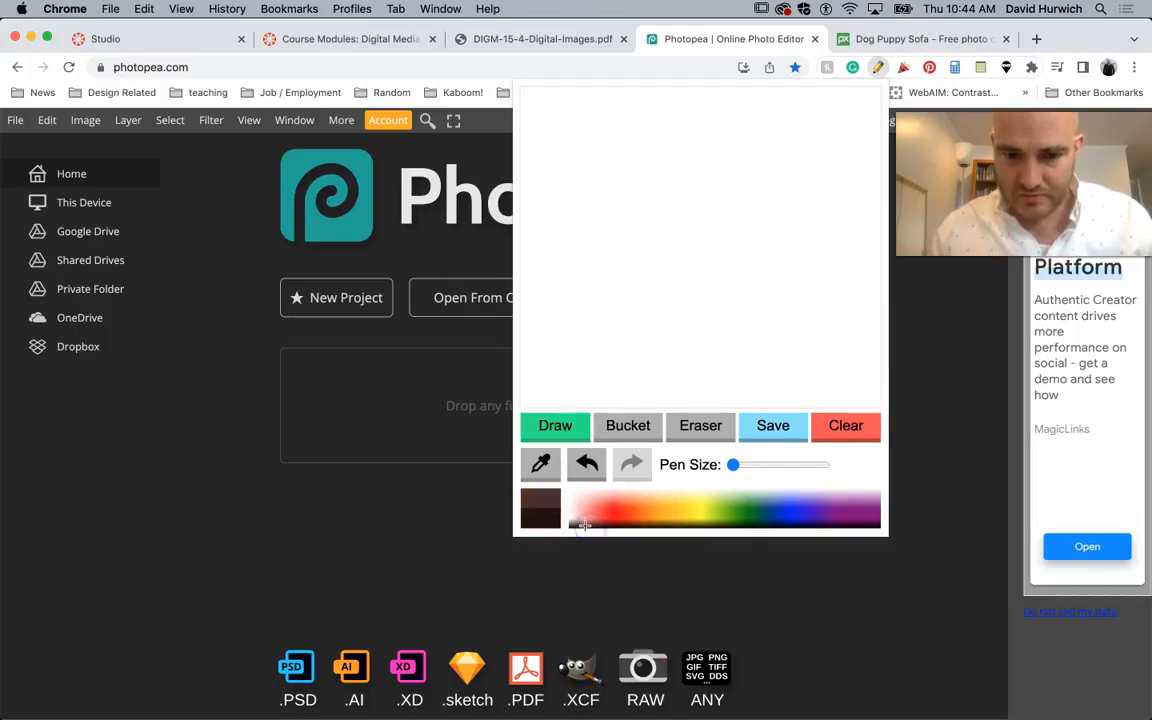
- Sketch a large rectangle freehand, labelling its width 1920 above and its height 600 at the right edge
mouse_move(558, 154)
mouse_down()
mouse_move(558, 321)
mouse_move(839, 333)
mouse_move(834, 146)
mouse_move(560, 149)
mouse_up()
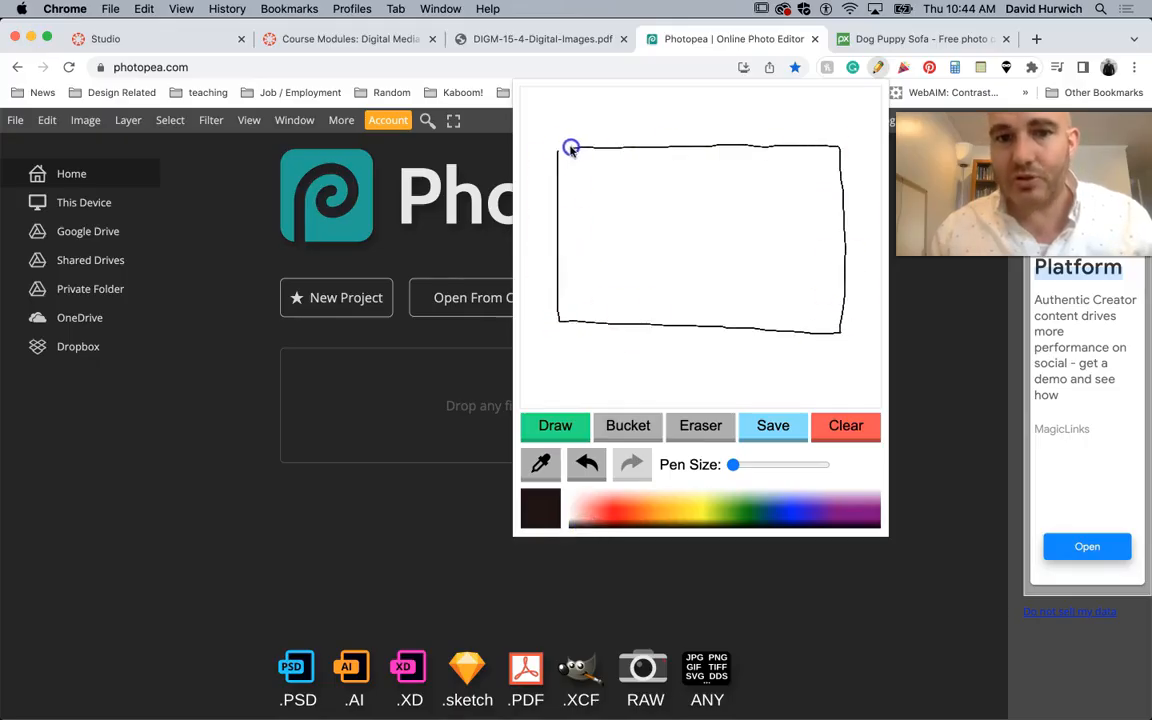
mouse_move(639, 112)
mouse_down()
mouse_move(640, 127)
mouse_move(690, 121)
mouse_up()
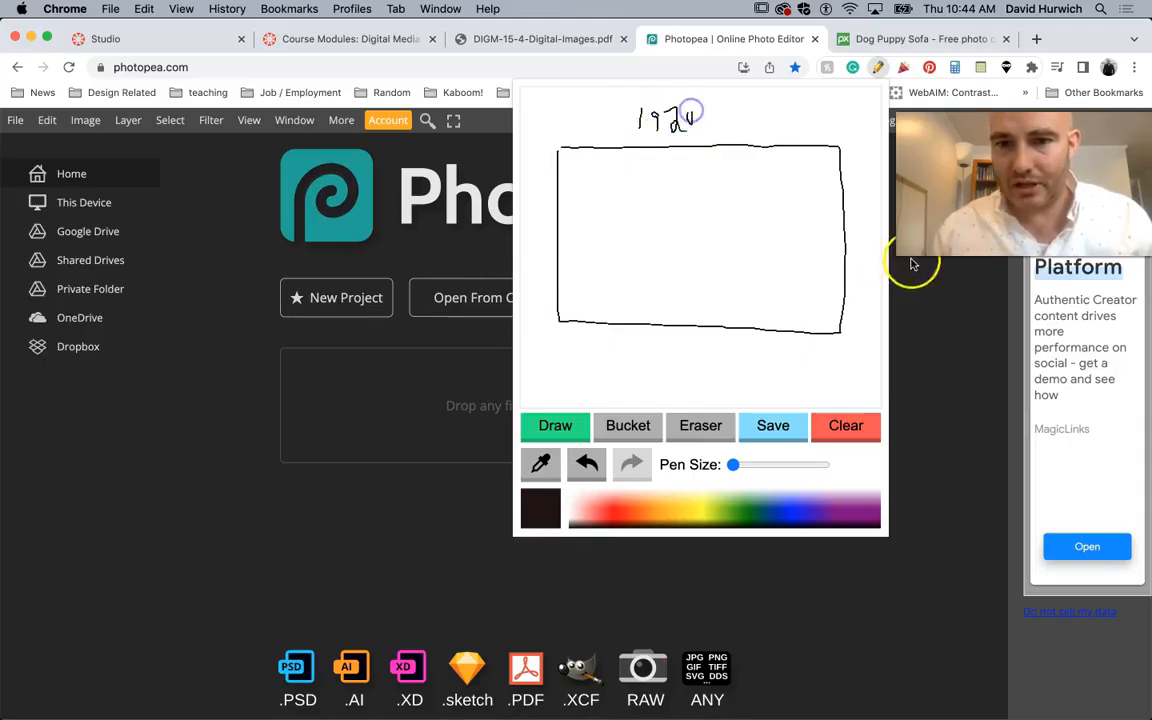
drag(858, 241, 869, 237)
- Sketch a smaller orange-red rectangle inside the large one and label it 1200 wide by 500 high, matching the notes
click(625, 508)
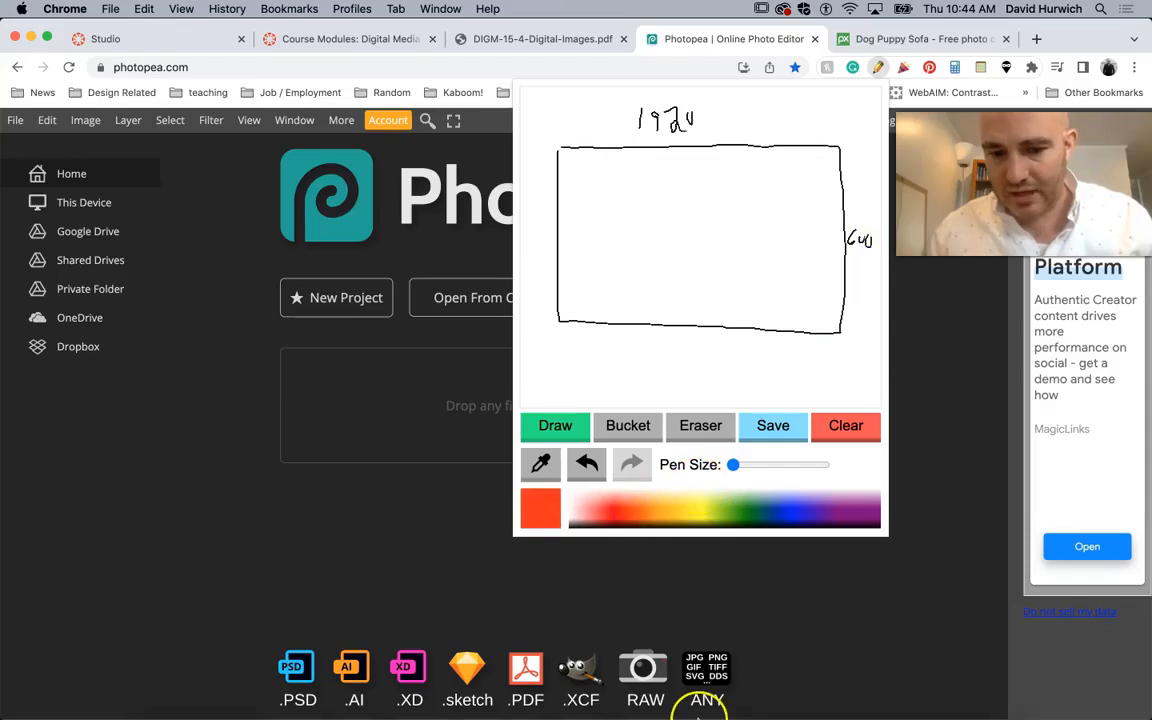
click(478, 676)
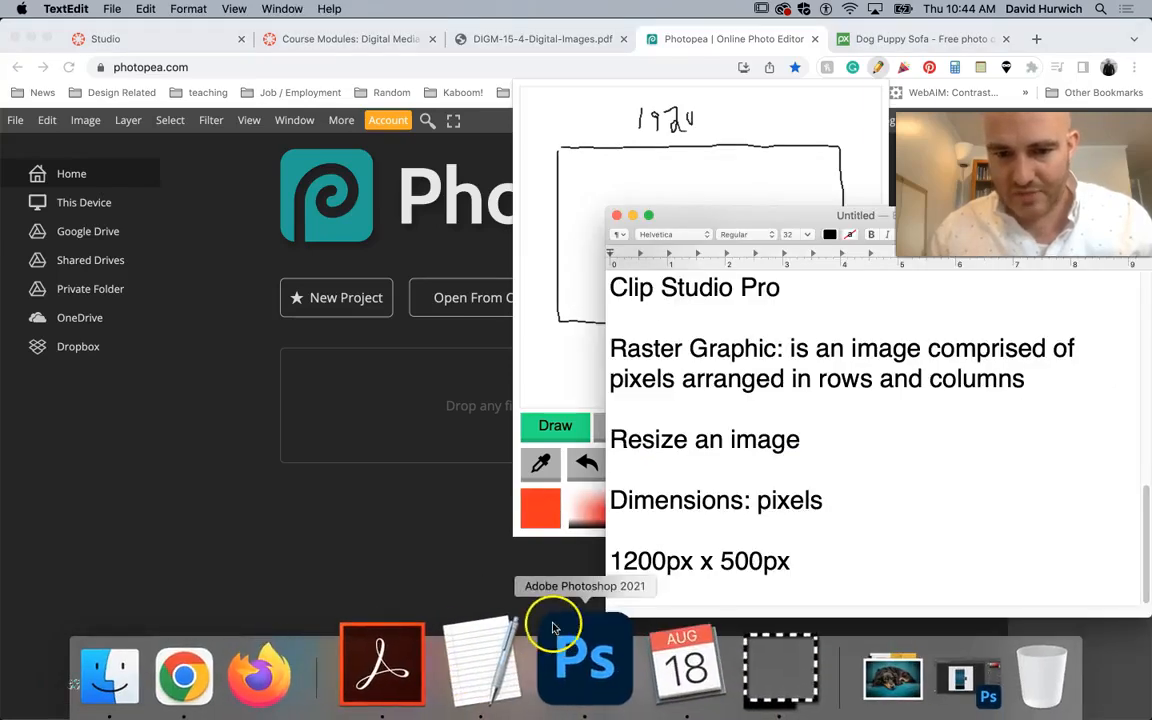
click(577, 251)
mouse_move(566, 159)
mouse_down()
mouse_move(568, 285)
mouse_move(617, 297)
mouse_move(789, 296)
mouse_move(787, 166)
mouse_move(564, 167)
mouse_up()
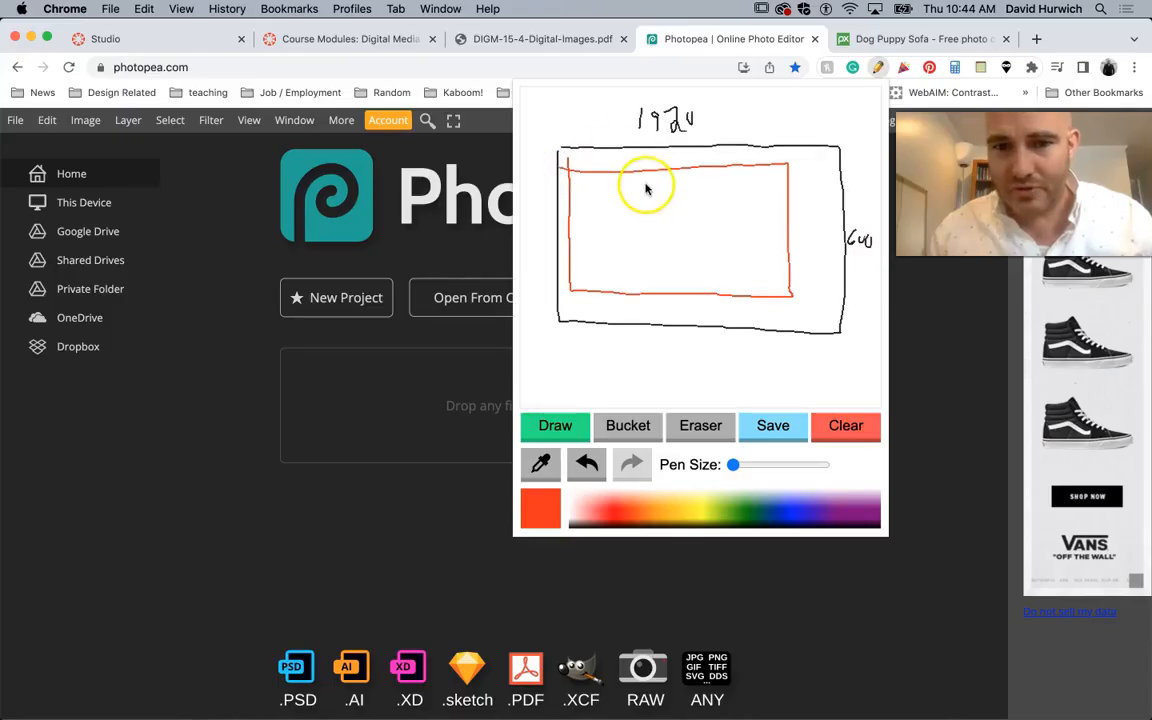
drag(646, 187, 648, 198)
drag(656, 191, 671, 201)
drag(680, 192, 684, 194)
drag(733, 239, 765, 250)
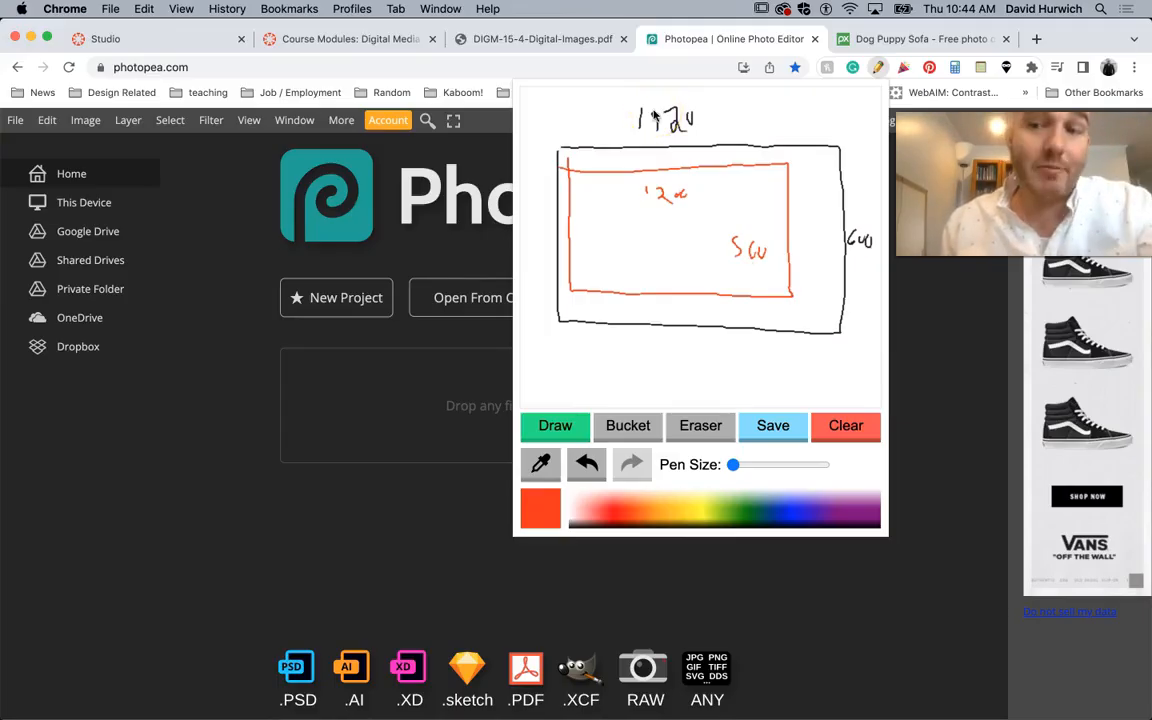
- Close the sketch pad to get back to the Photopea start page
right_click(654, 114)
click(654, 114)
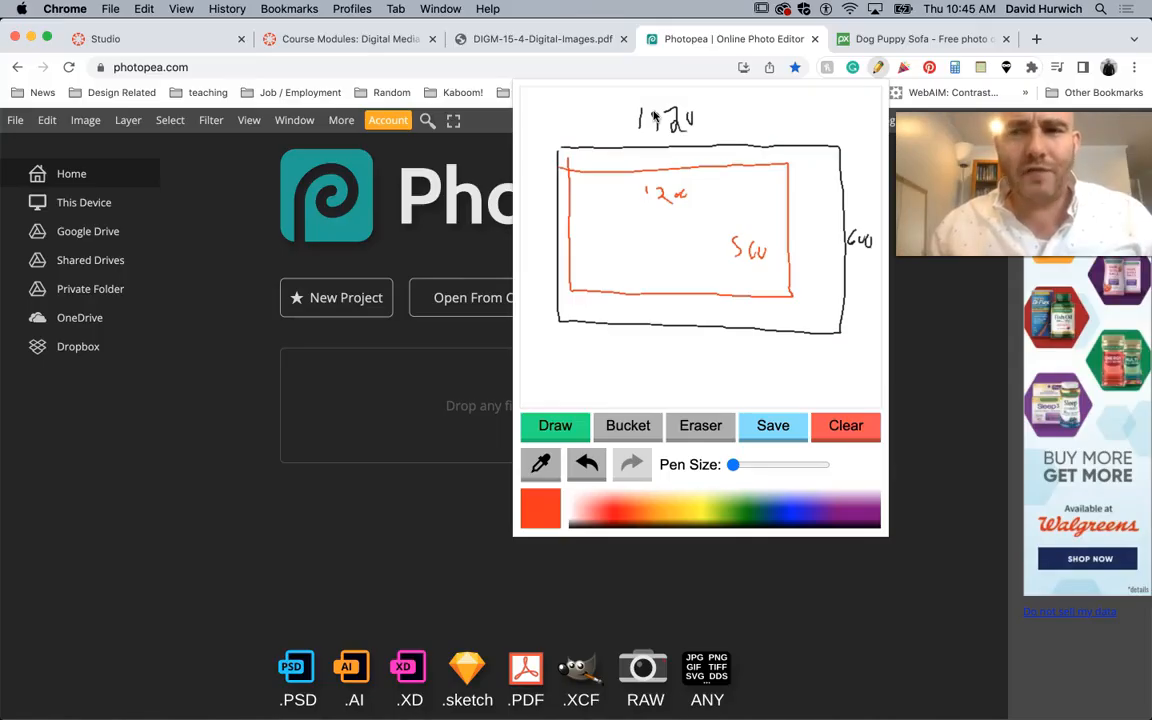
click(659, 40)
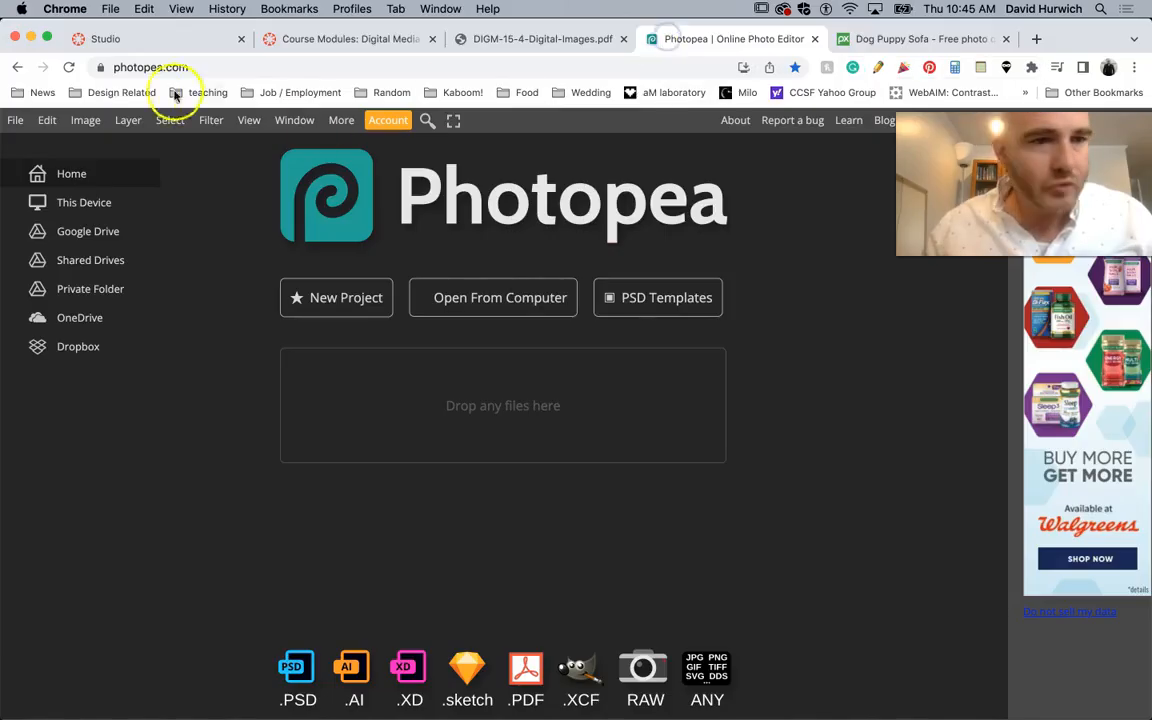
- Open the four files 1-Resize-1.psd, 2-Resize-2.psd, 3-Crop-1.psd and 4-Crop-2.psd from the 1-PhotoPea folder
click(14, 121)
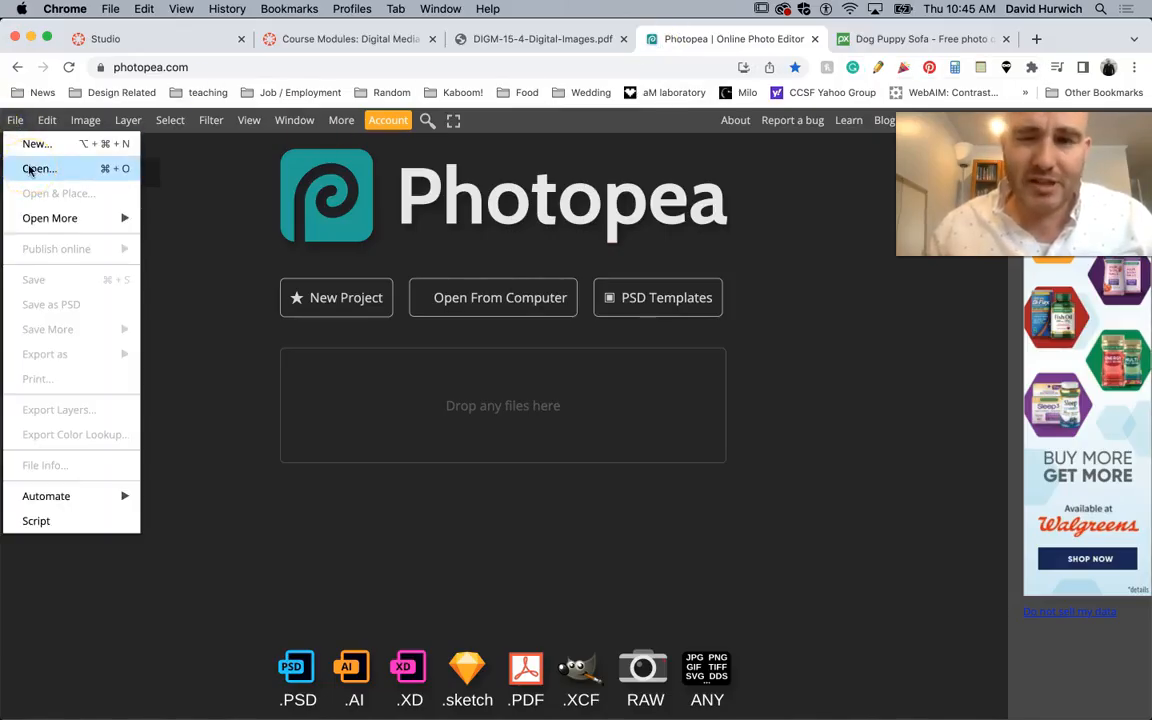
click(30, 168)
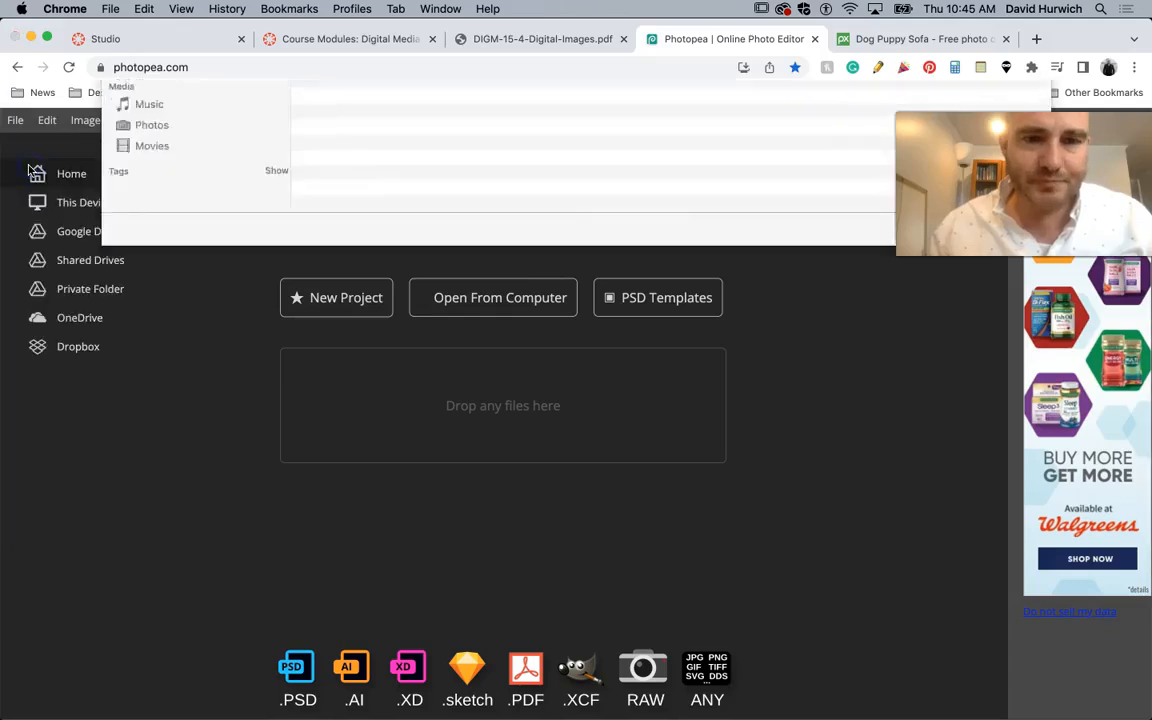
click(527, 97)
click(527, 114)
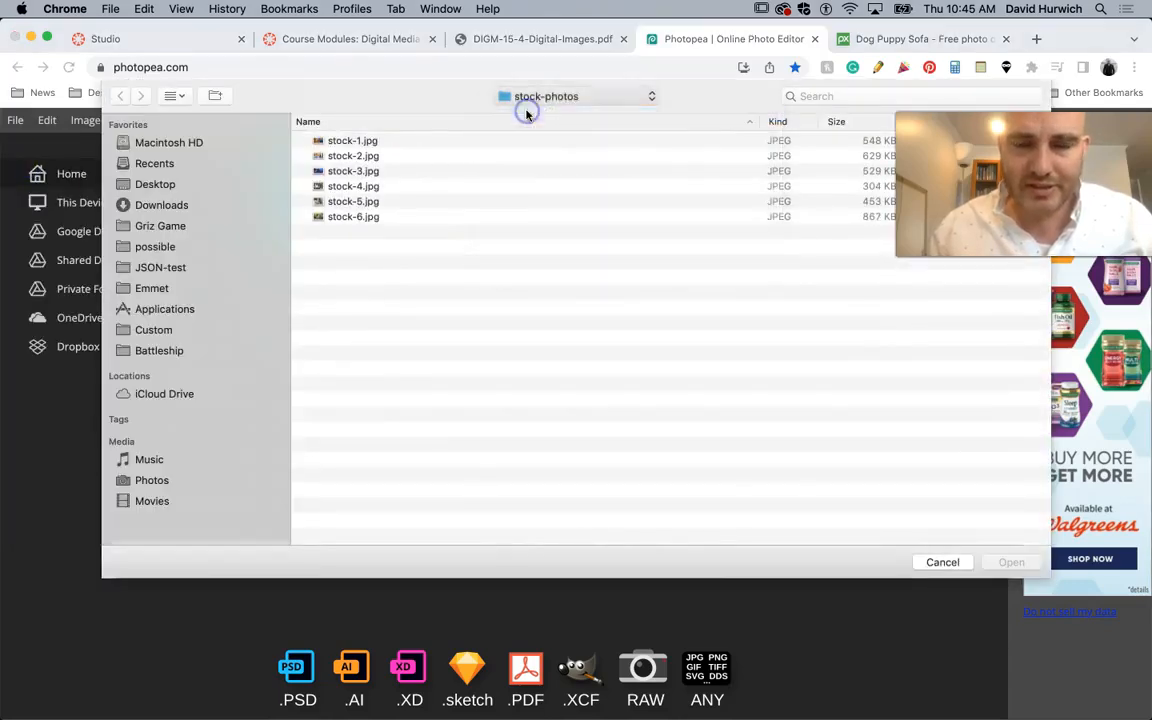
click(351, 142)
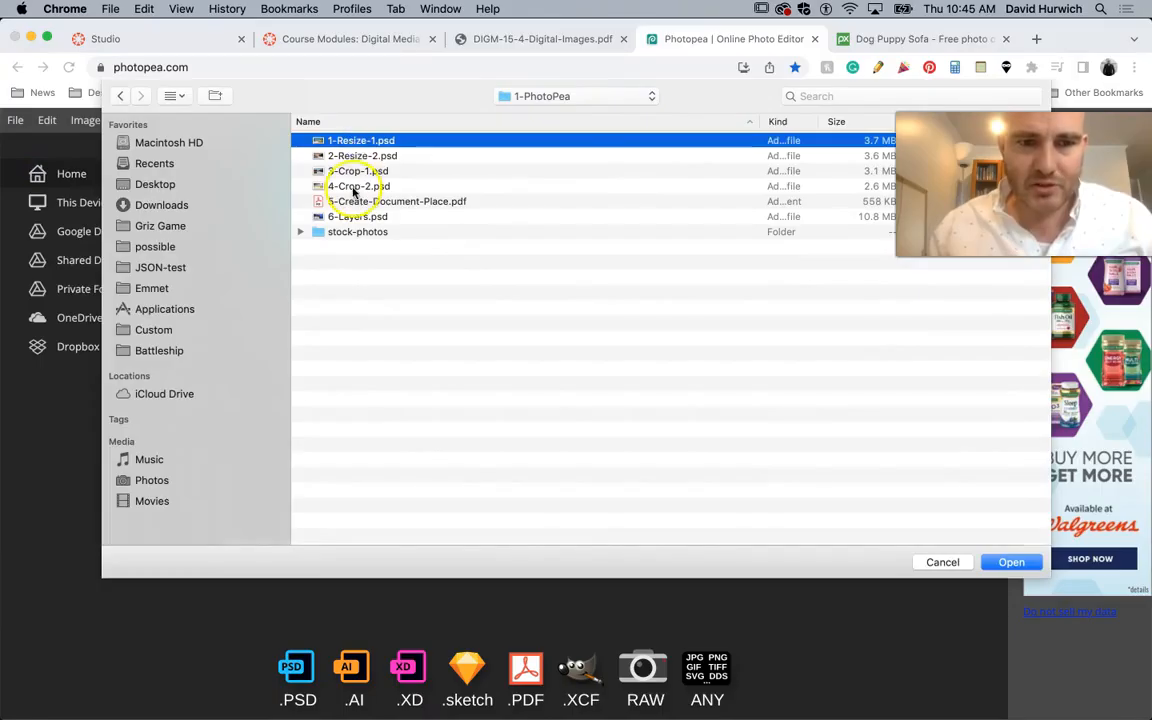
shift+click(330, 186)
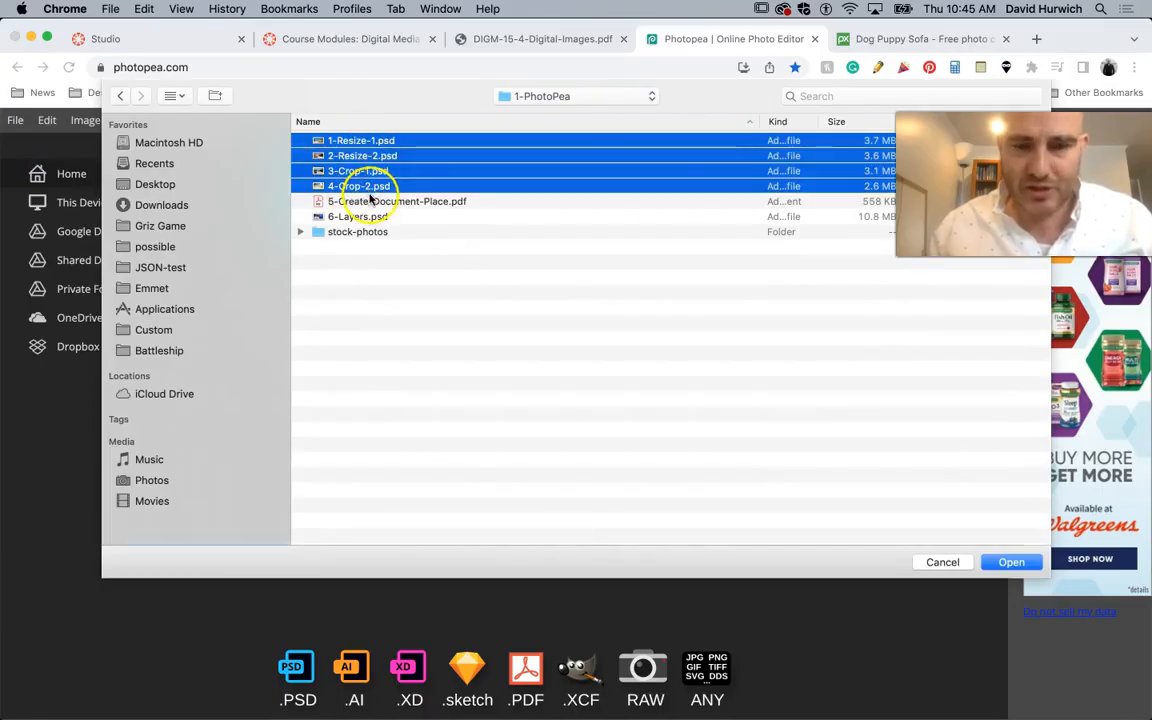
click(1026, 568)
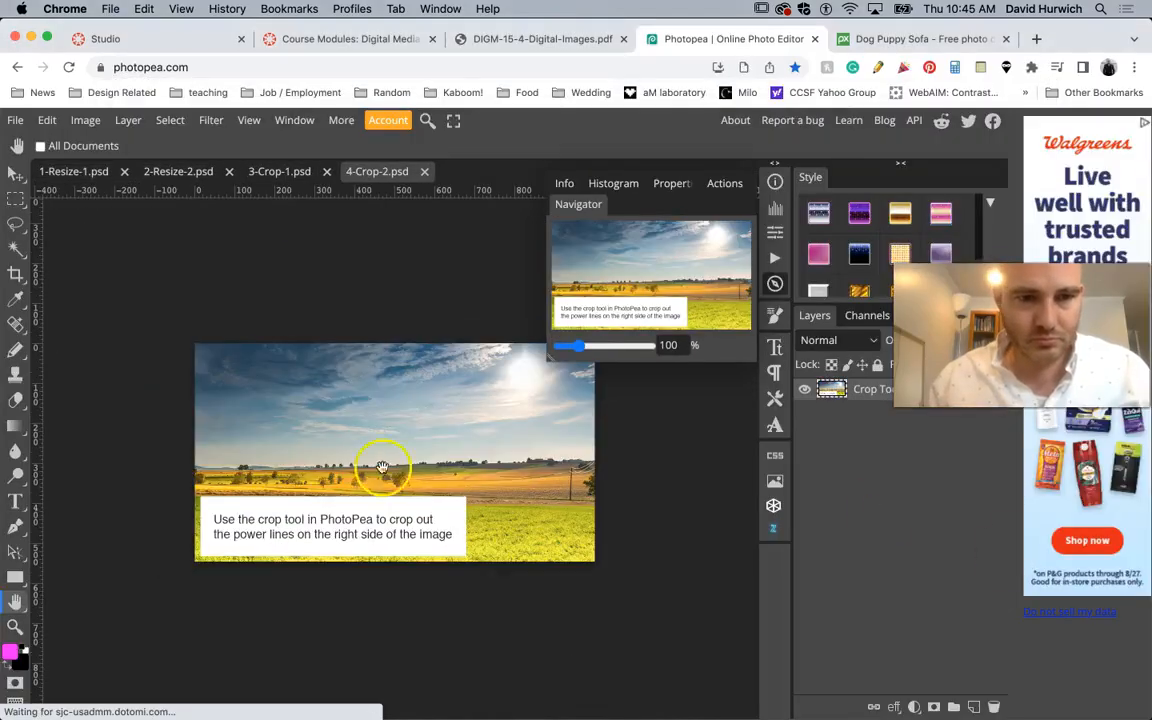
- Show the 1-Resize-1.psd document and collapse the Navigator so the frog image is unobstructed
click(78, 172)
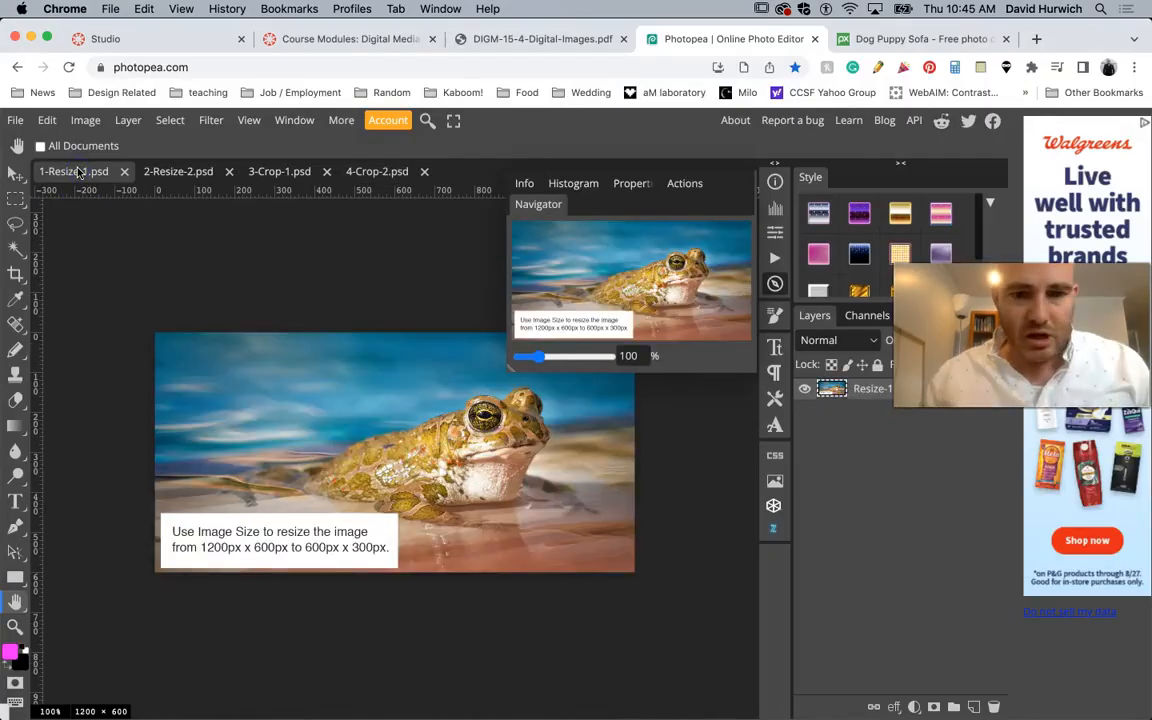
click(773, 285)
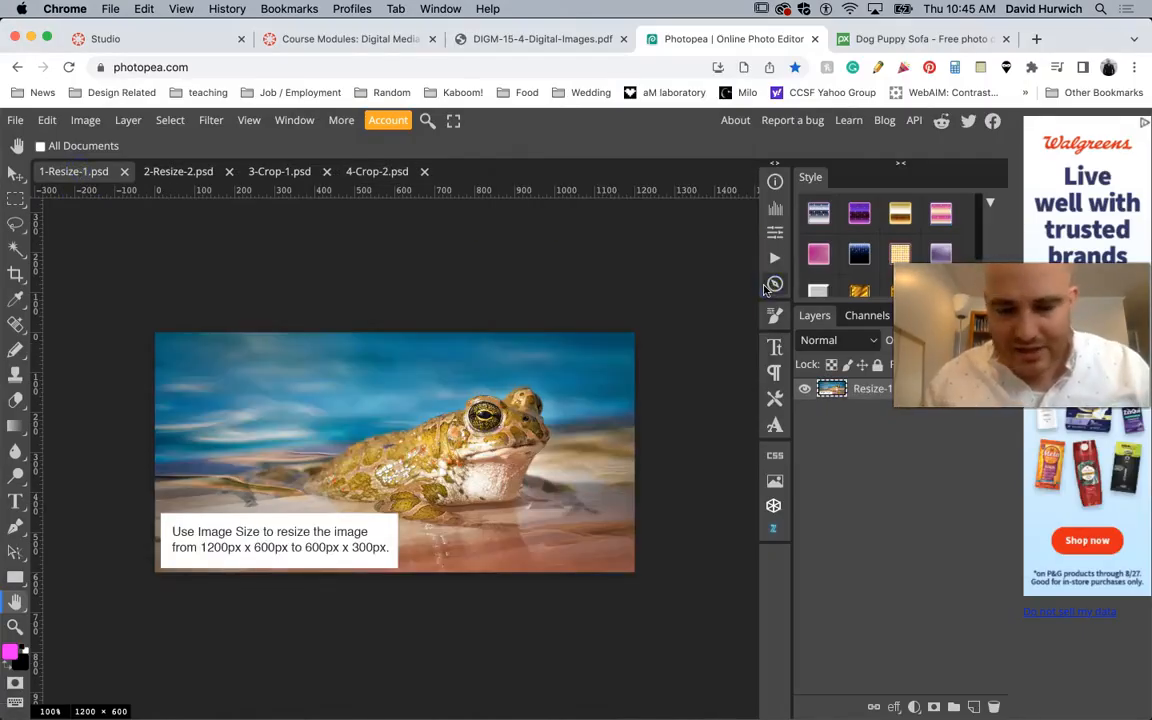
key(super+plus)
key(super+minus)
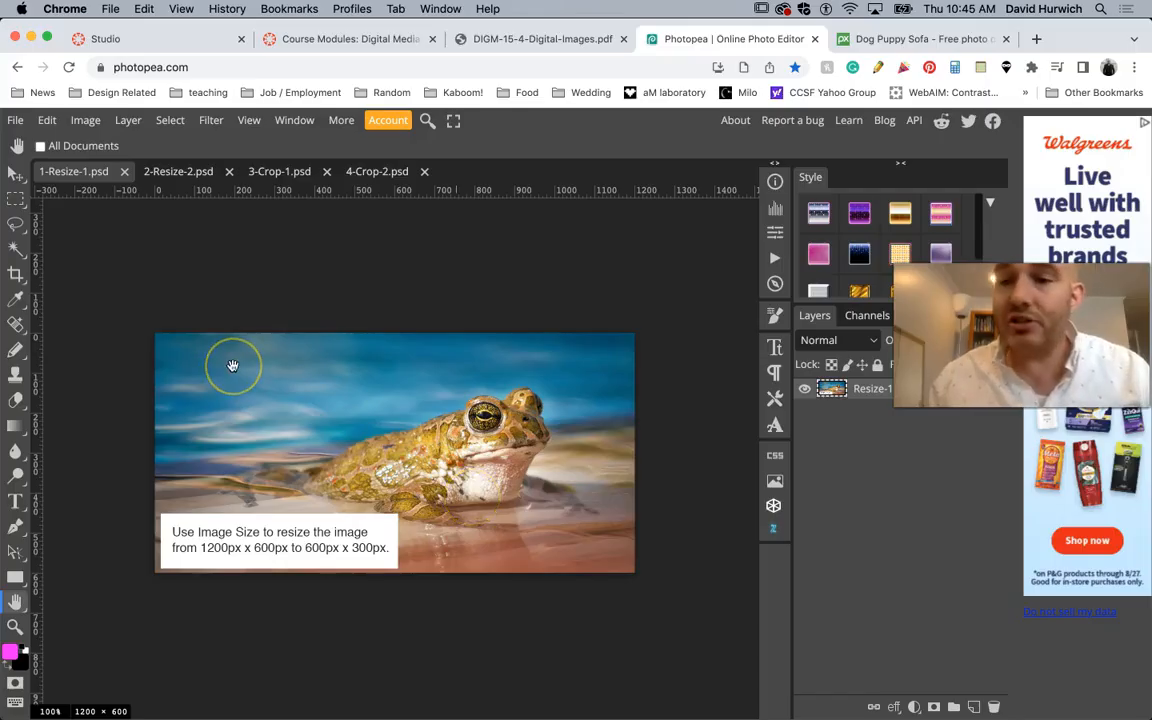
- Open the Image Size settings for 1-Resize-1.psd and review its width and height, keeping pixels as the unit
click(80, 120)
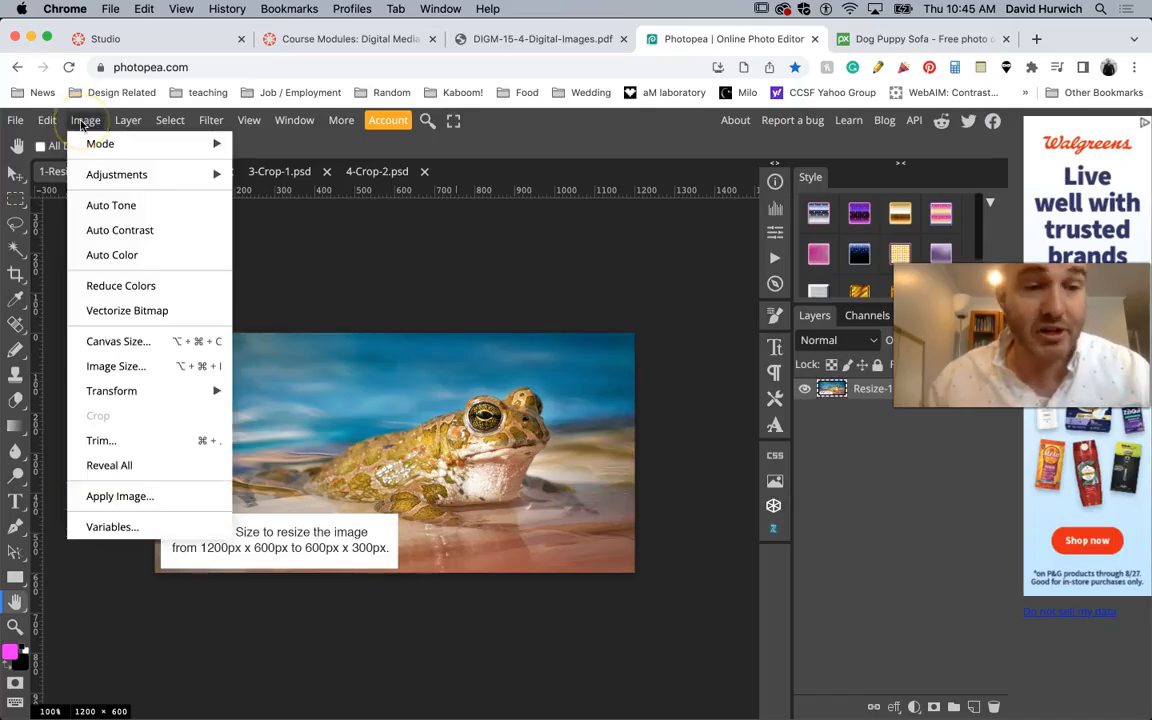
click(146, 364)
drag(248, 245, 288, 211)
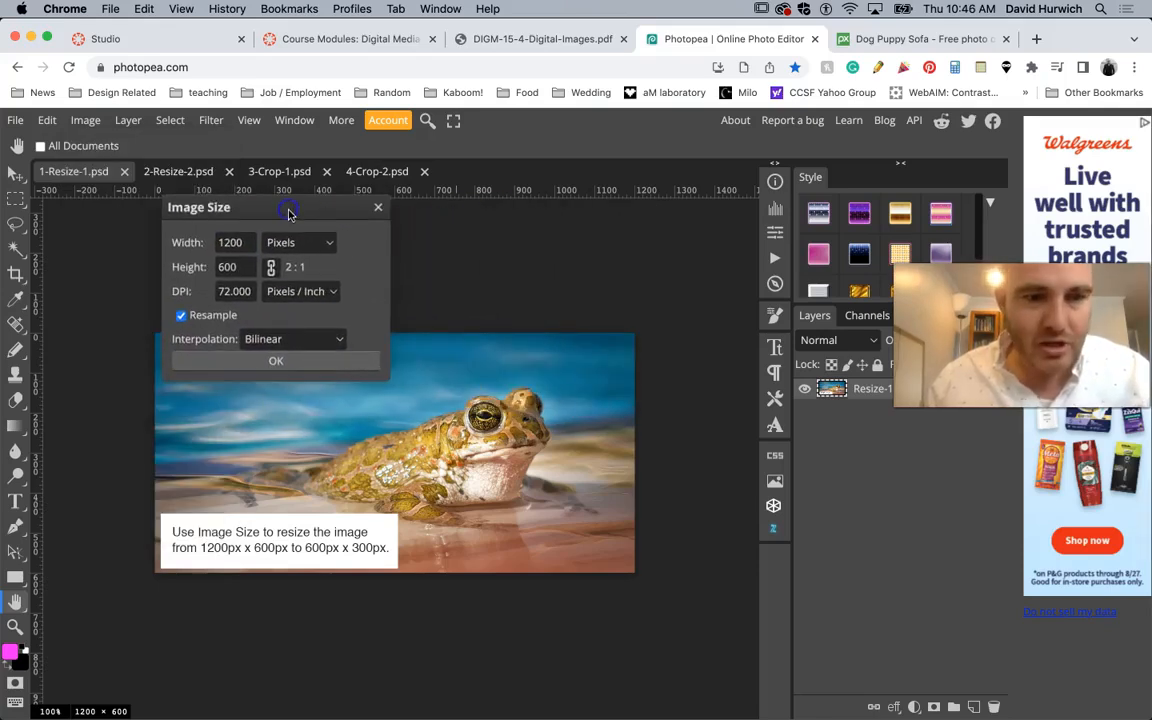
double_click(236, 242)
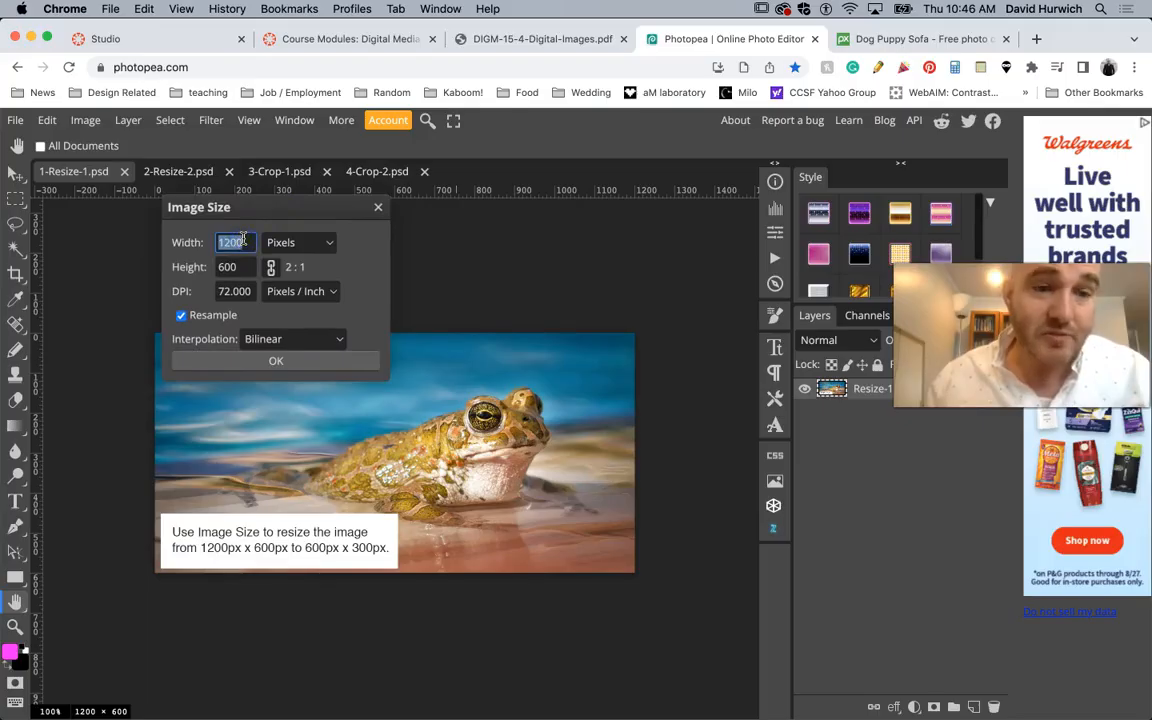
double_click(229, 266)
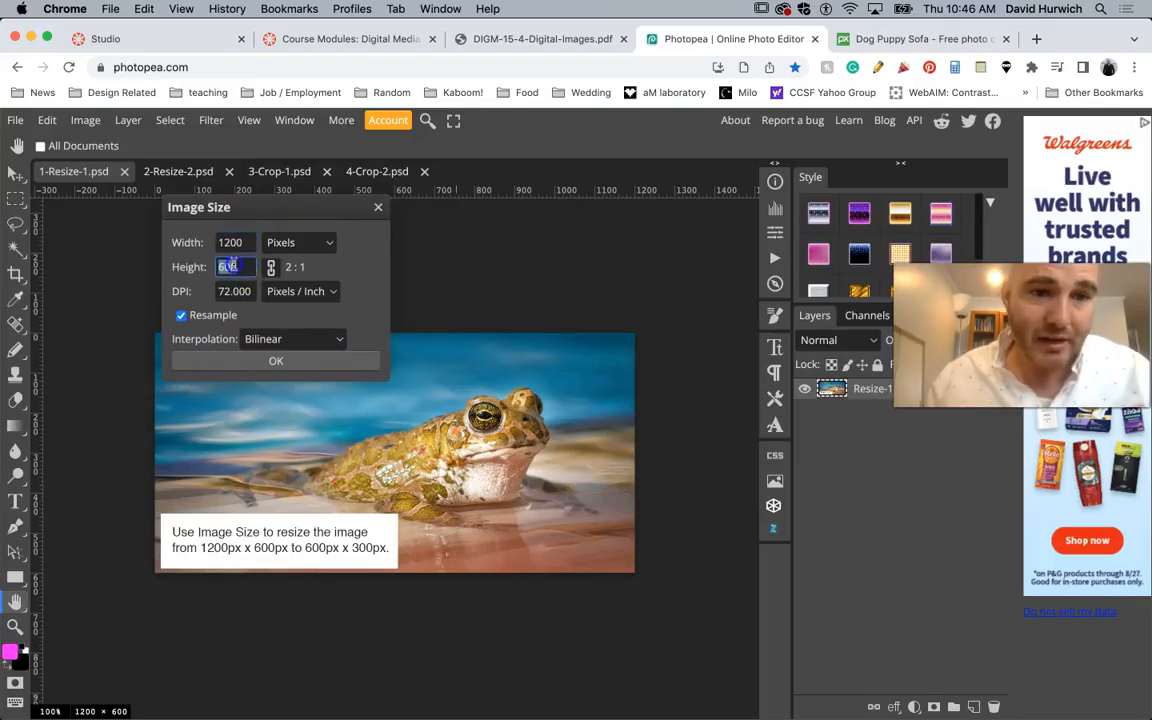
click(309, 244)
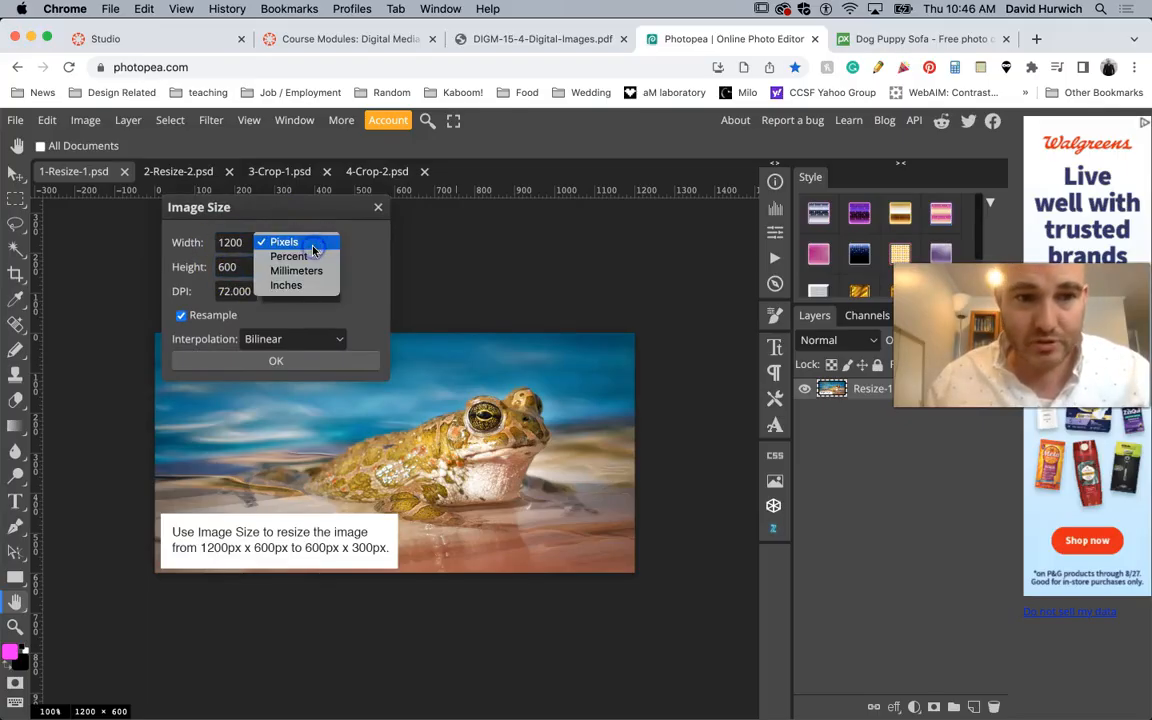
click(313, 249)
drag(325, 210, 644, 197)
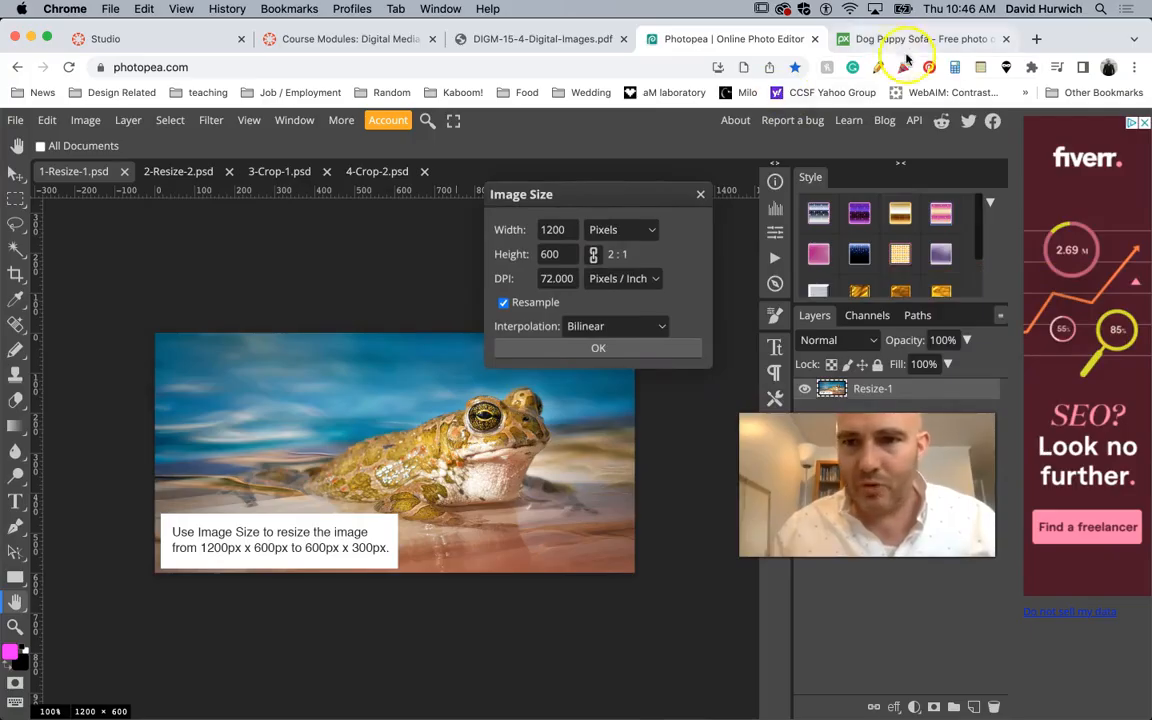
- Review the two labelled rectangles on the sketch pad and close it again
click(880, 68)
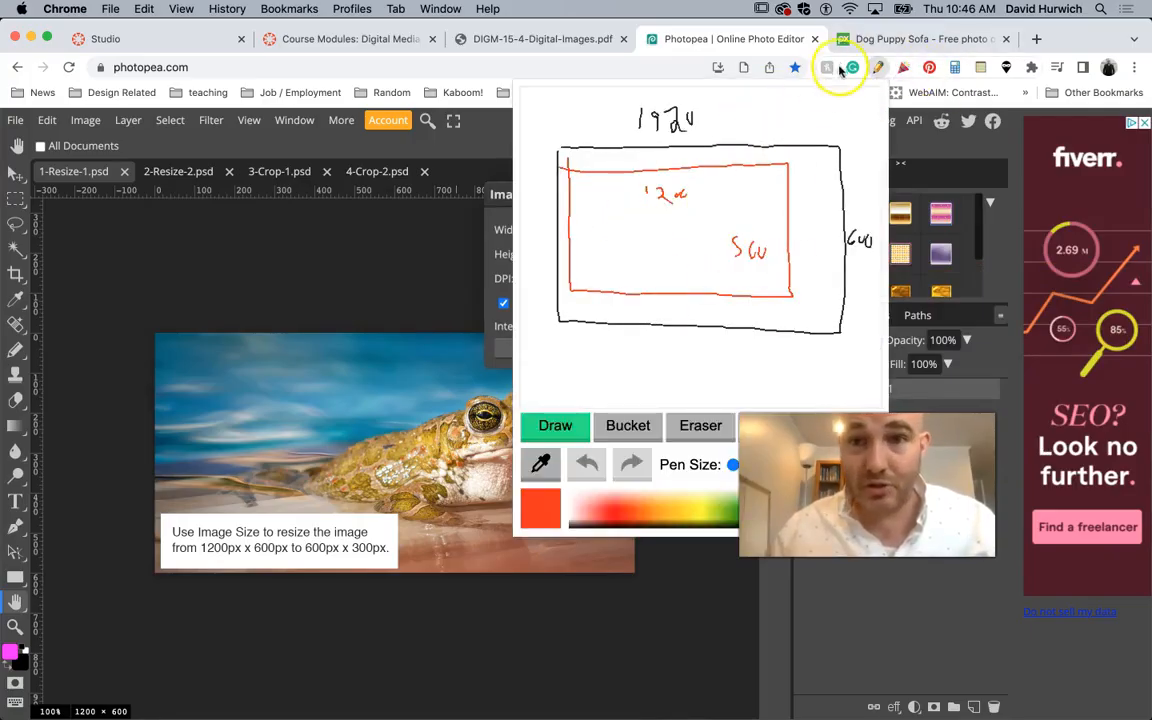
click(877, 67)
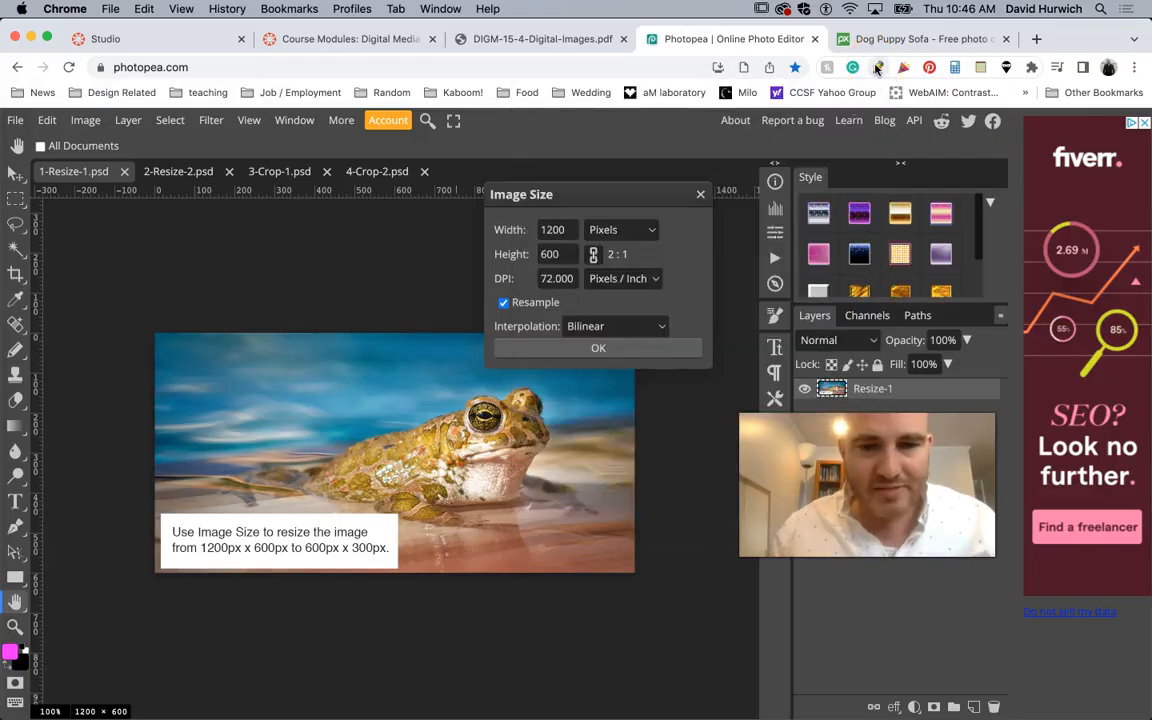
- Set the frog image's width to 600 pixels with width and height linked
double_click(550, 230)
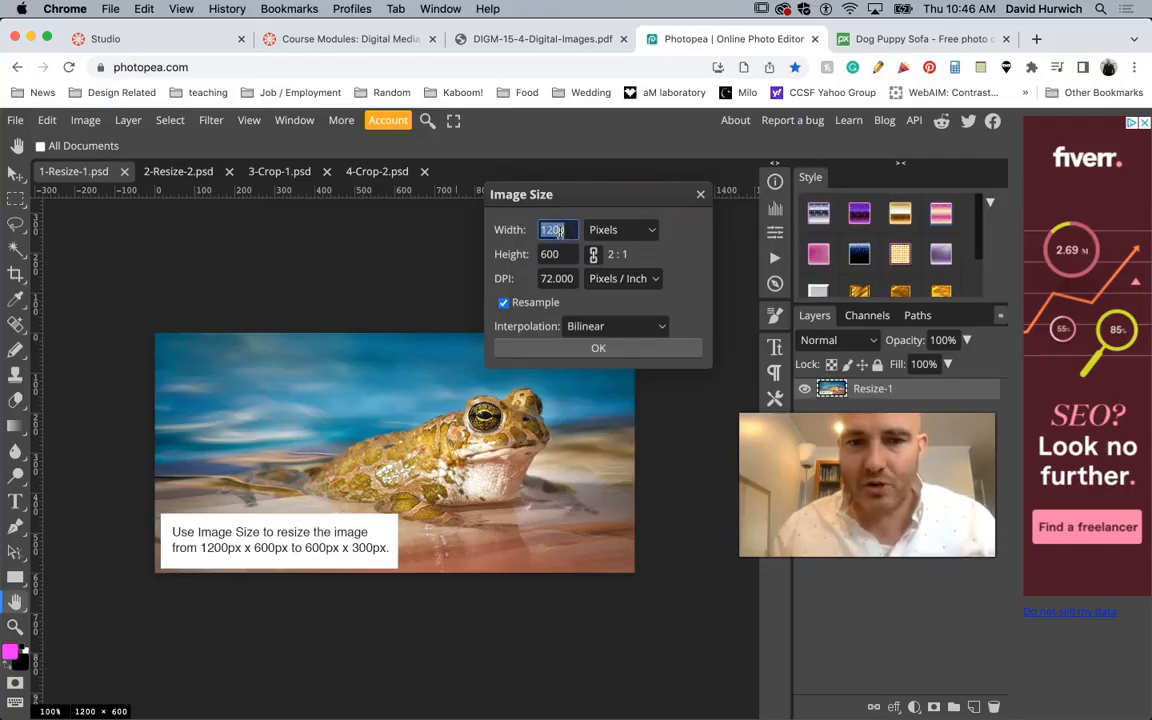
drag(512, 193, 550, 208)
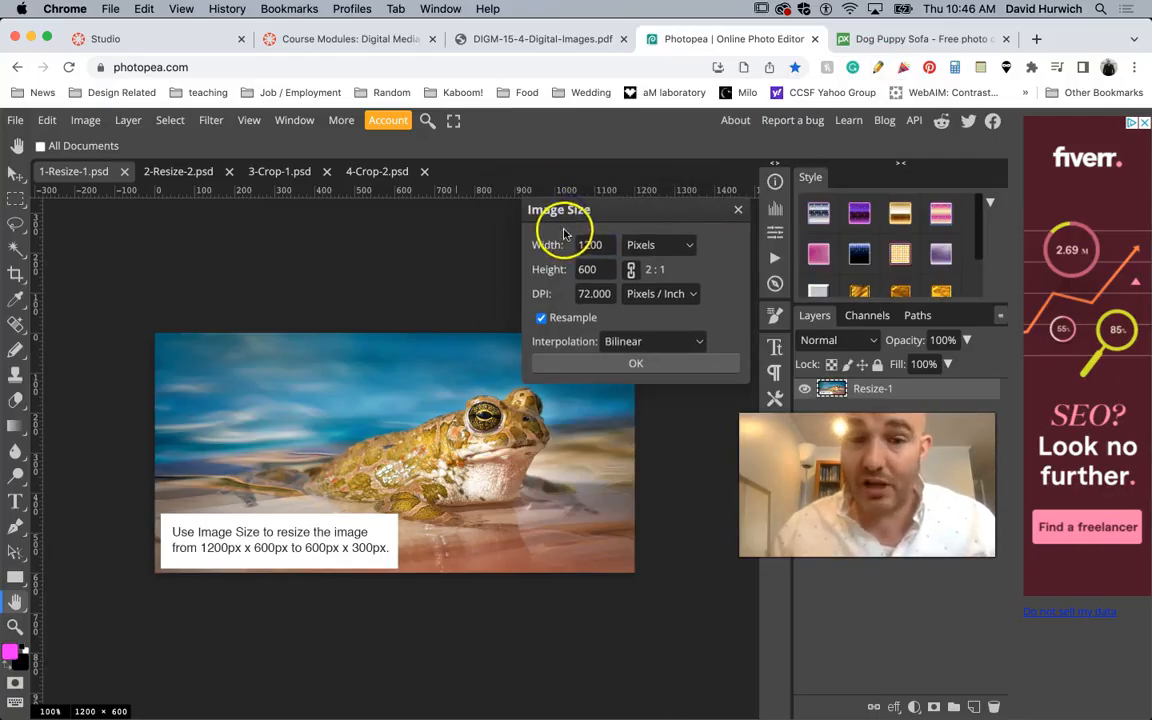
double_click(590, 246)
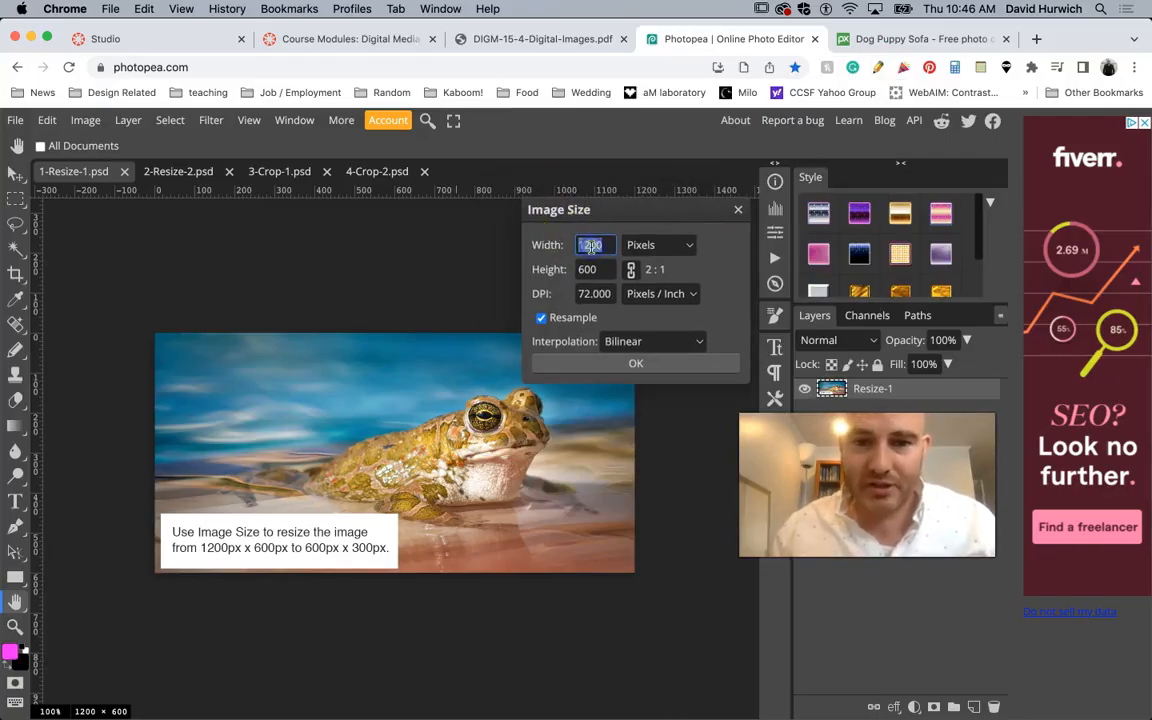
text(6)
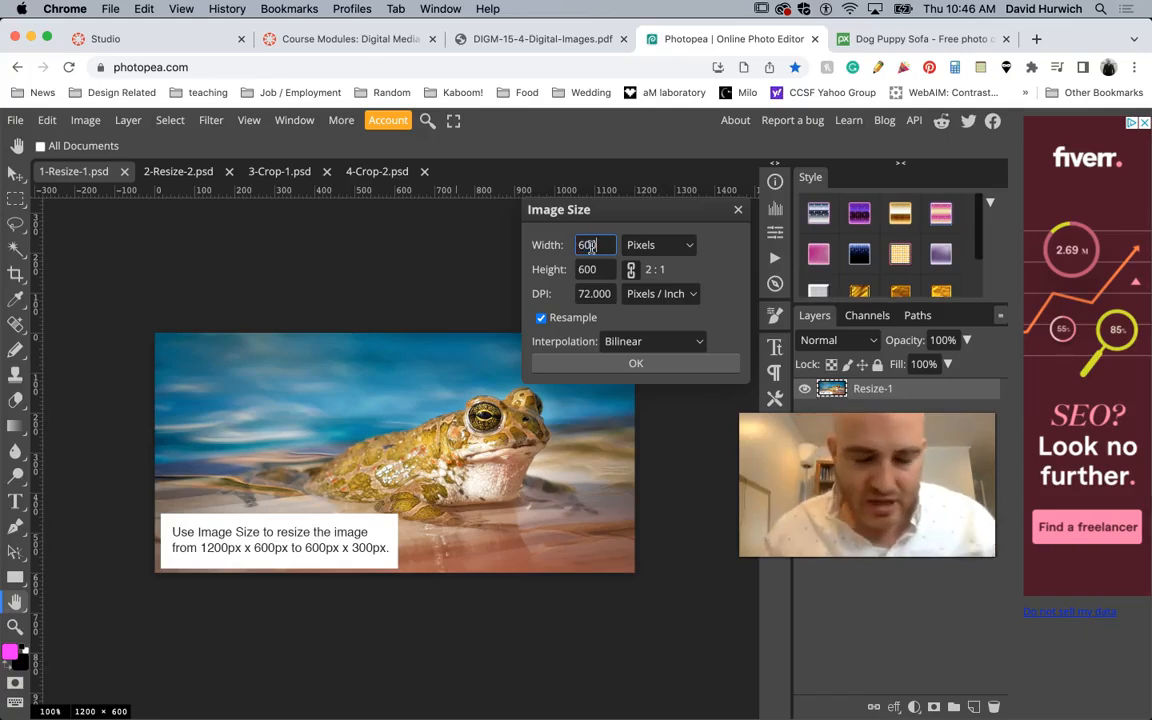
key(Tab)
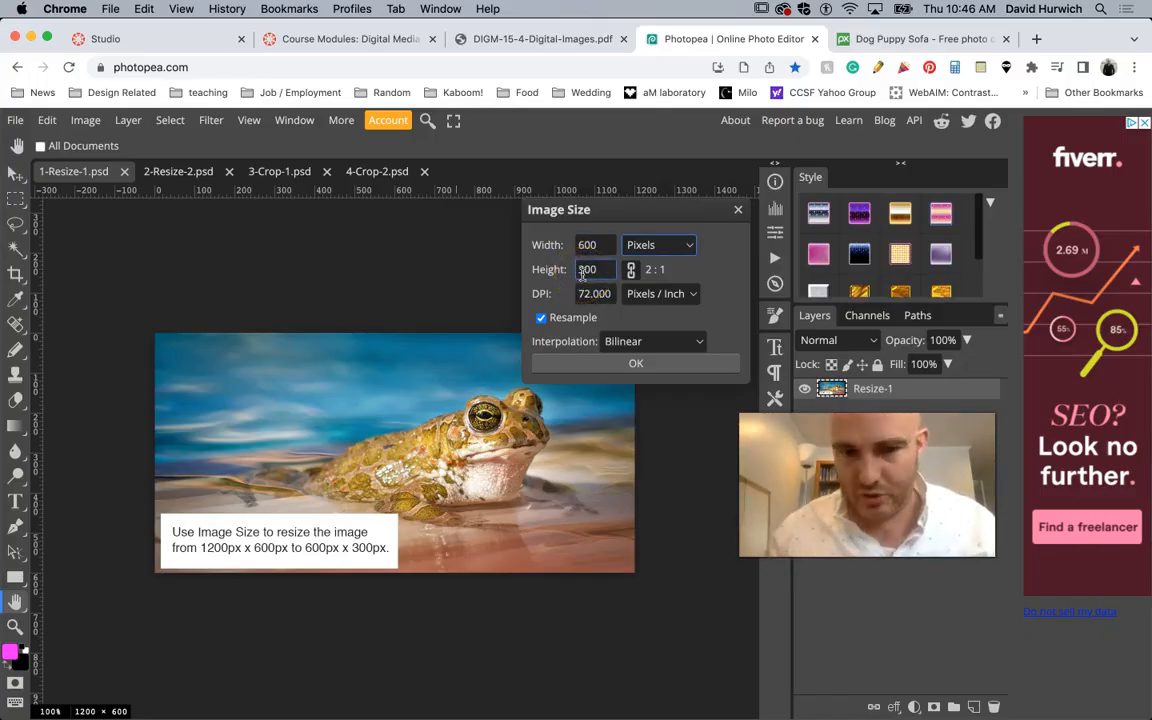
- Unlink and relink the proportions with the height at 300 pixels, and apply the resize to 600 x 300 pixels
click(631, 270)
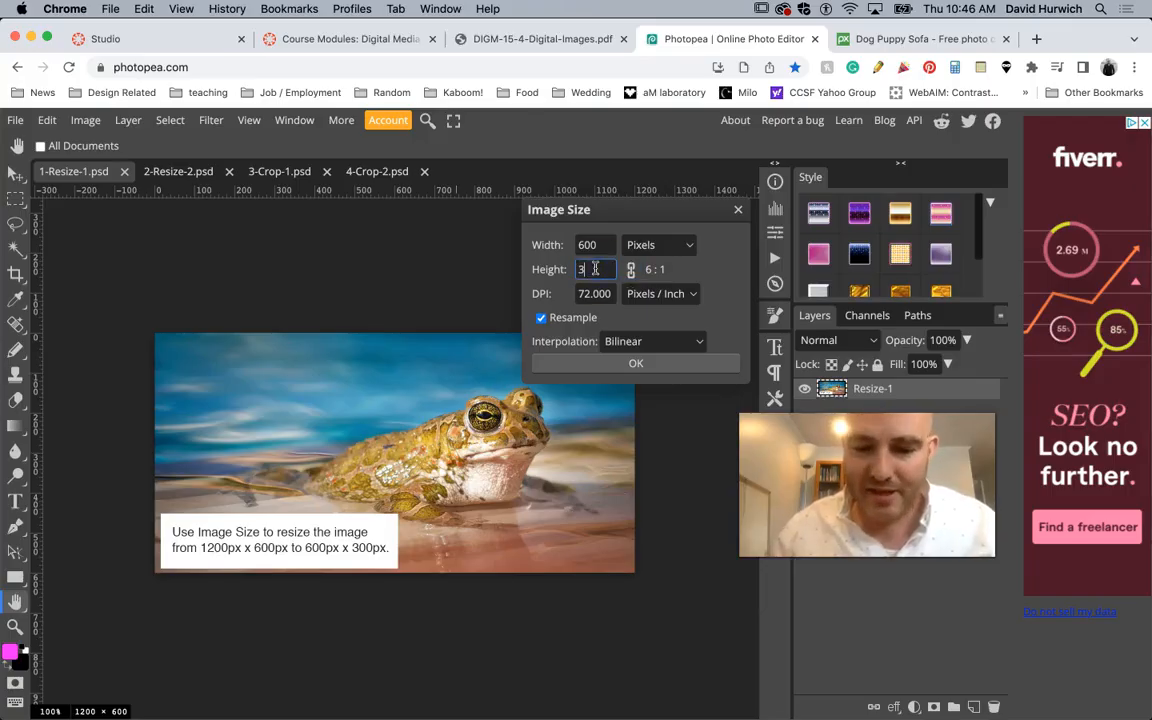
click(631, 269)
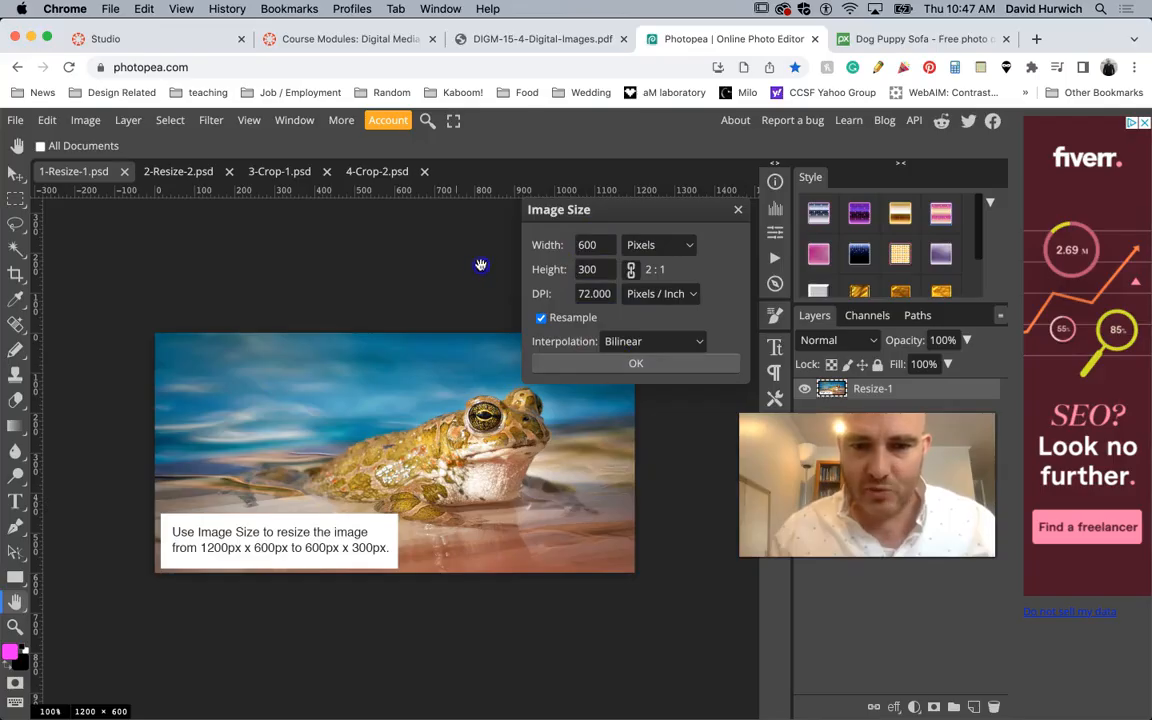
click(601, 367)
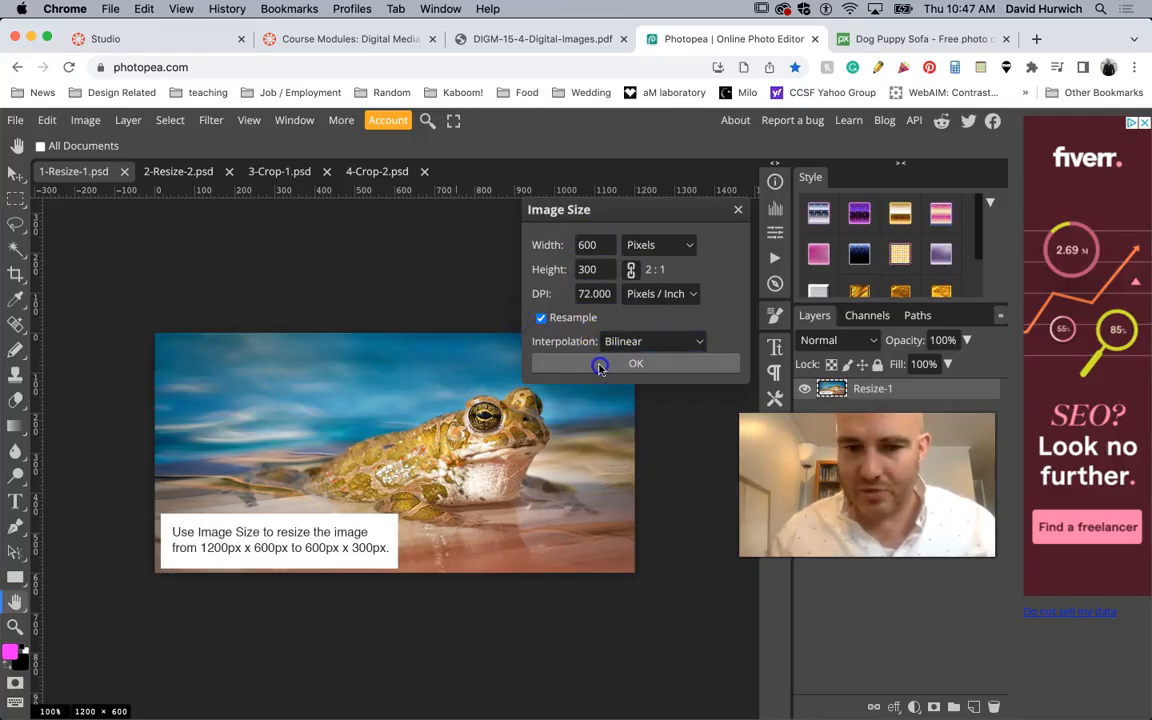
click(600, 367)
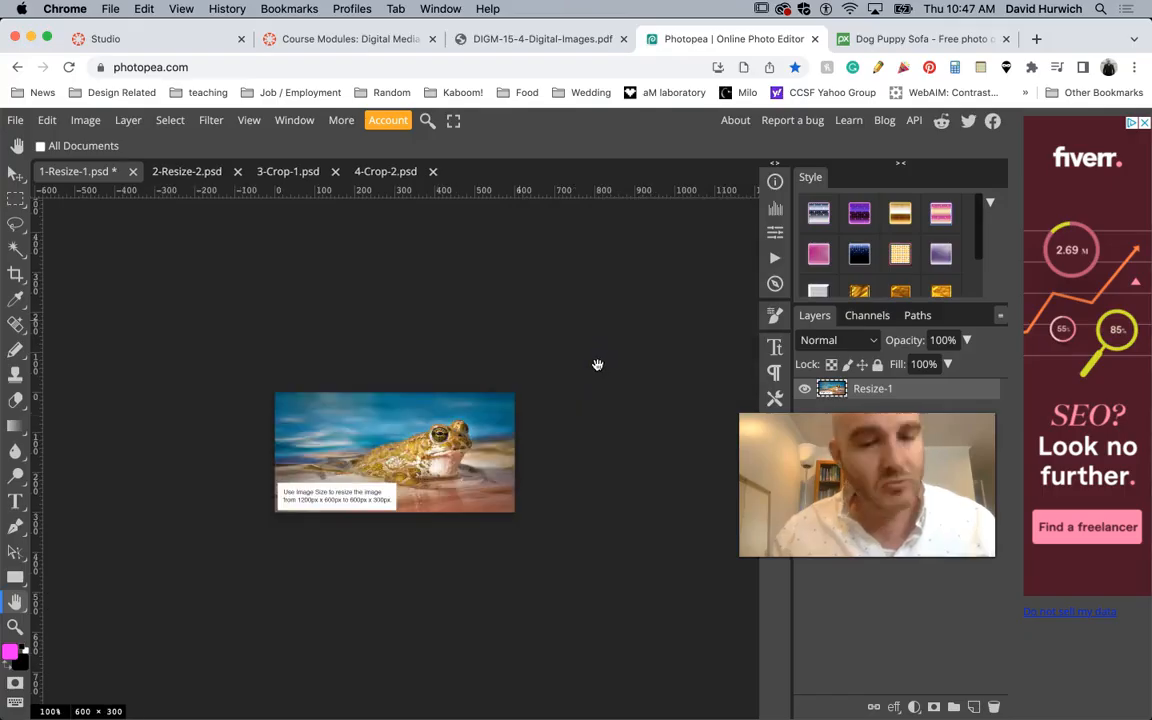
- Switch to the 2-Resize-2.psd document
click(186, 172)
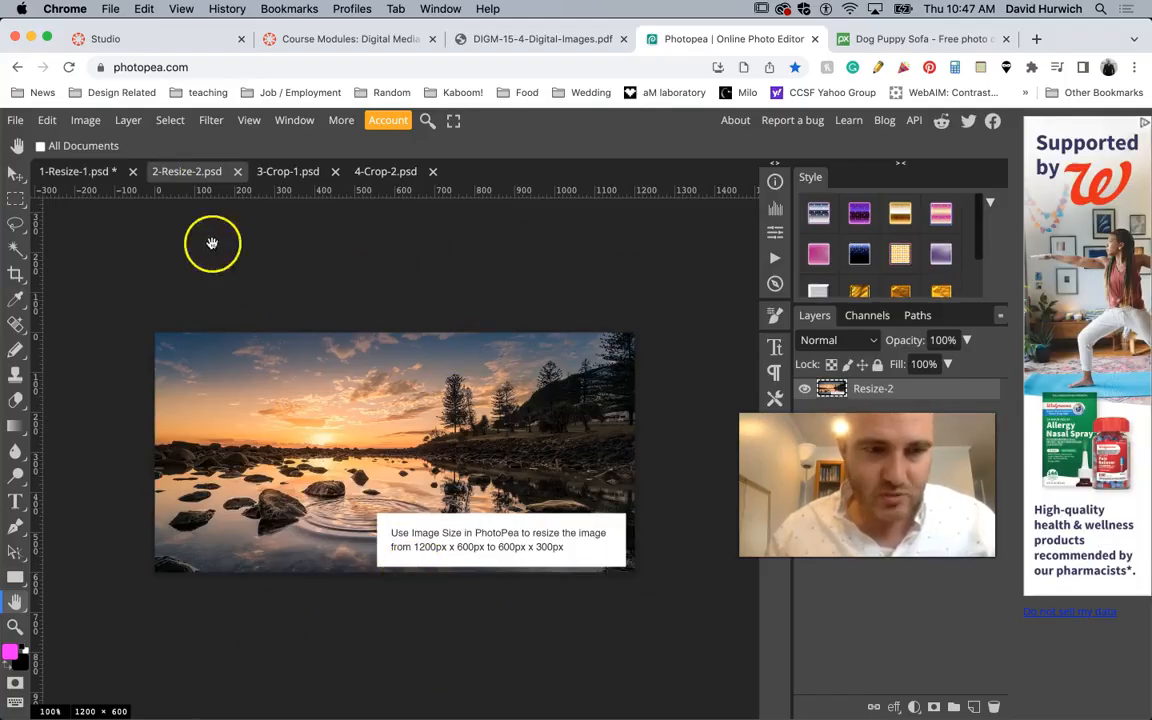
click(88, 120)
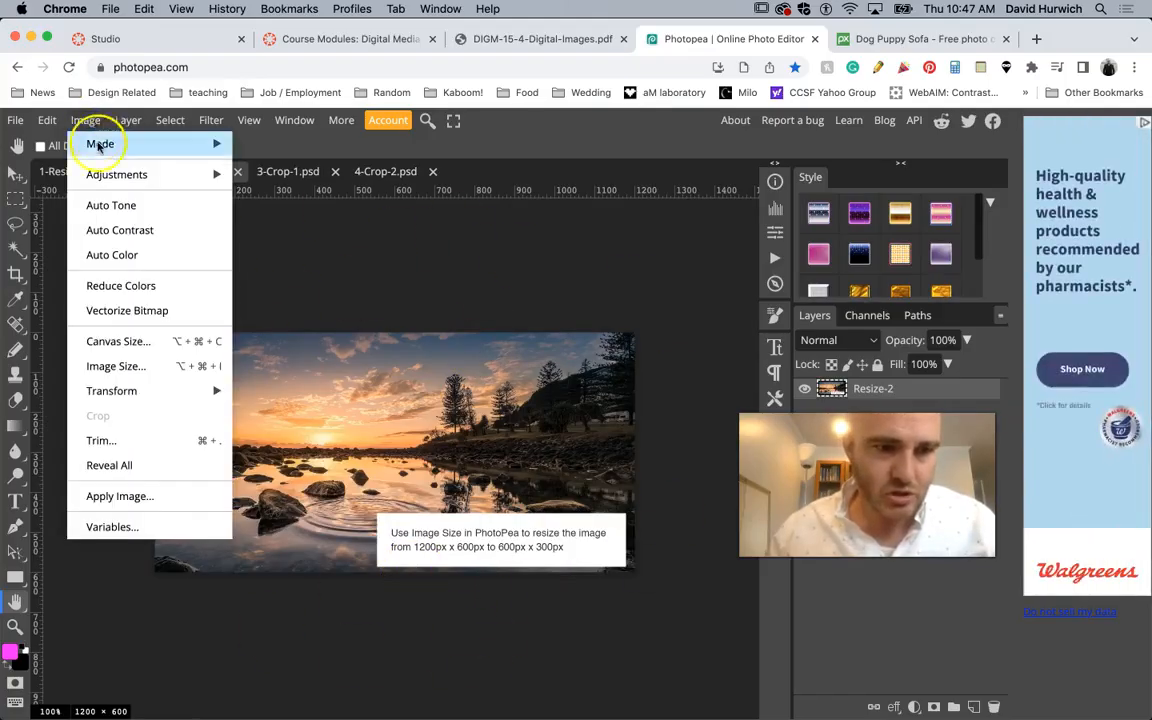
click(131, 367)
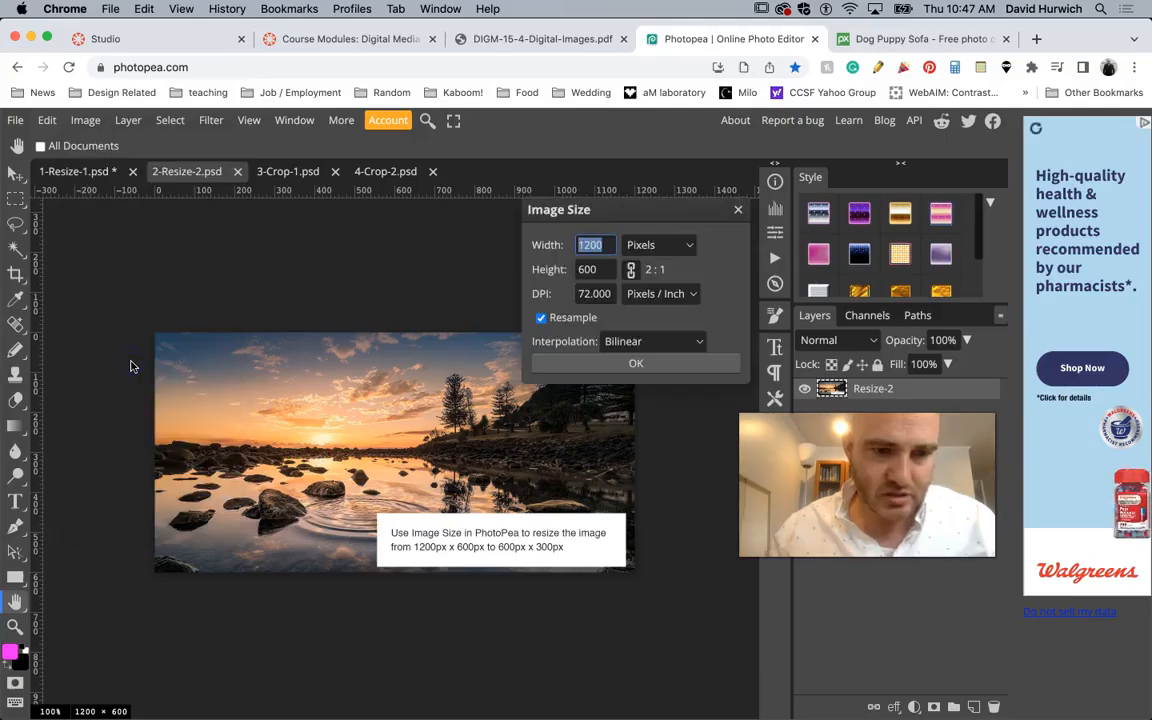
click(740, 210)
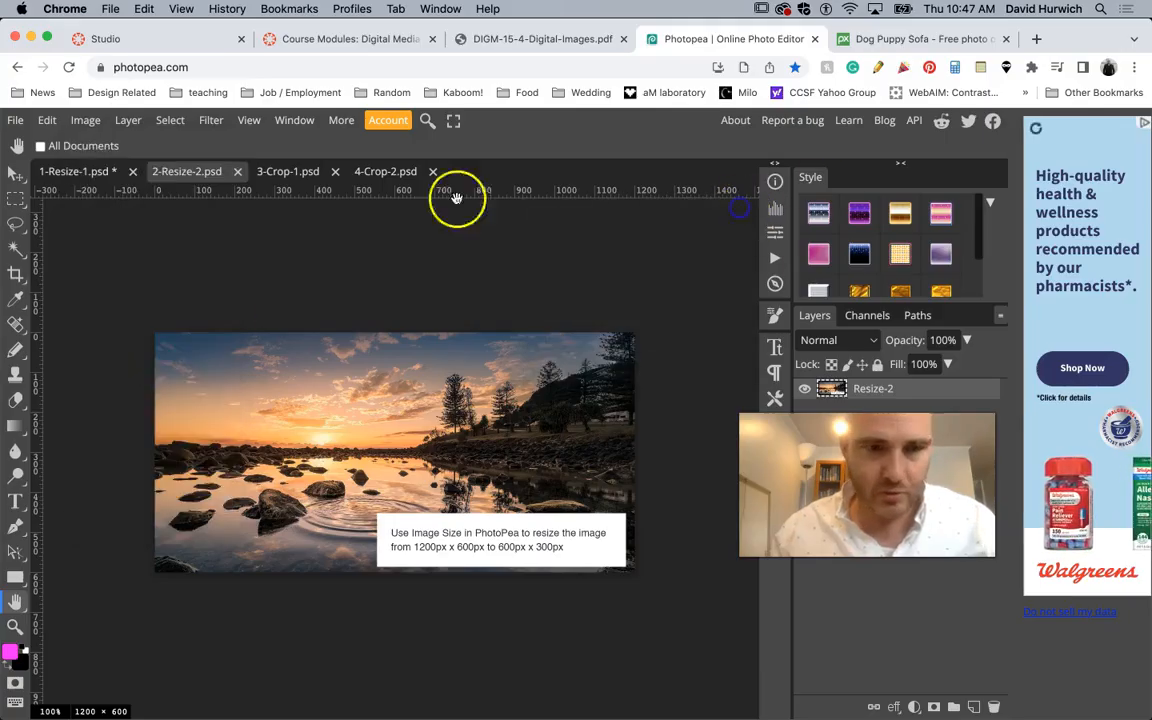
- Resize the sunset image in 2-Resize-2.psd to 600 x 300 pixels with the proportions linked
click(86, 120)
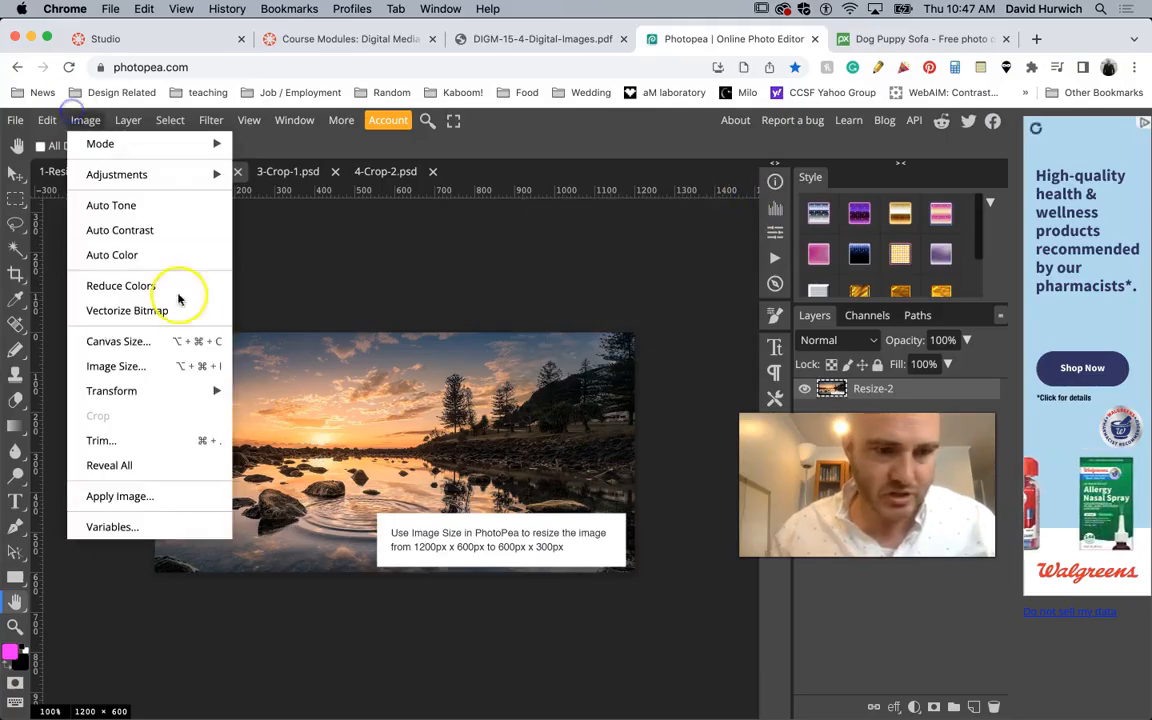
click(219, 369)
drag(627, 203, 684, 203)
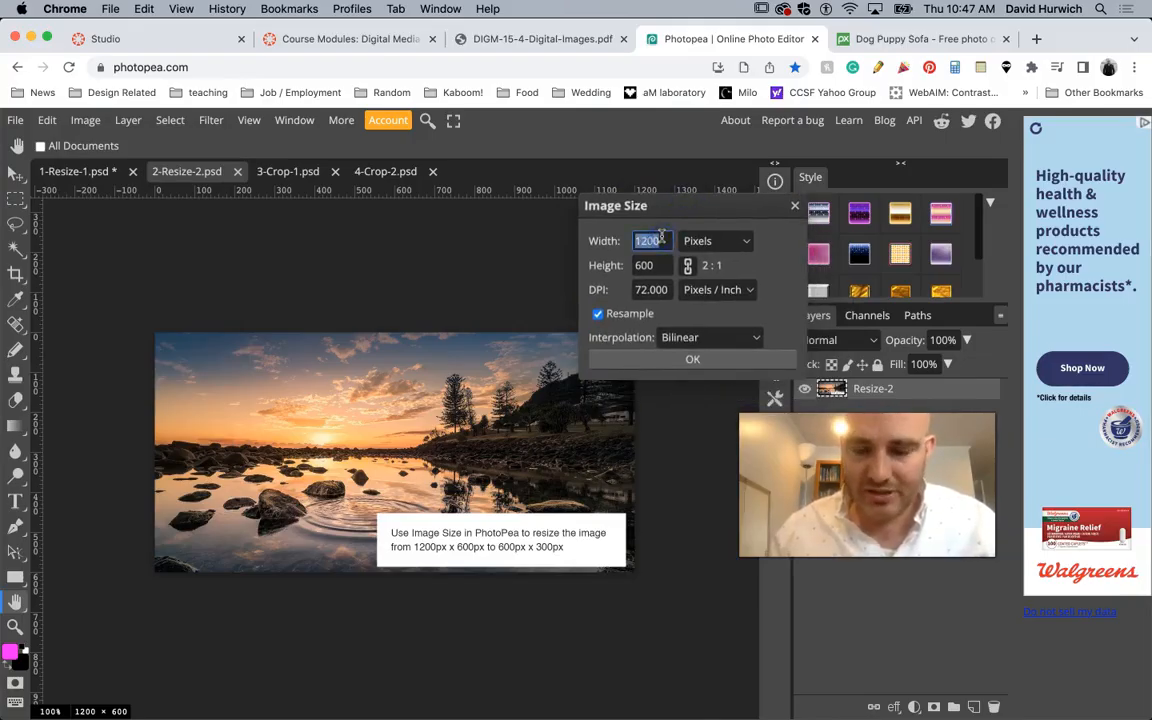
text(60)
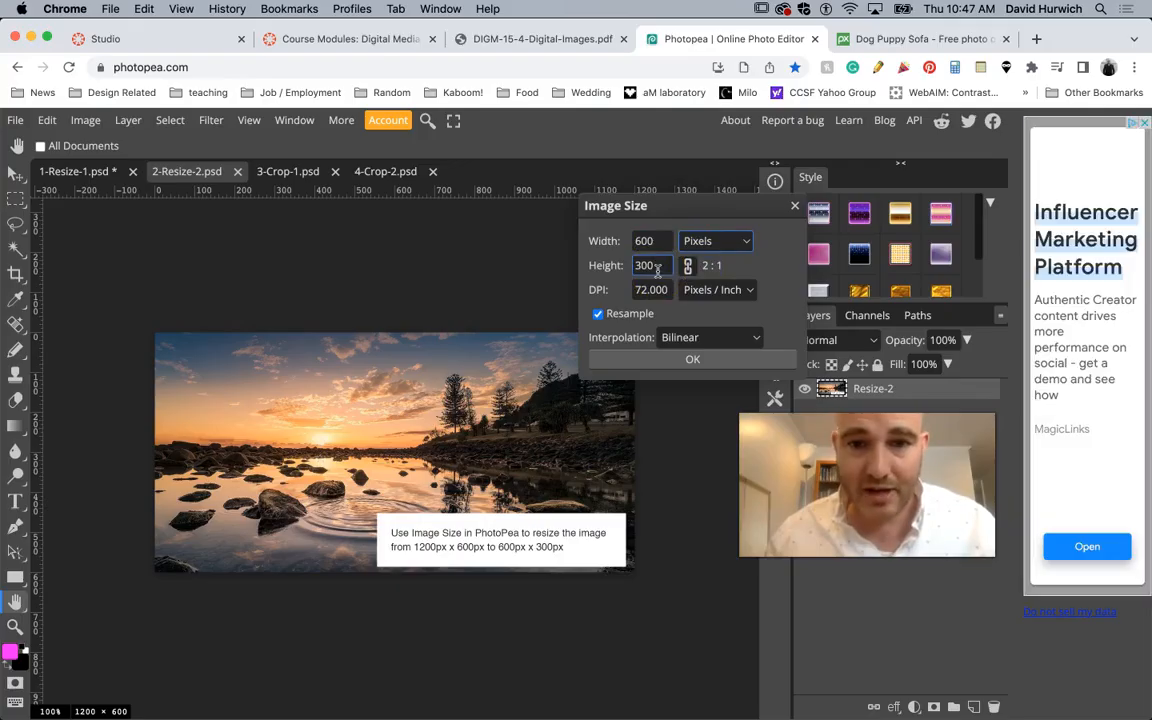
click(688, 361)
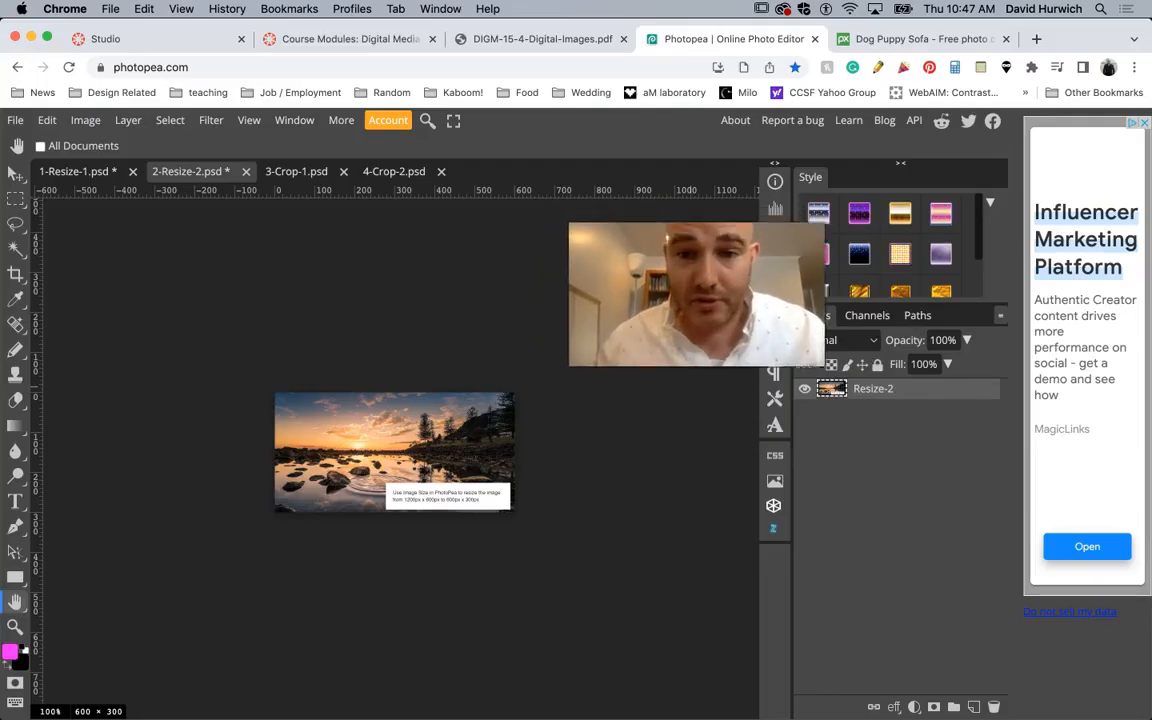
- Show the 3-Crop-1.psd document and examine the boat at the left side of the lake image up close
click(281, 173)
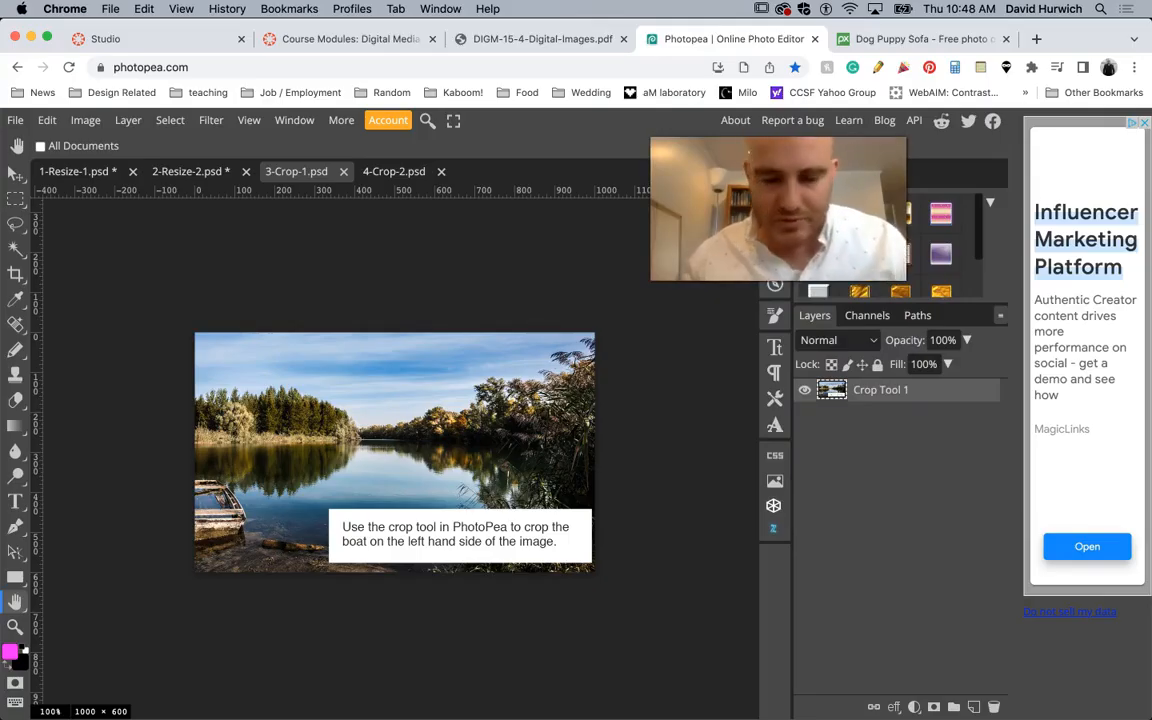
key(super+equal)
key(super+minus)
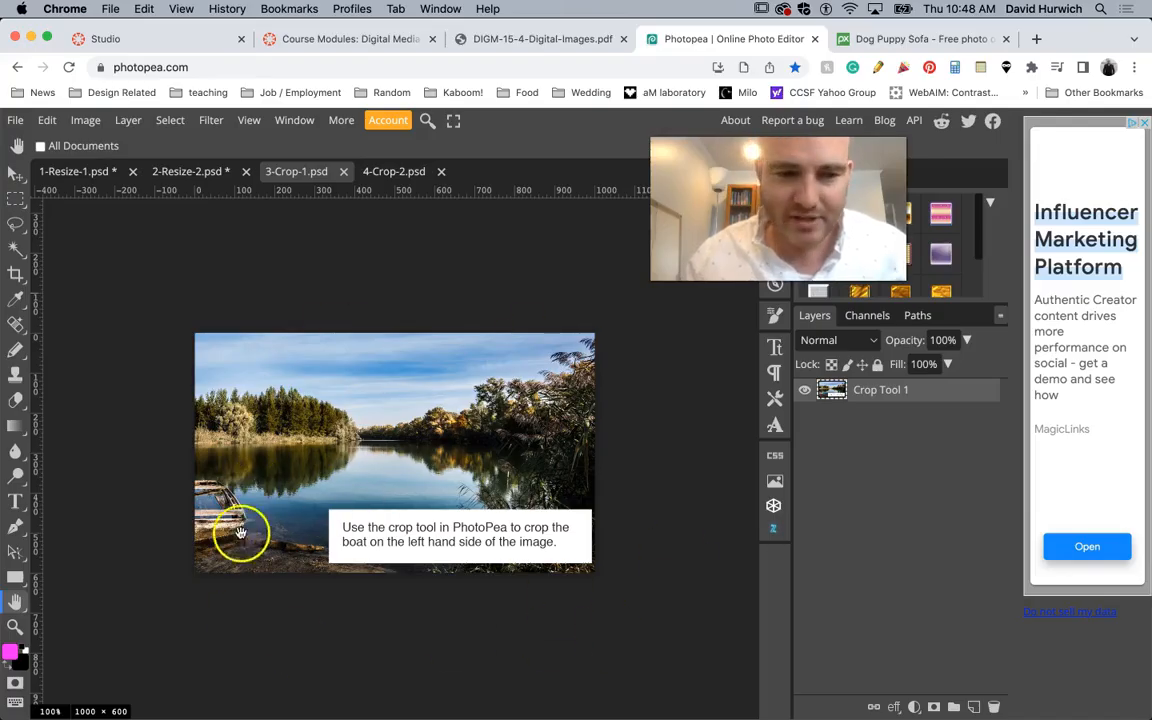
key(super+plus)
key(super+plus)
drag(191, 535, 508, 358)
key(super+minus)
key(super+minus)
key(super+minus)
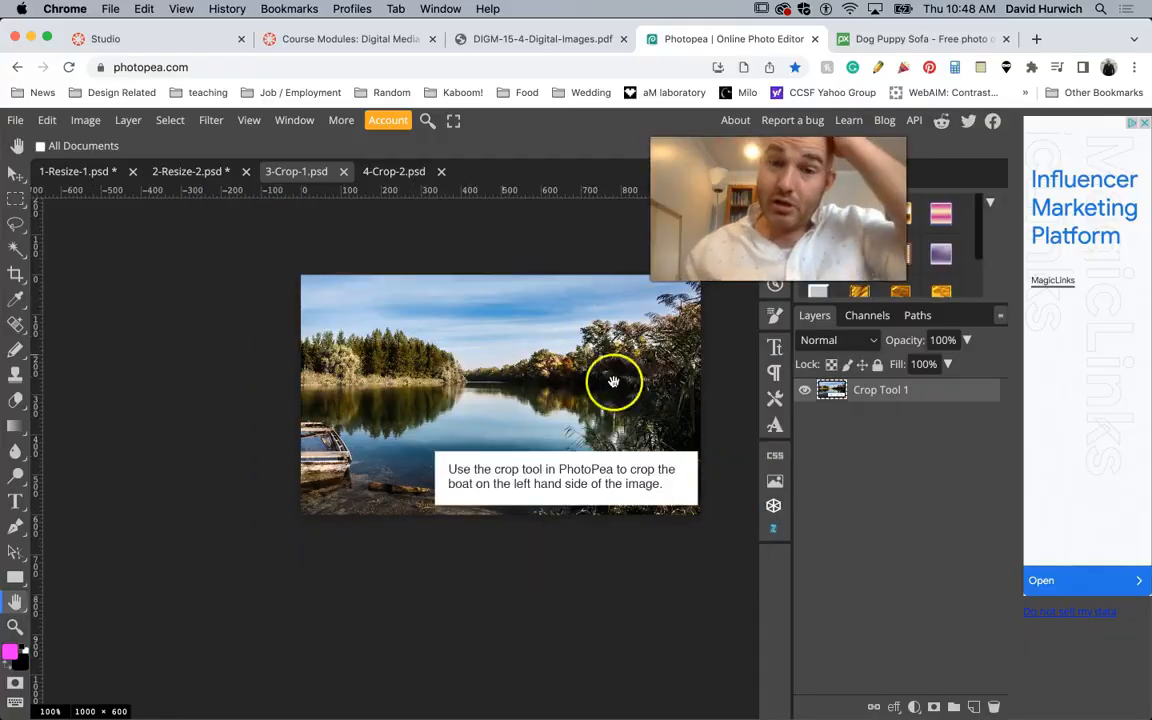
drag(572, 374, 480, 383)
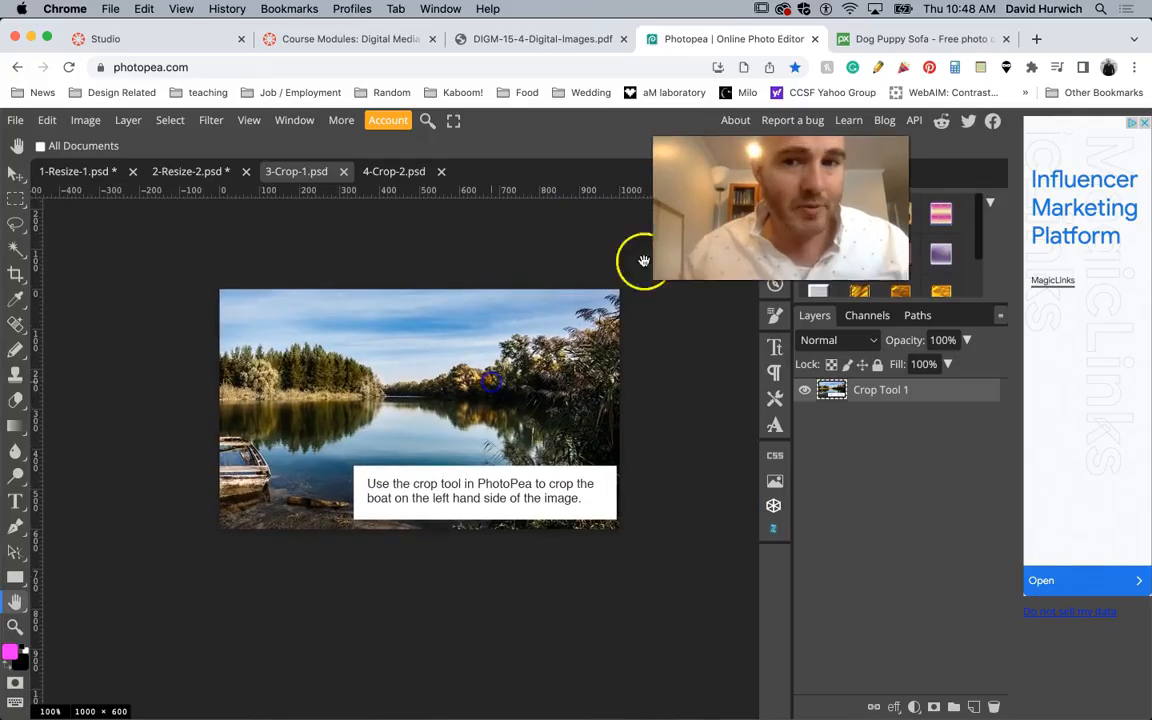
- Crop the boat off the lake image's left side and trim a thin strip from its right edge, to about 816 x 600 pixels
click(21, 283)
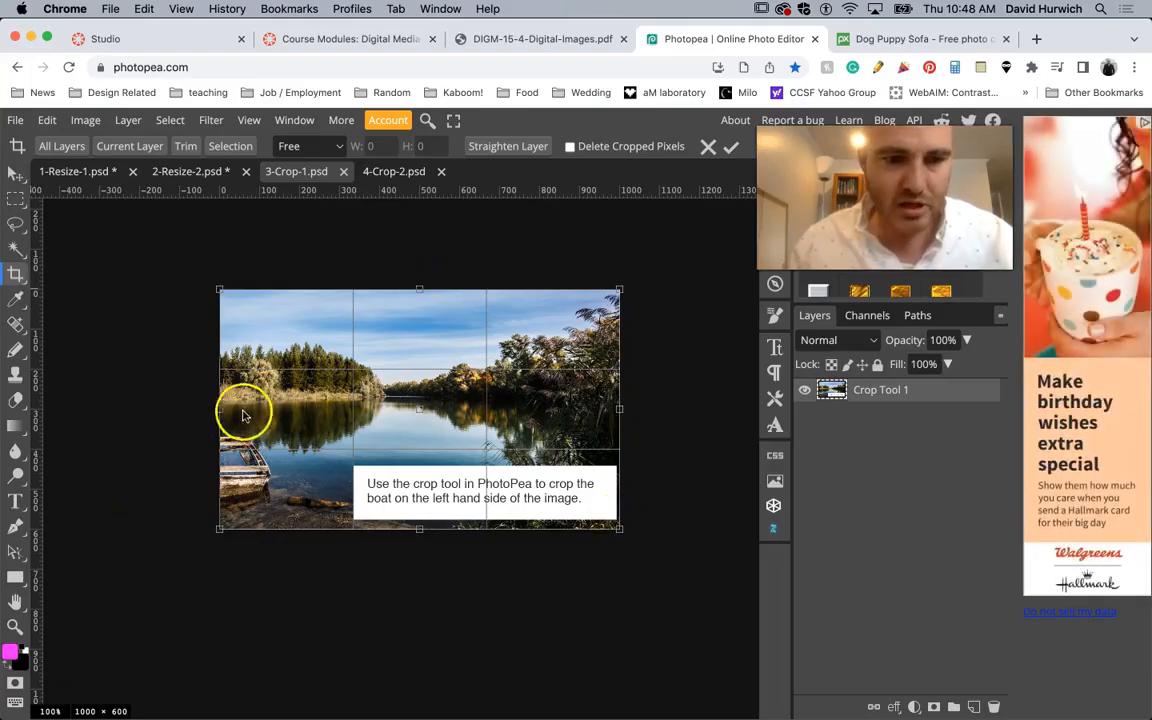
drag(220, 408, 285, 408)
mouse_move(450, 284)
mouse_down()
mouse_move(442, 326)
mouse_move(442, 289)
mouse_up()
mouse_move(442, 530)
mouse_down()
mouse_move(458, 466)
mouse_move(457, 528)
mouse_up()
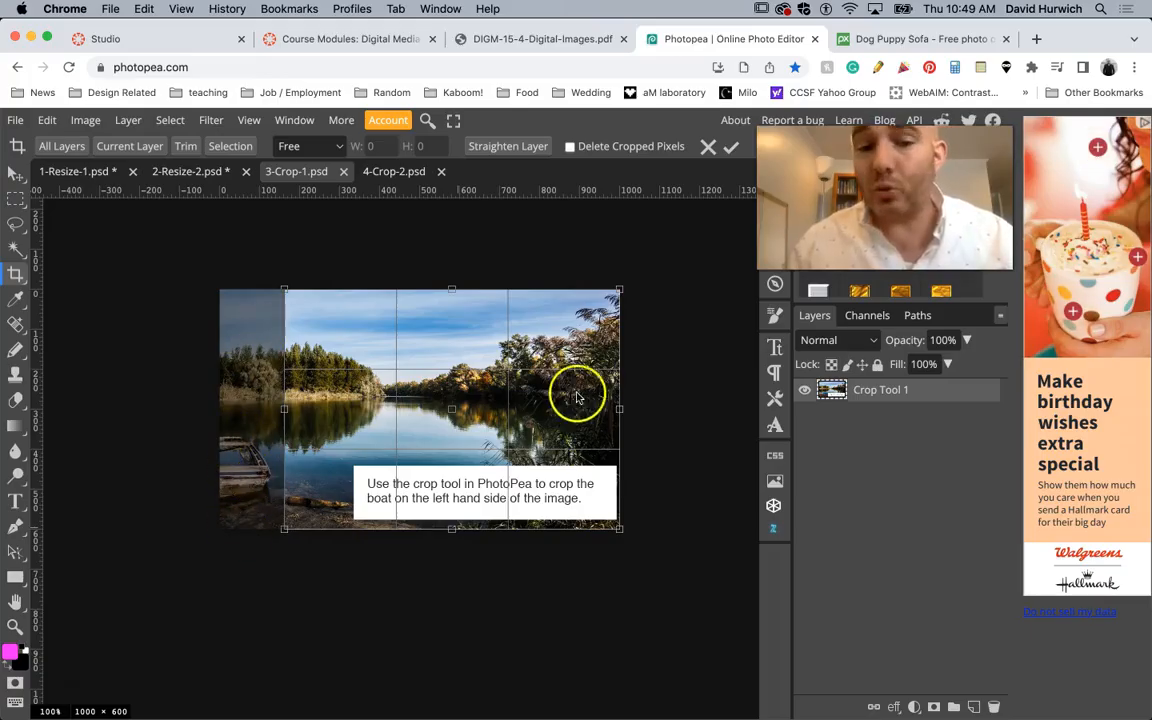
drag(620, 409, 610, 410)
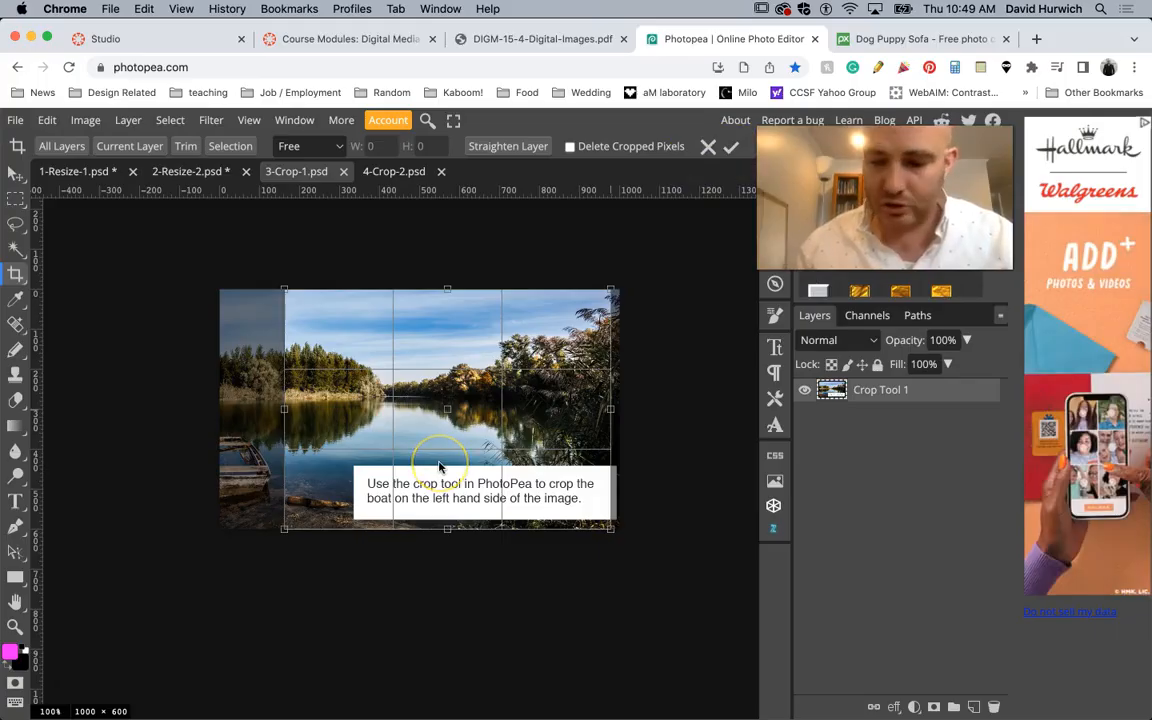
key(Return)
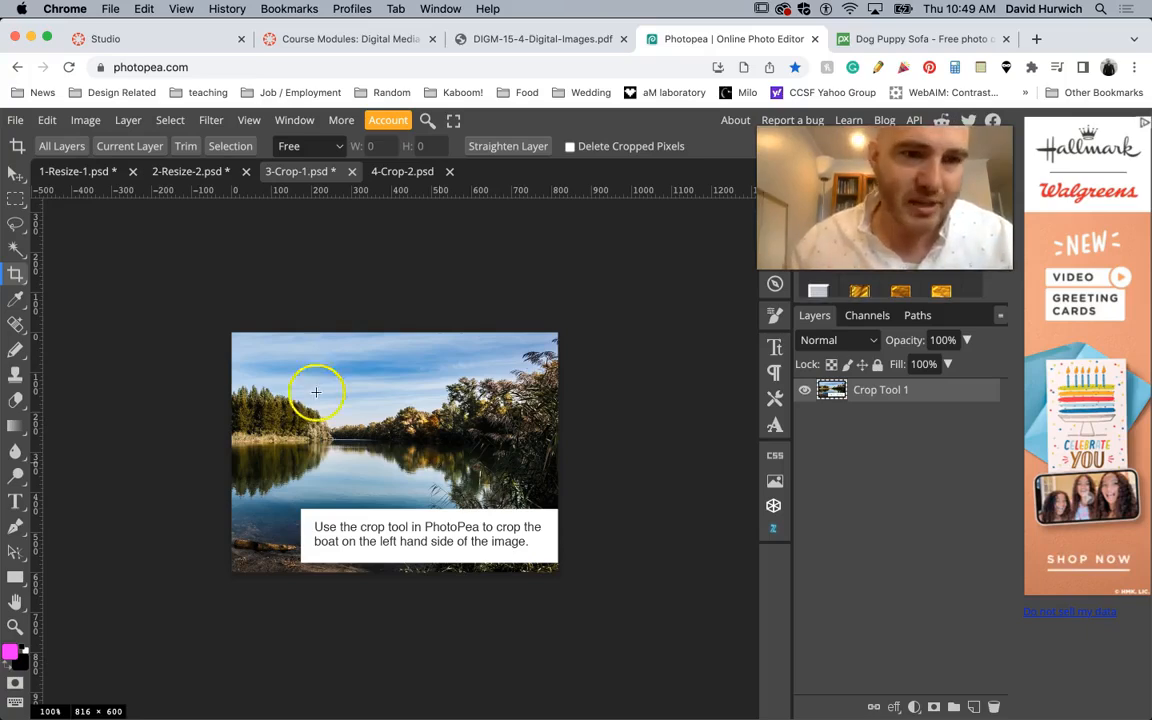
- Undo the crop of the lake image
click(44, 121)
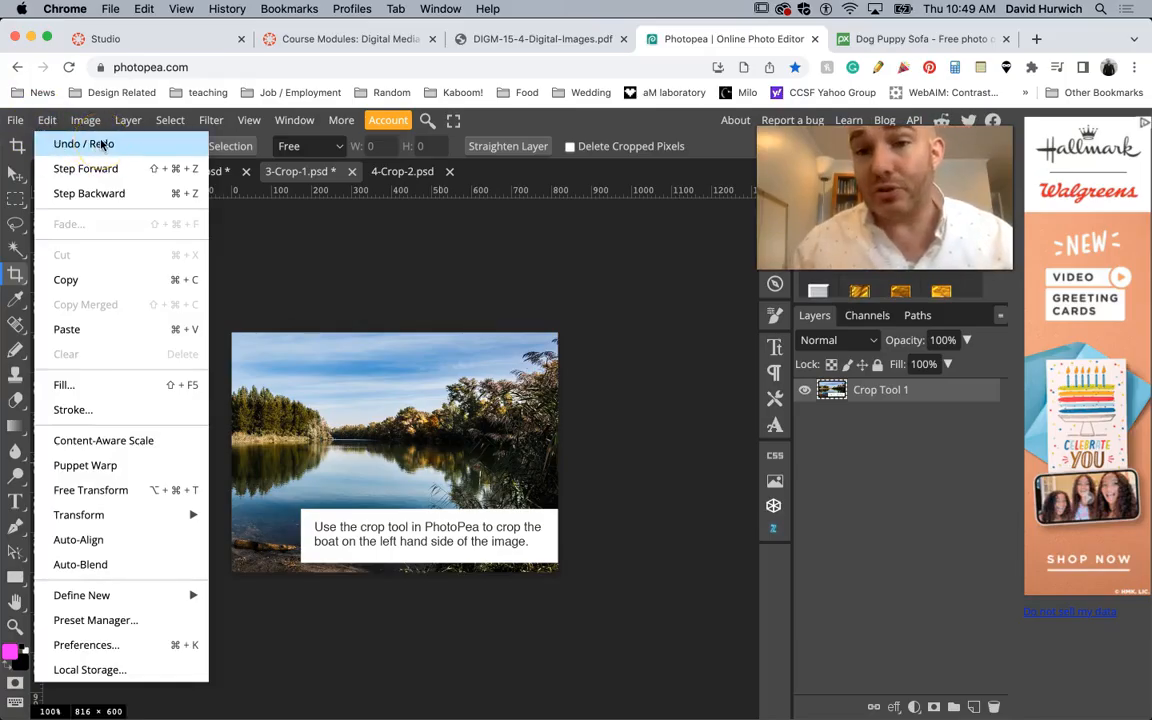
click(84, 144)
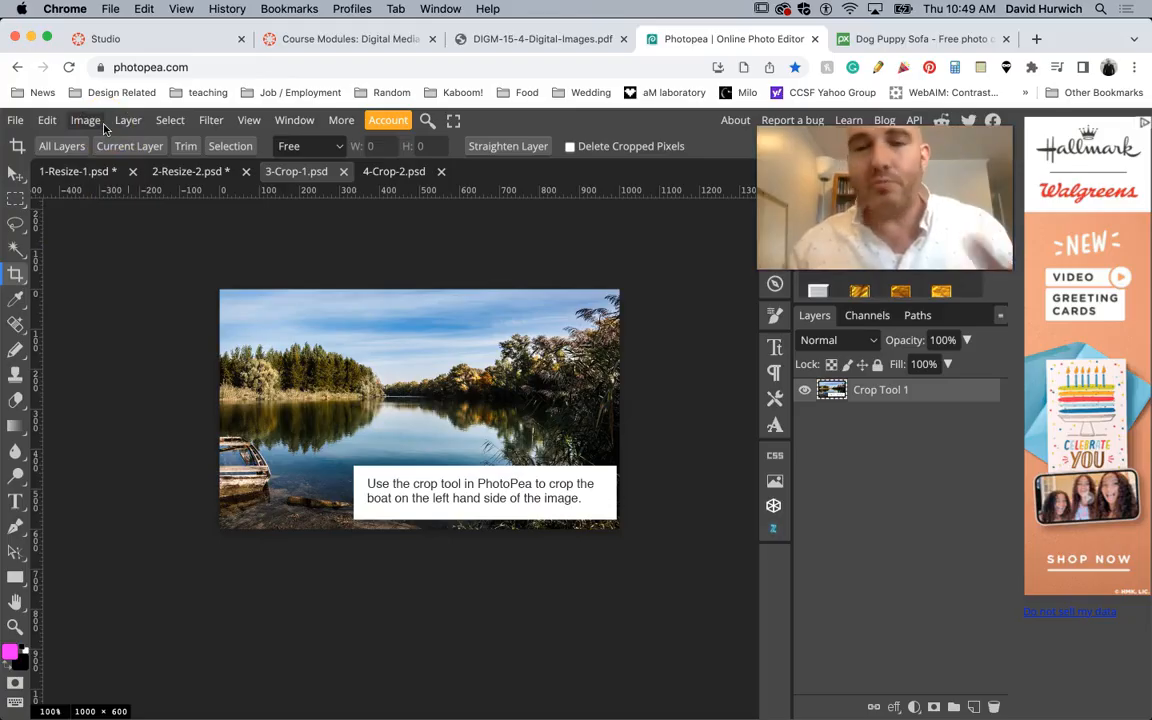
- Check the uncropped lake image's dimensions in the Image Size dialog and close it without changing anything
click(98, 121)
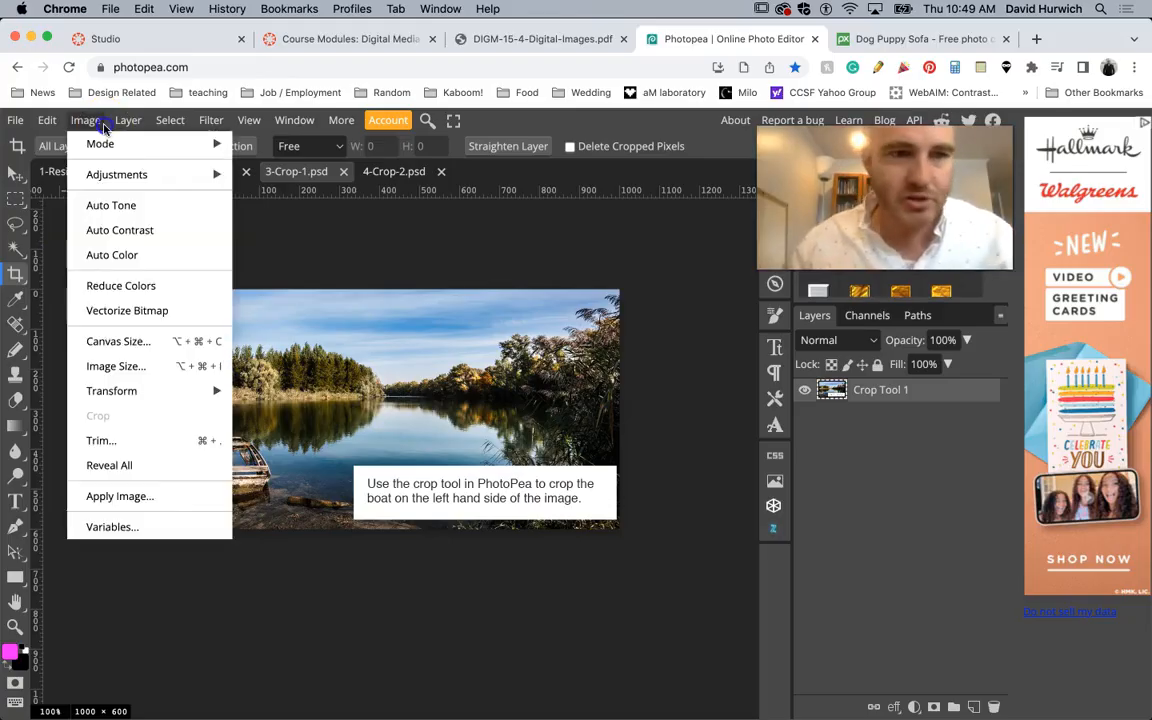
click(116, 362)
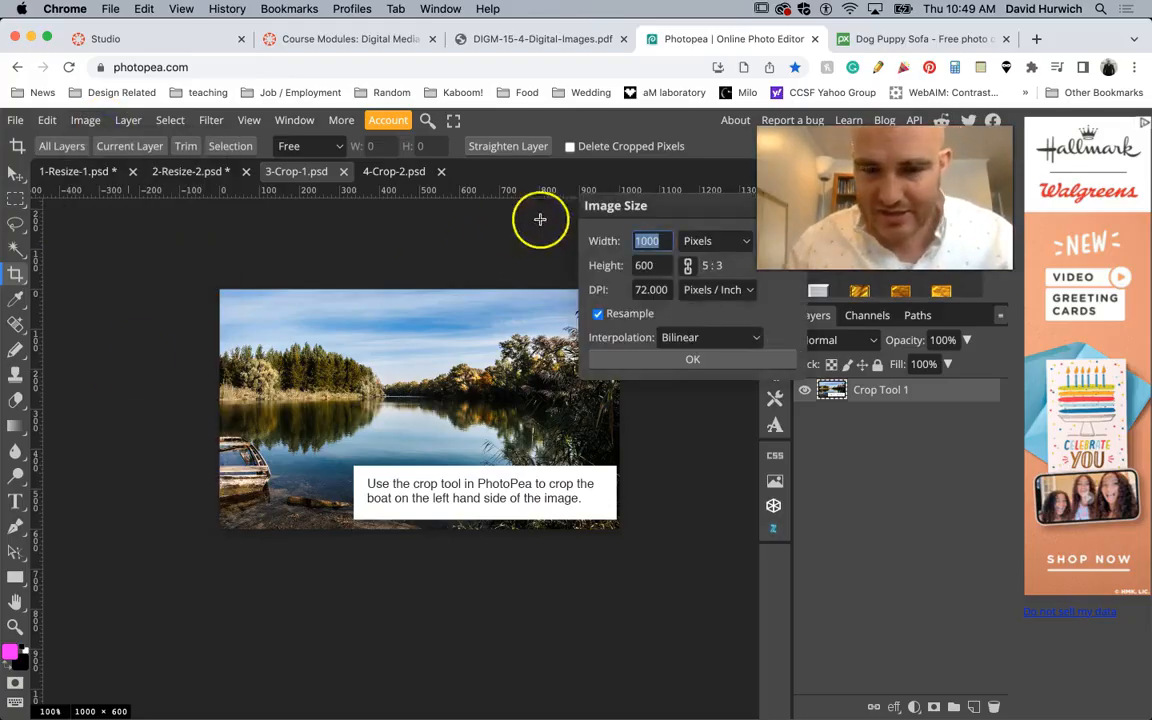
drag(729, 210, 738, 265)
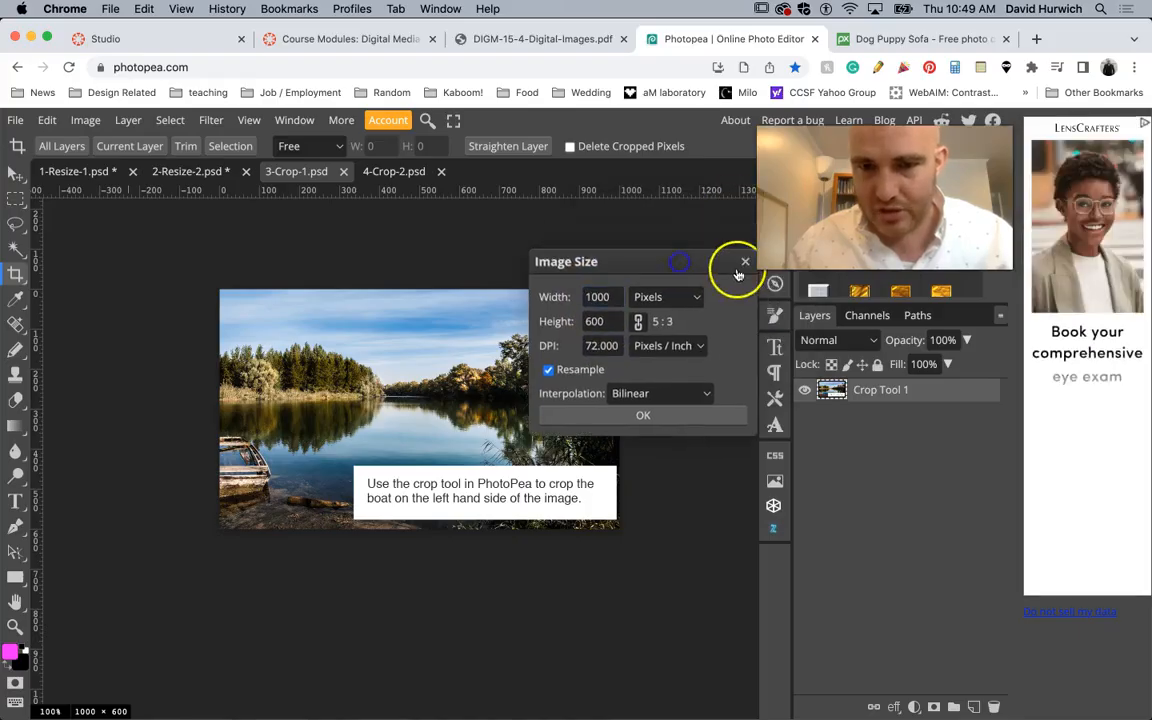
key(Escape)
- Crop the boat off the lake image's left side and trim a thin strip from its right edge, to about 827 x 600 pixels
click(15, 276)
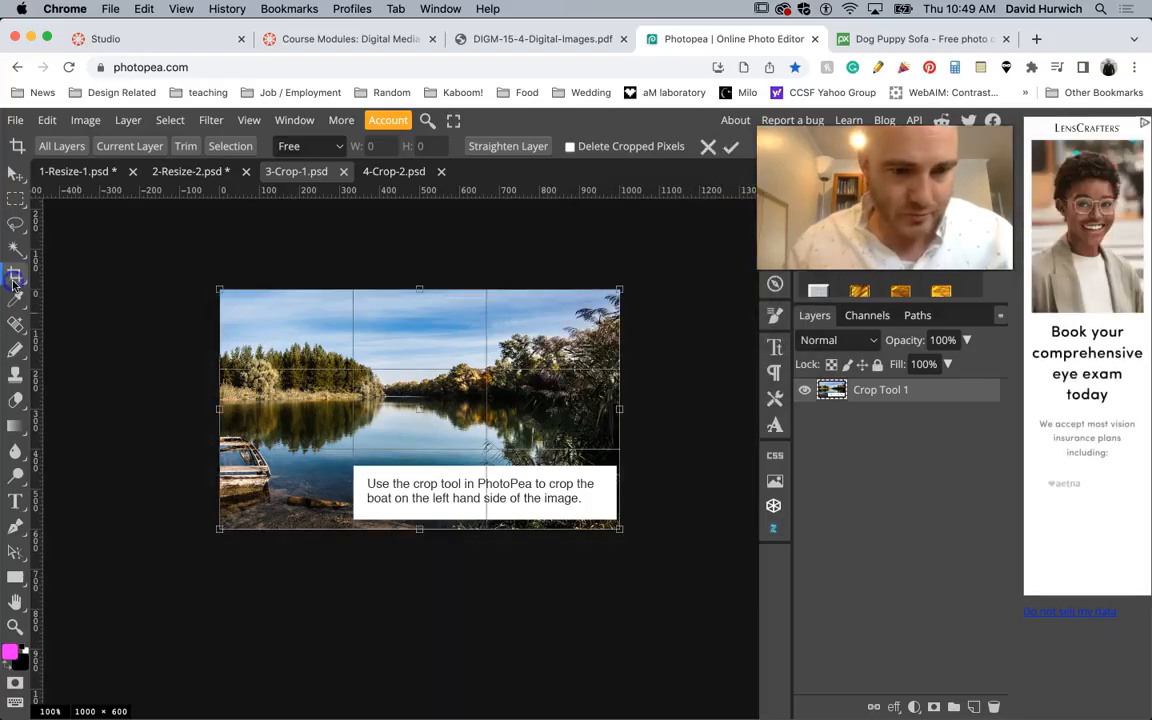
drag(274, 410, 282, 410)
drag(630, 404, 611, 410)
key(Return)
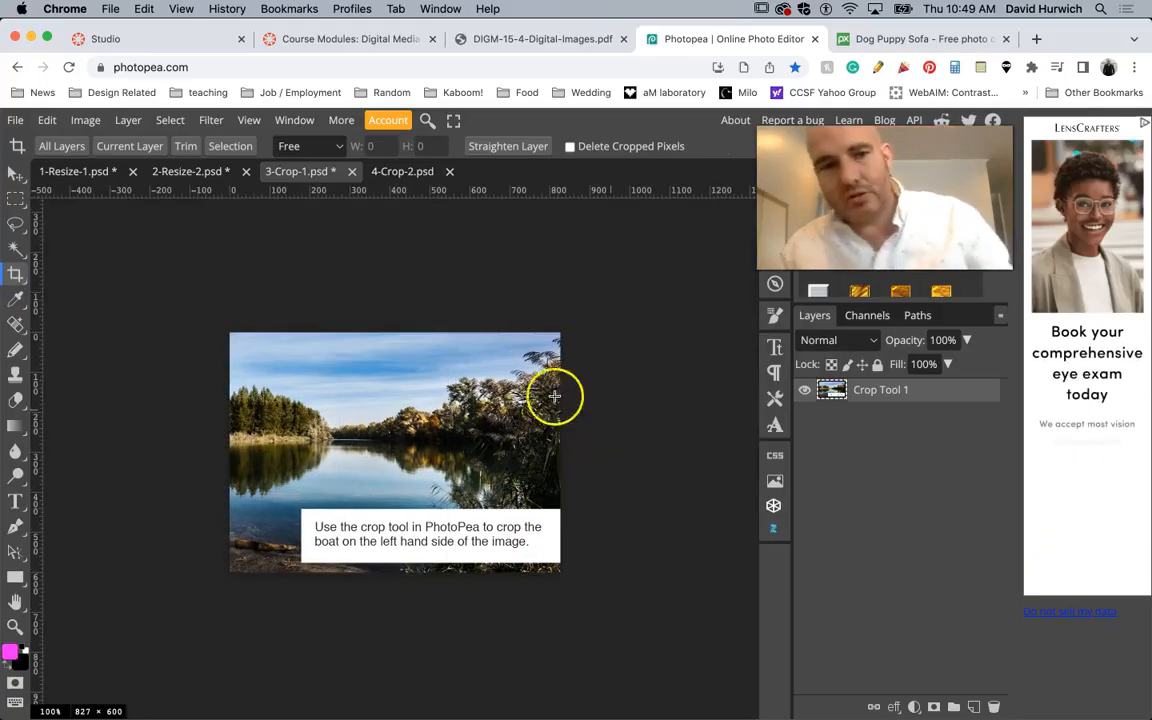
- Check the cropped lake image's width and height in the Image Size dialog and leave them as they are
click(85, 120)
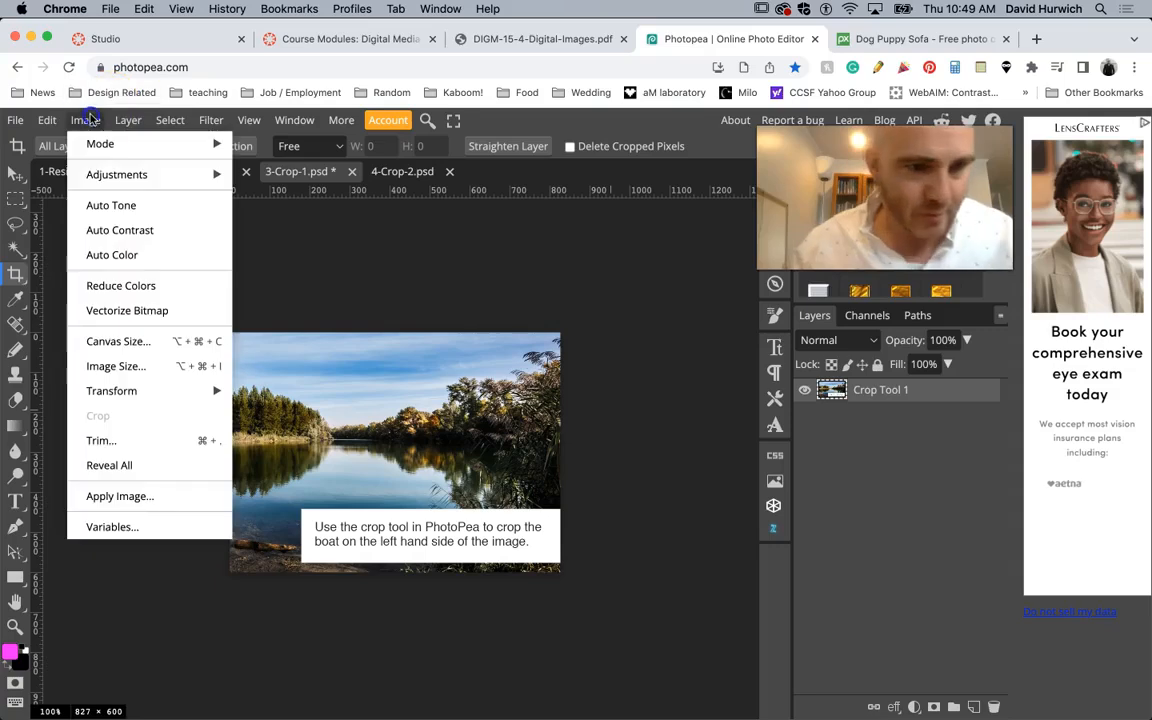
click(140, 366)
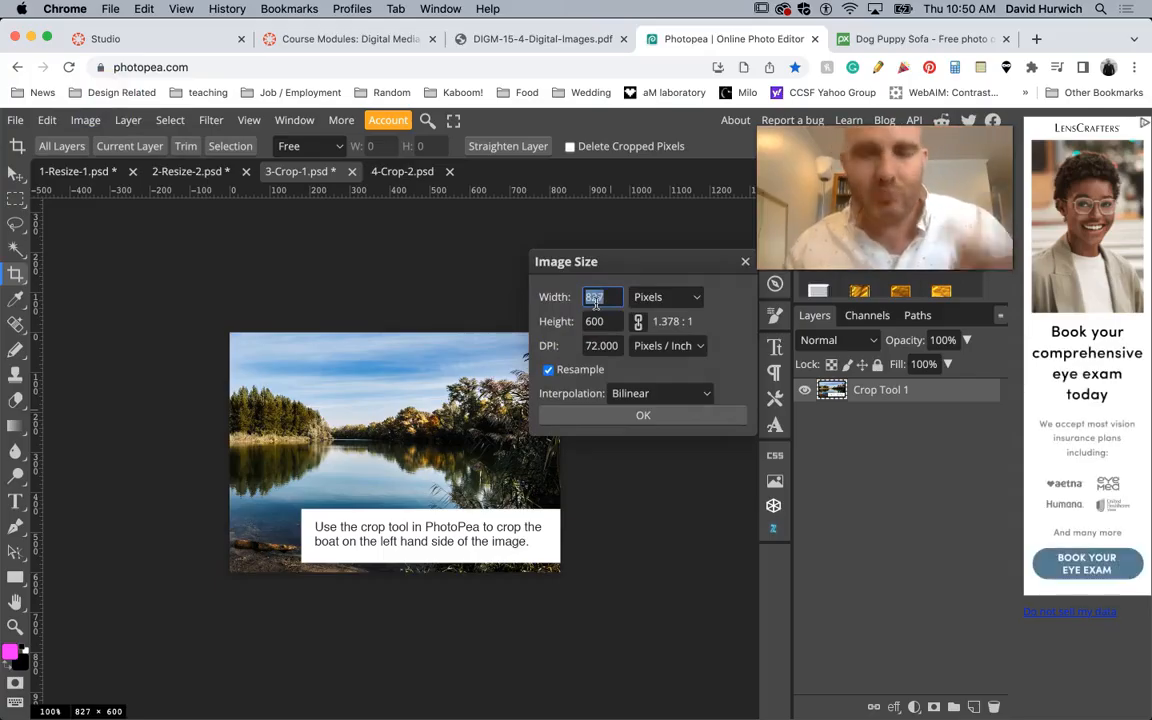
click(744, 261)
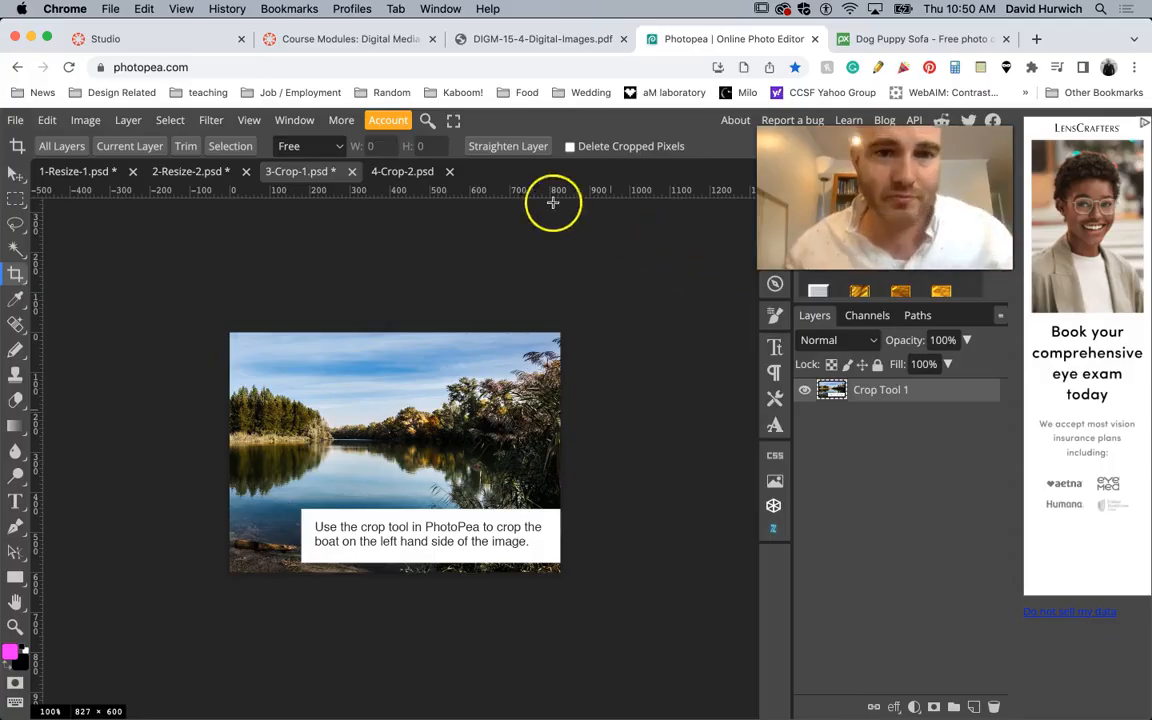
- In 4-Crop-2.psd, crop out the power lines on the right and trim thin strips from the top and bottom, to about 930 x 502 pixels
click(400, 172)
click(430, 560)
key(super+equal)
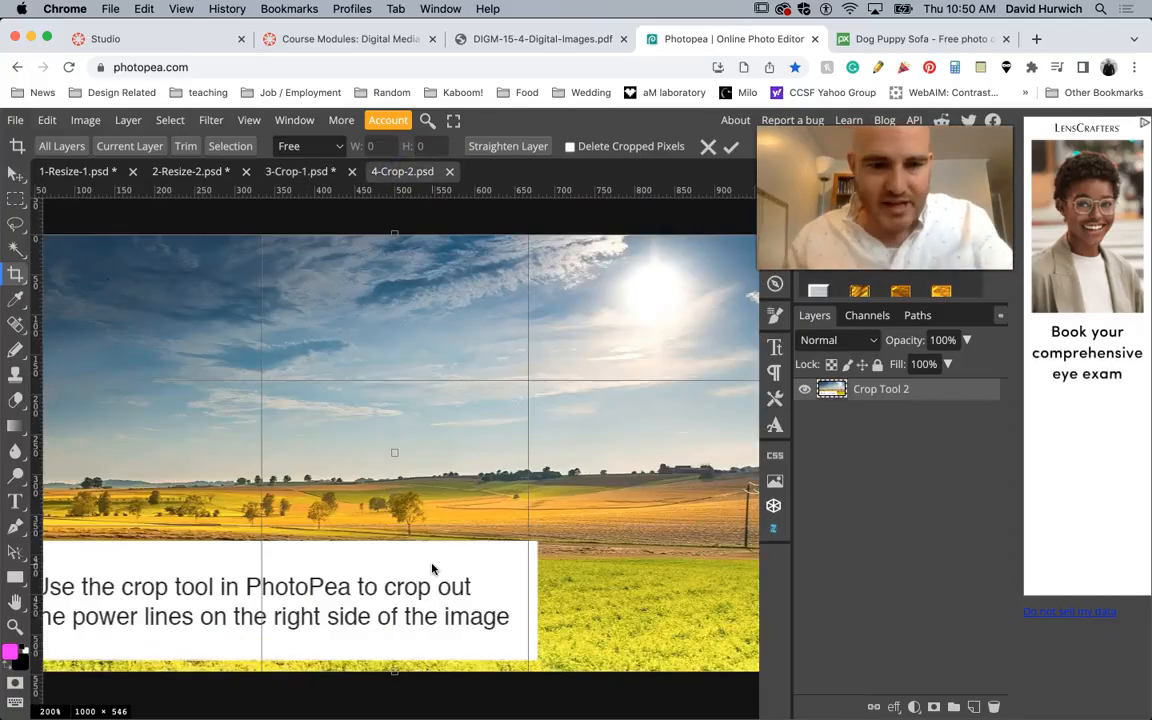
key(super+minus)
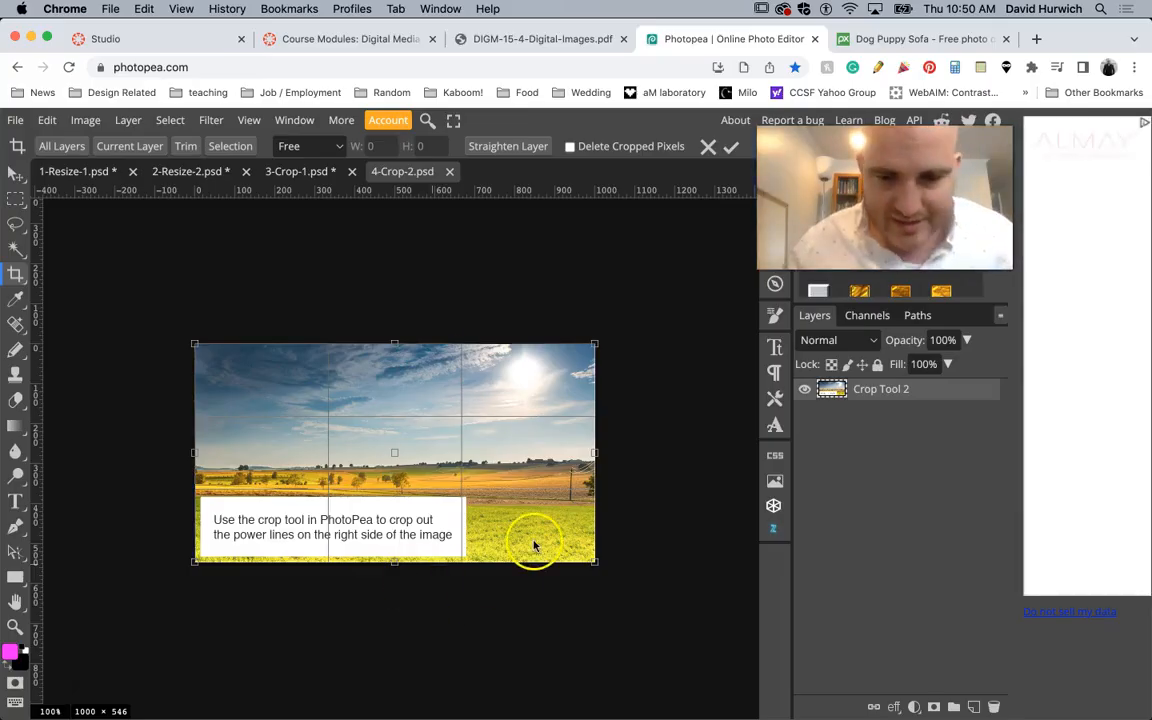
click(548, 470)
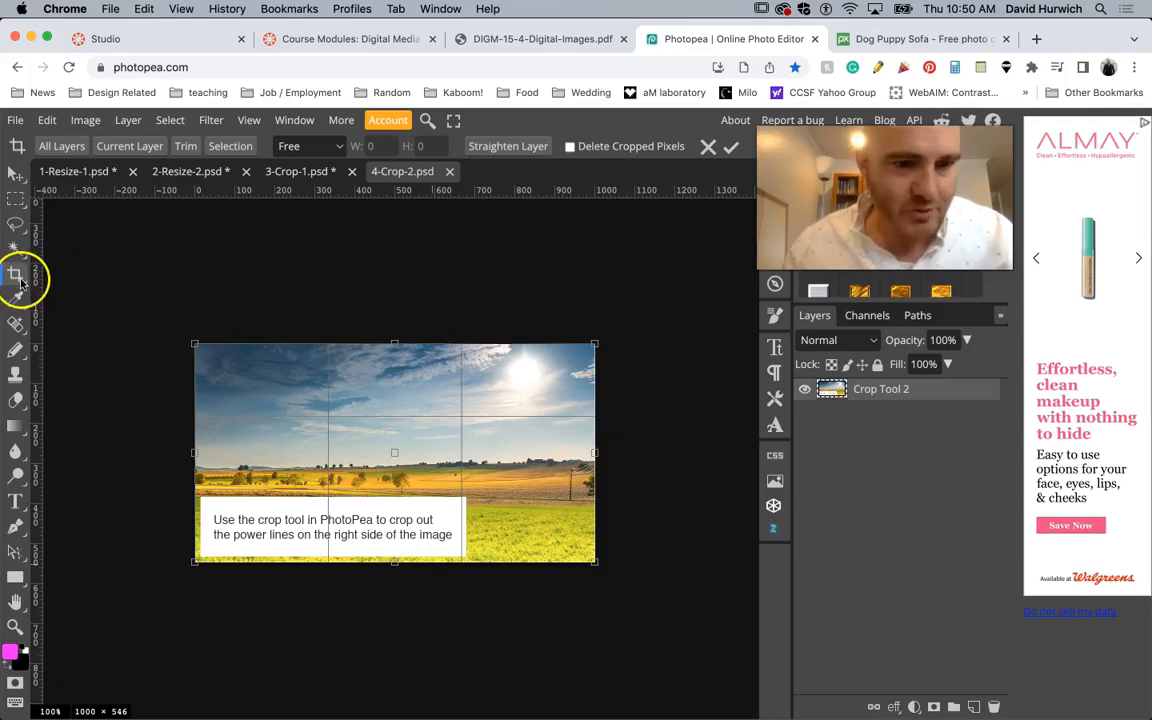
drag(596, 456, 566, 457)
drag(377, 344, 378, 352)
drag(381, 561, 381, 552)
click(730, 146)
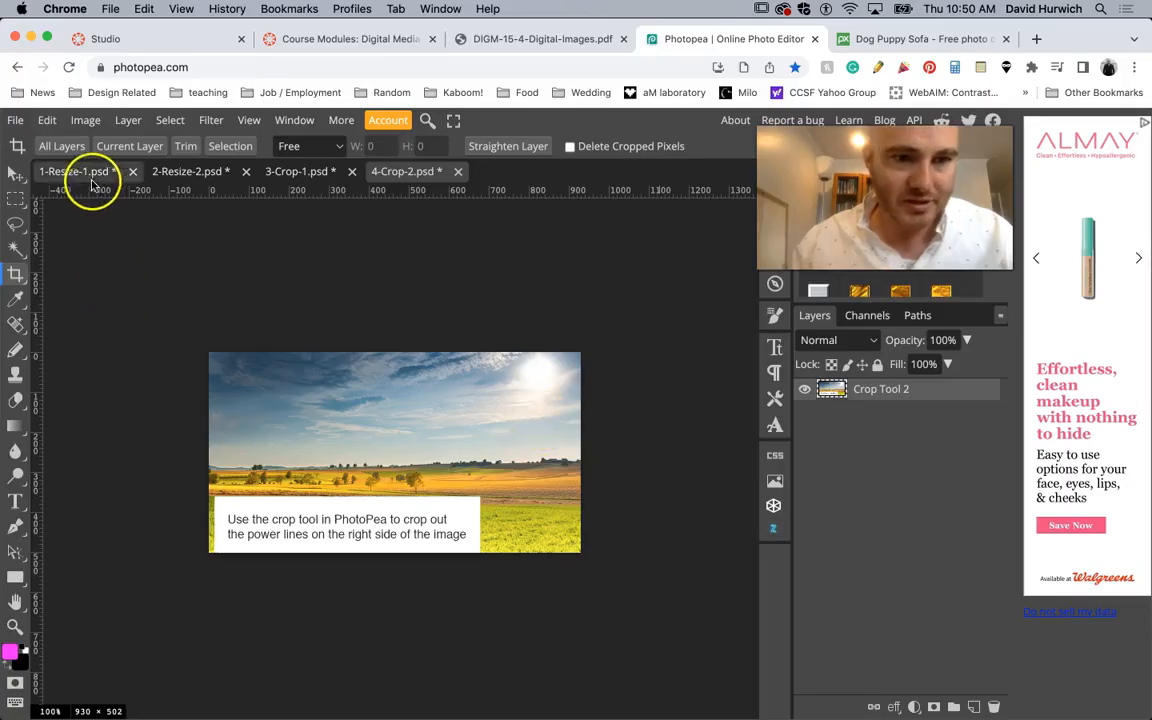
- Open the sunset photo stock-1.jpg from the stock-photos folder
click(20, 120)
click(33, 171)
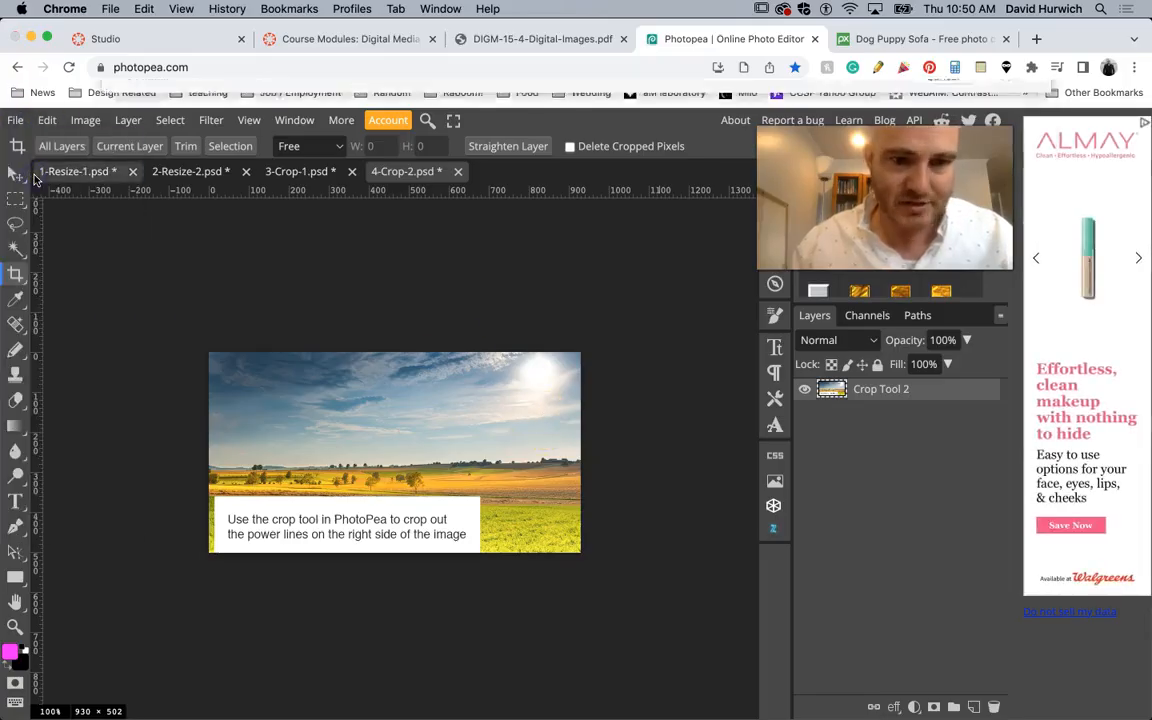
double_click(355, 232)
double_click(350, 145)
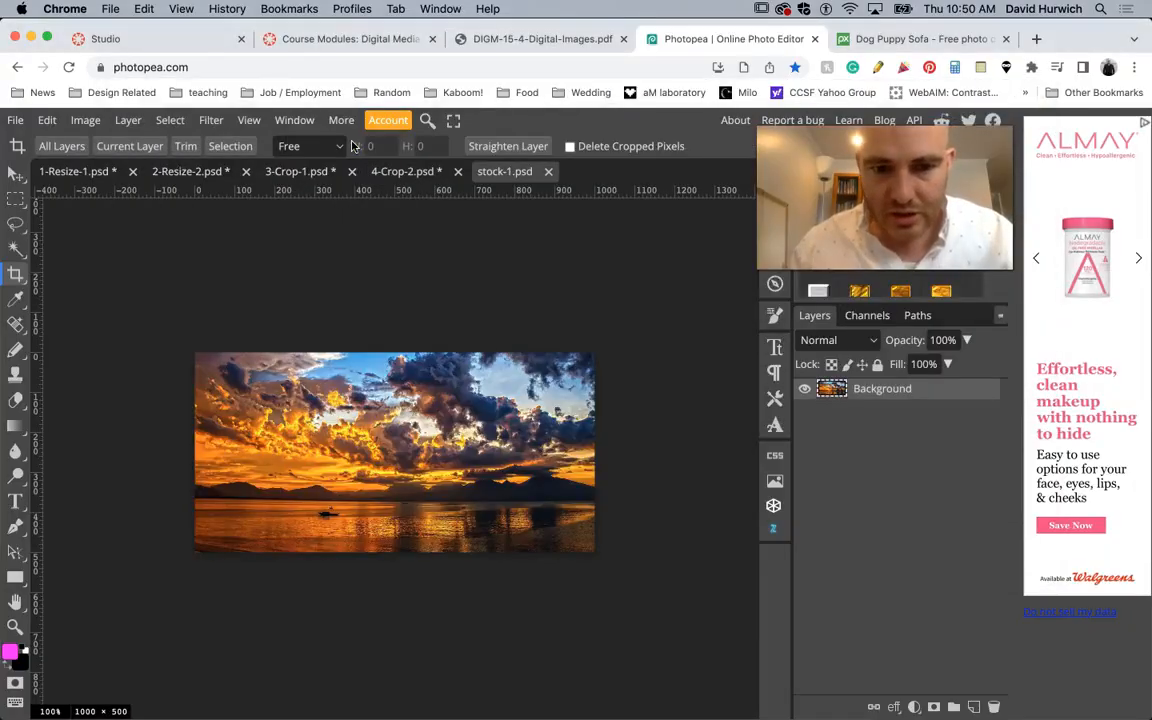
- Crop the stock-1 sunset image on its left, right and bottom edges, to about 879 x 488 pixels
click(15, 272)
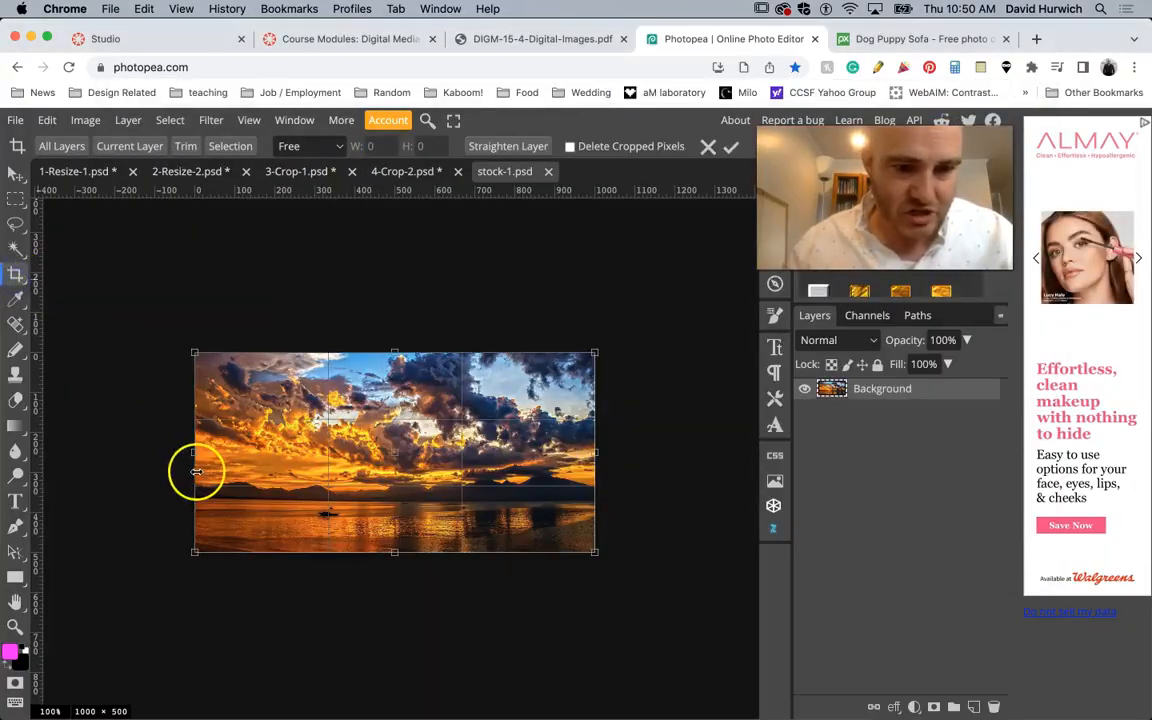
drag(197, 453, 226, 453)
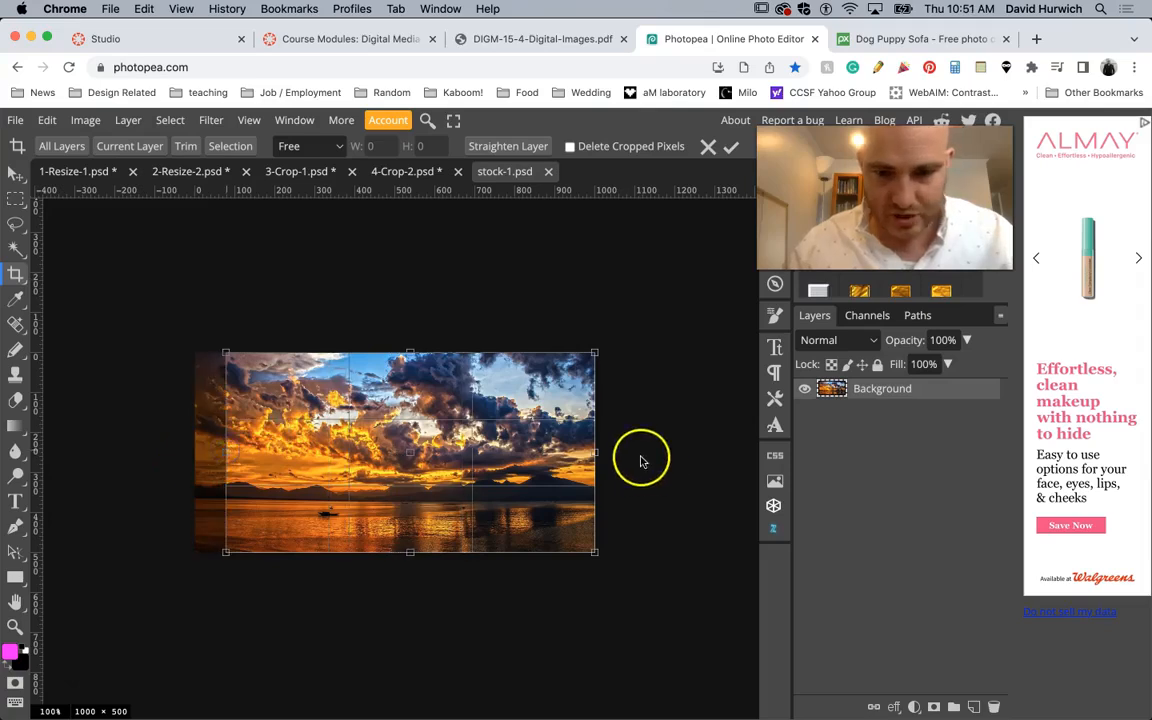
drag(596, 452, 578, 453)
drag(401, 551, 402, 548)
key(Return)
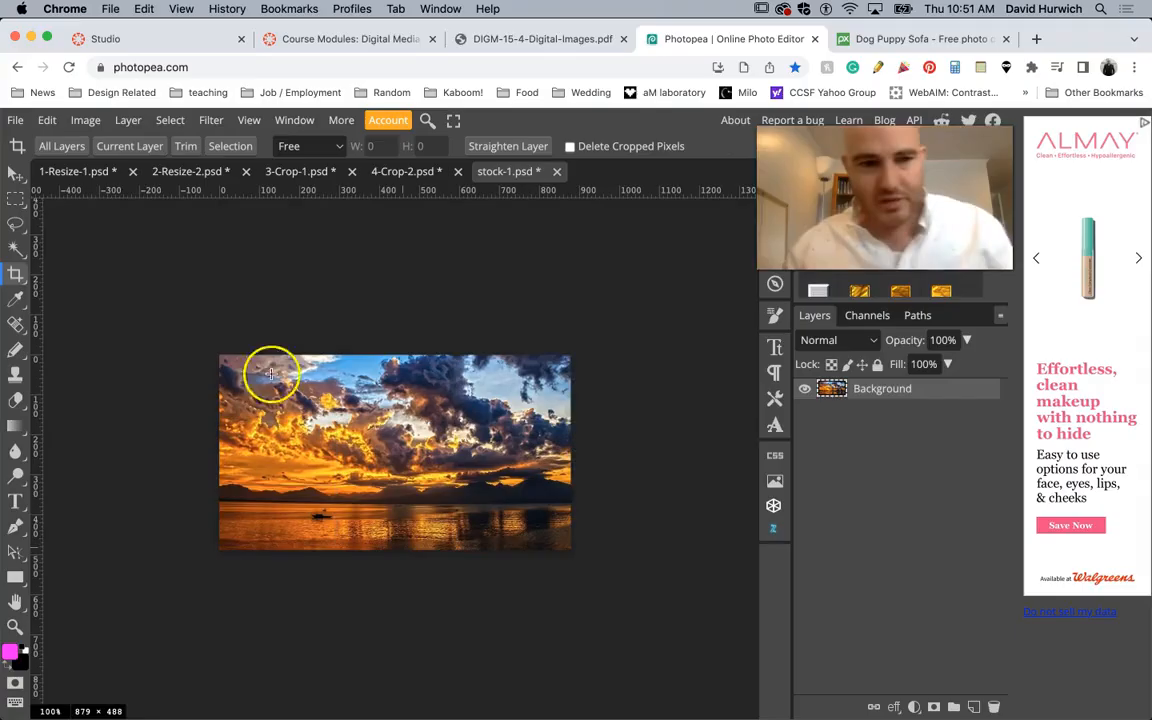
- Resize the cropped sunset image to 800 pixels wide with the proportions linked
click(85, 120)
click(136, 370)
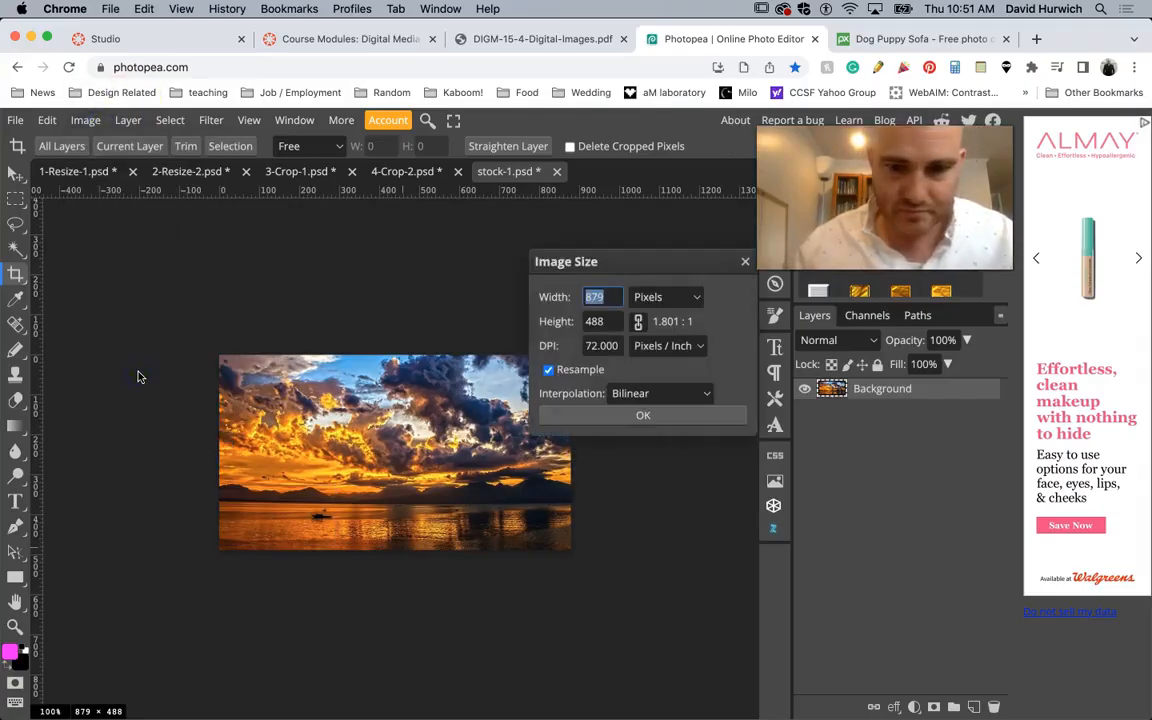
text(800)
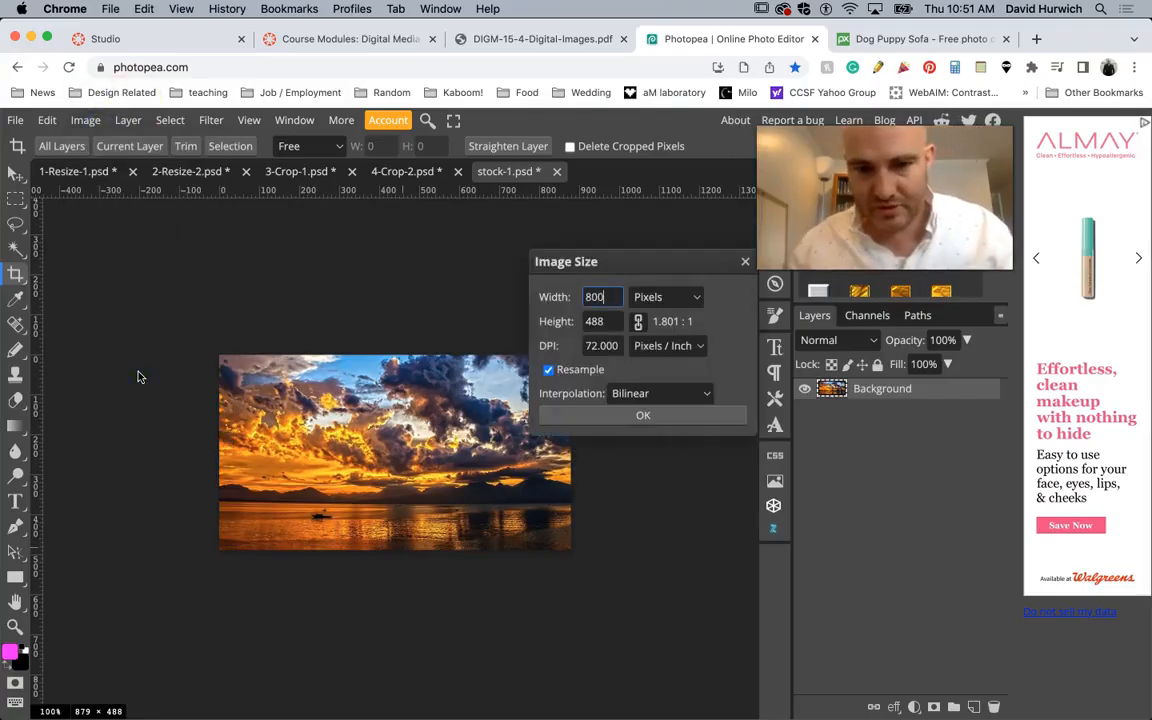
click(600, 416)
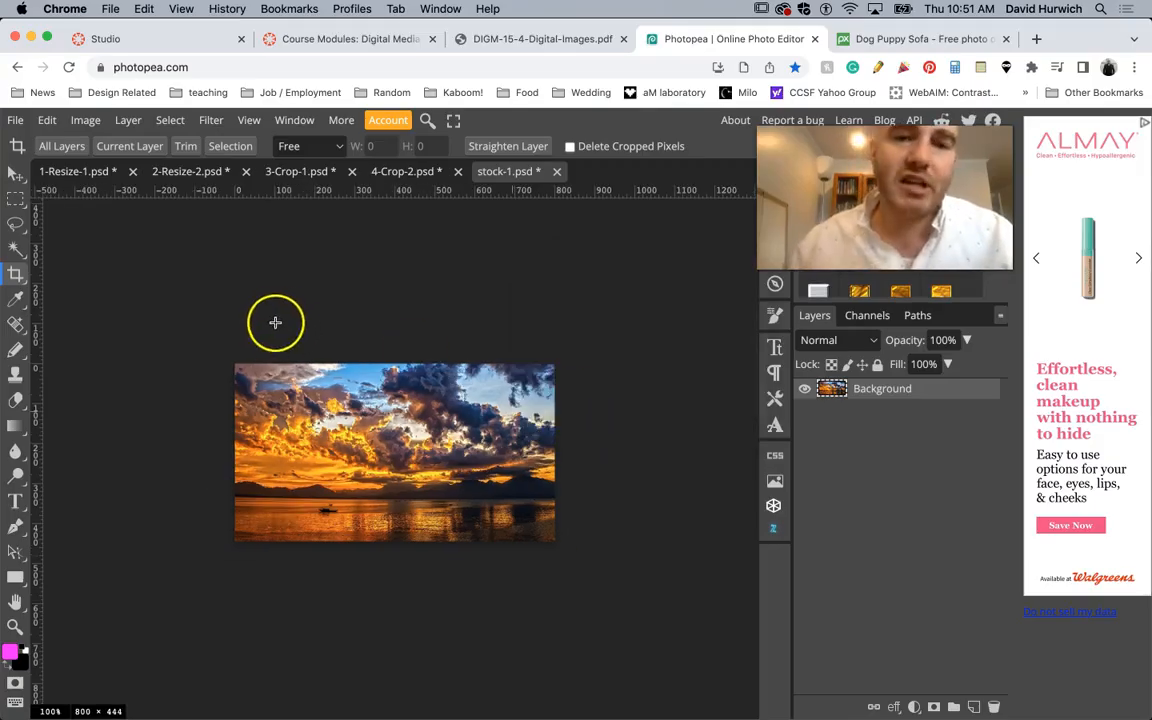
- Switch to TextEdit and add the note "PhotoPea default file format is the PSD: photoshop document" below the 1200px x 500px line
click(15, 121)
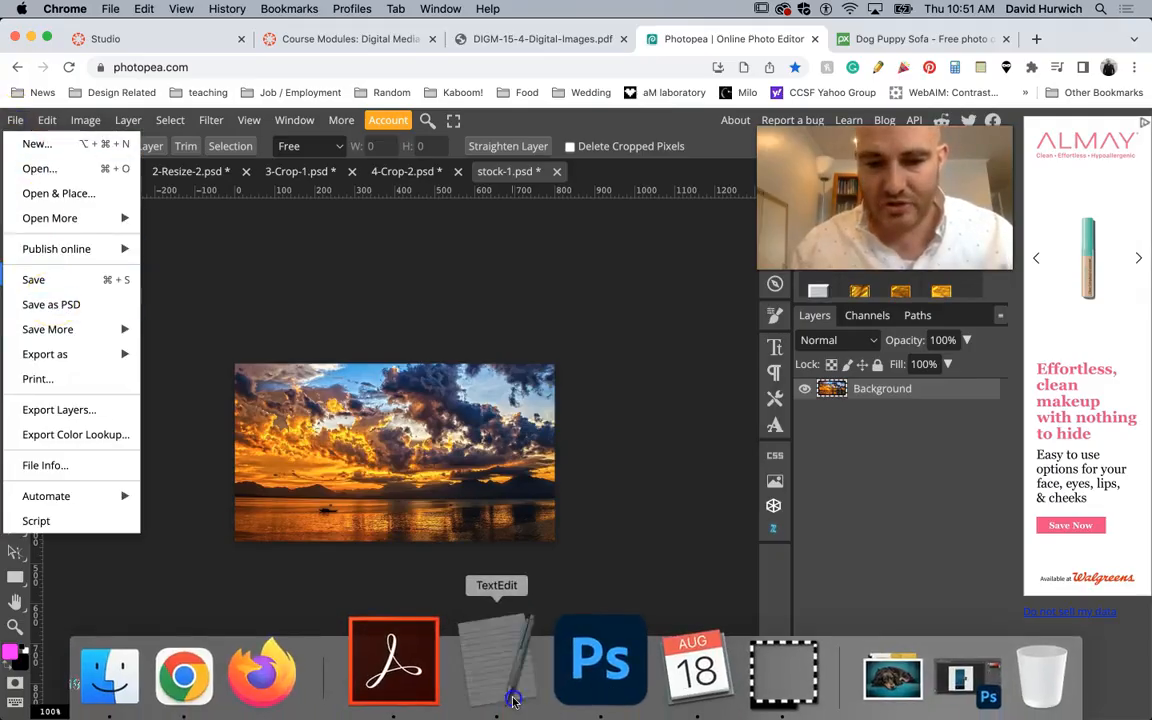
click(484, 655)
key(Return)
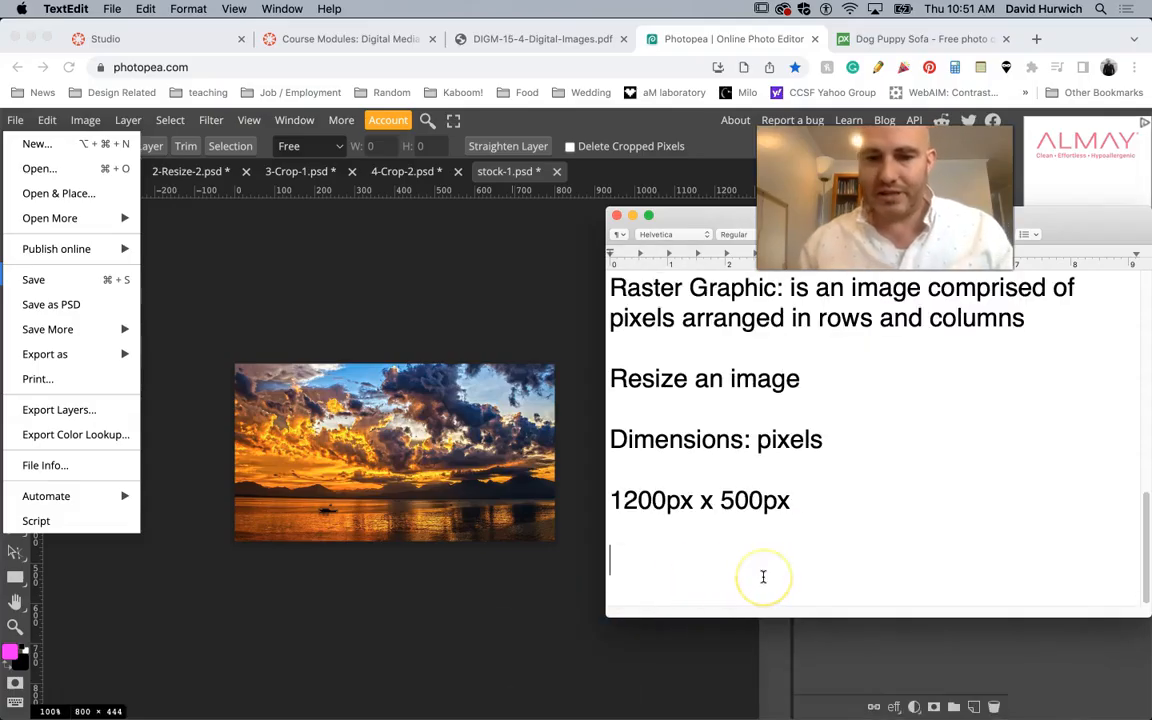
text(Photo)
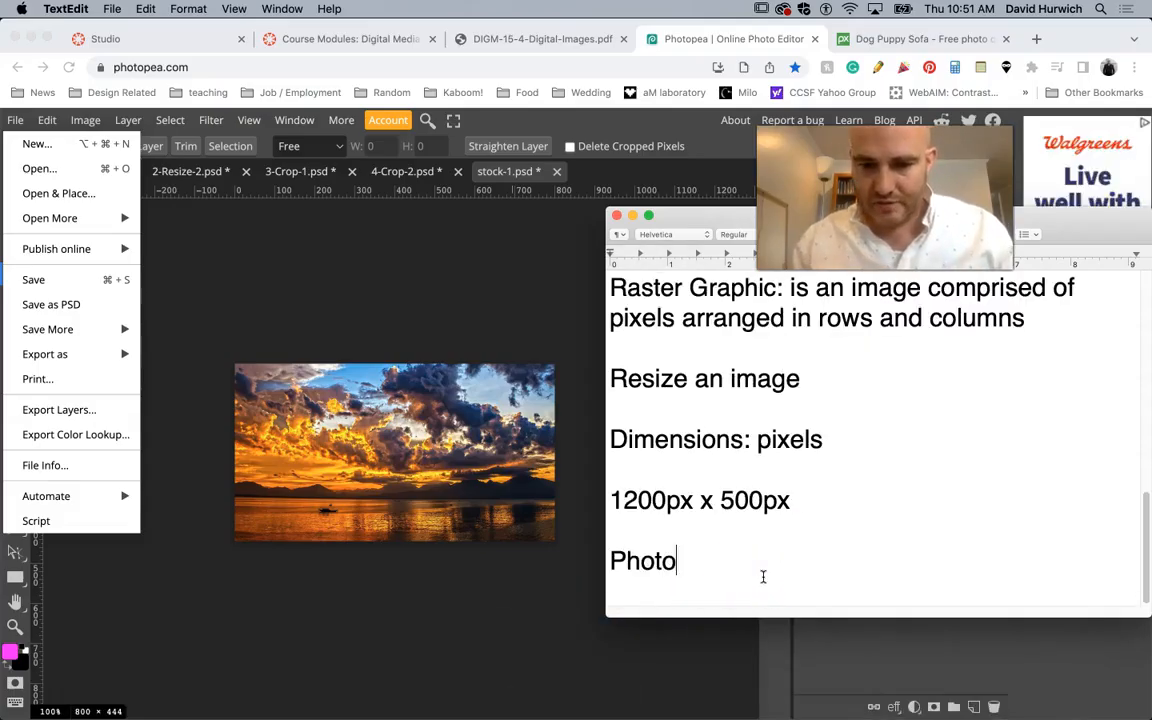
text(Pea default)
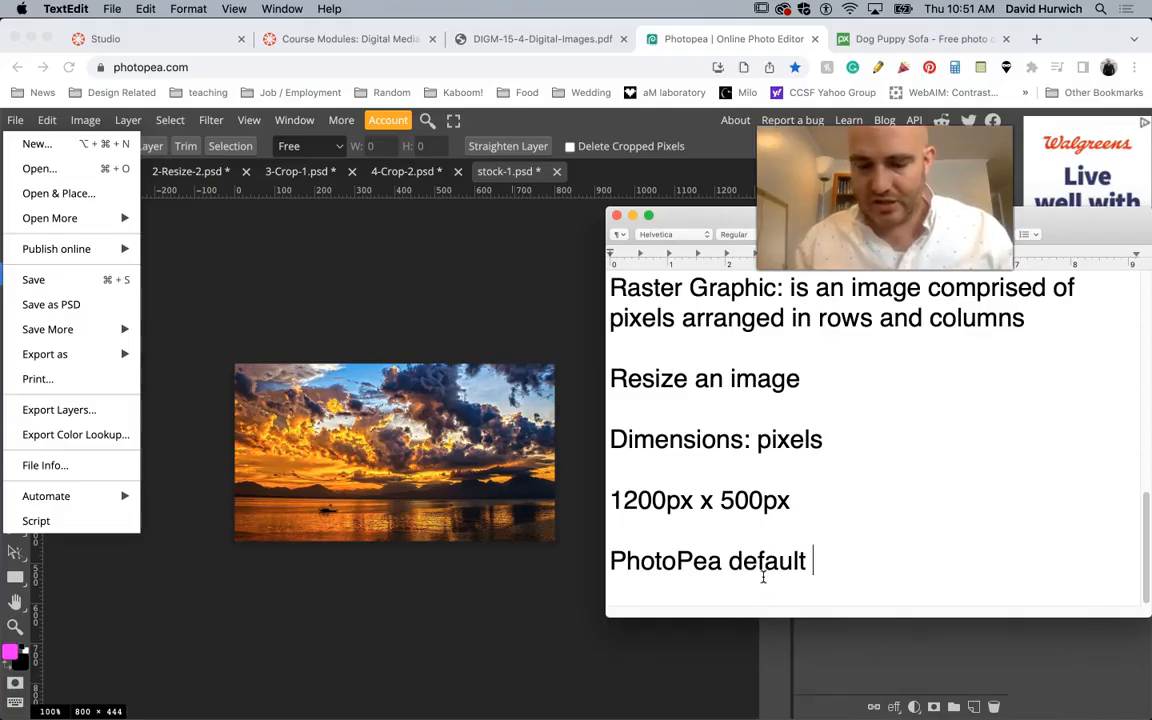
text( file format is the PSD photo)
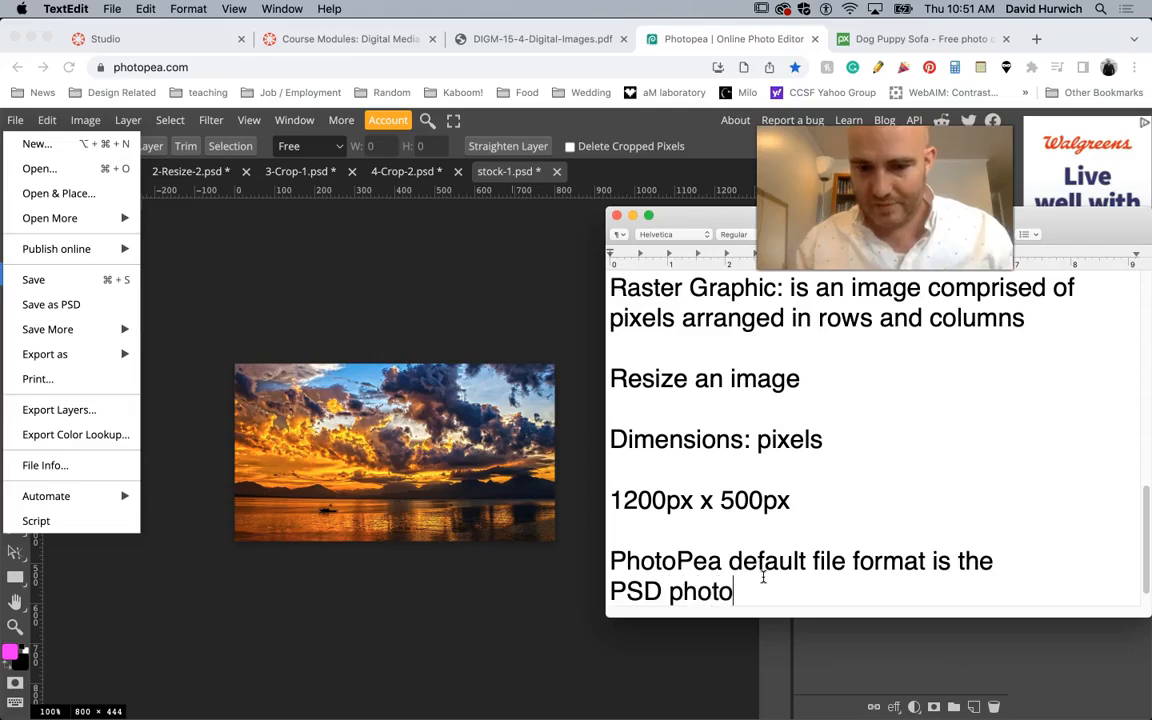
key(BackSpace)
text(shop document)
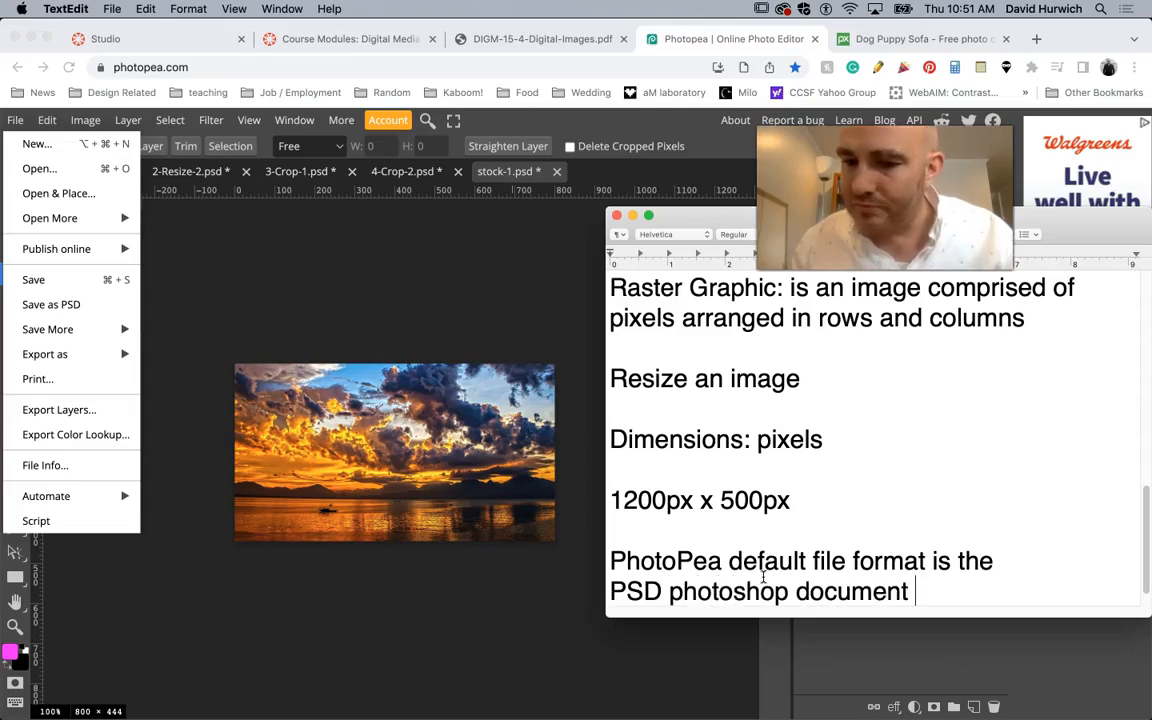
click(664, 592)
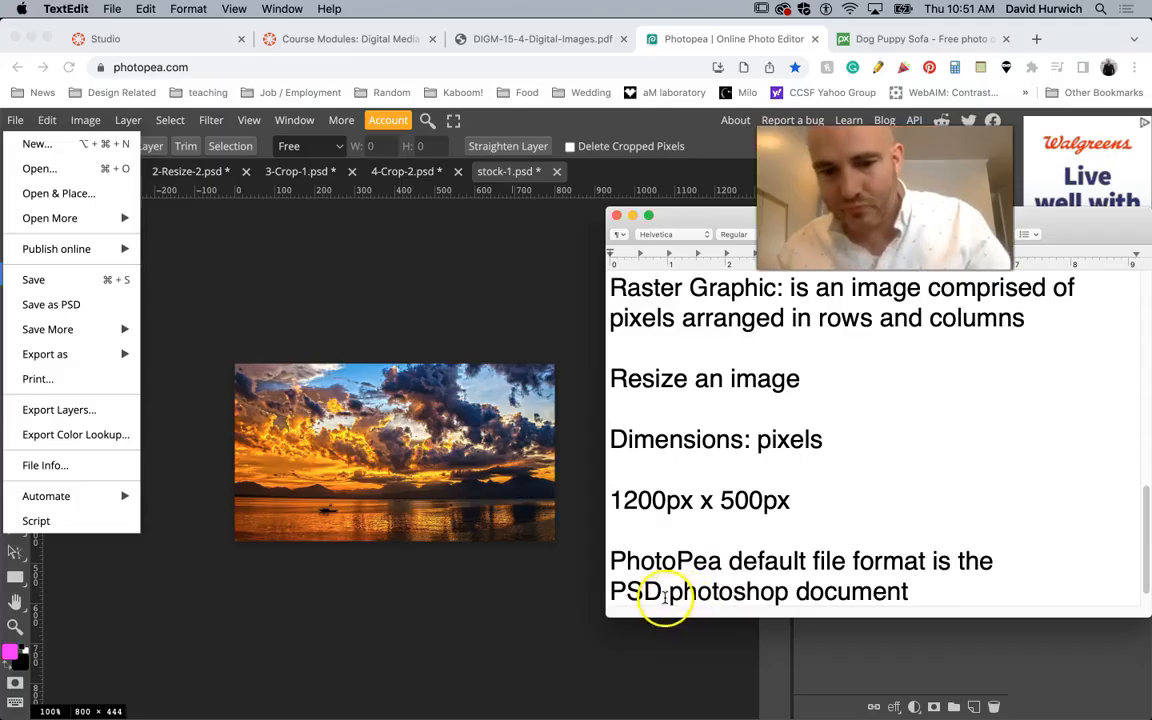
text(:)
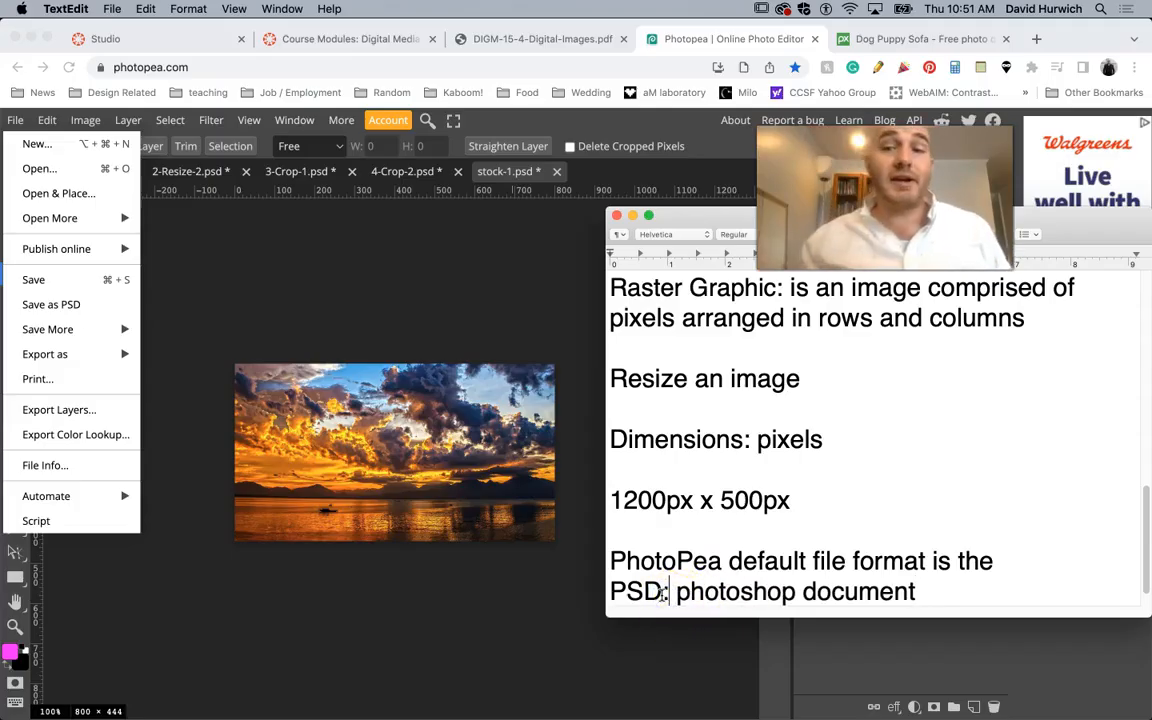
- Save the sunset image as a PSD named working-image.psd in the 1-PhotoPea folder
click(72, 302)
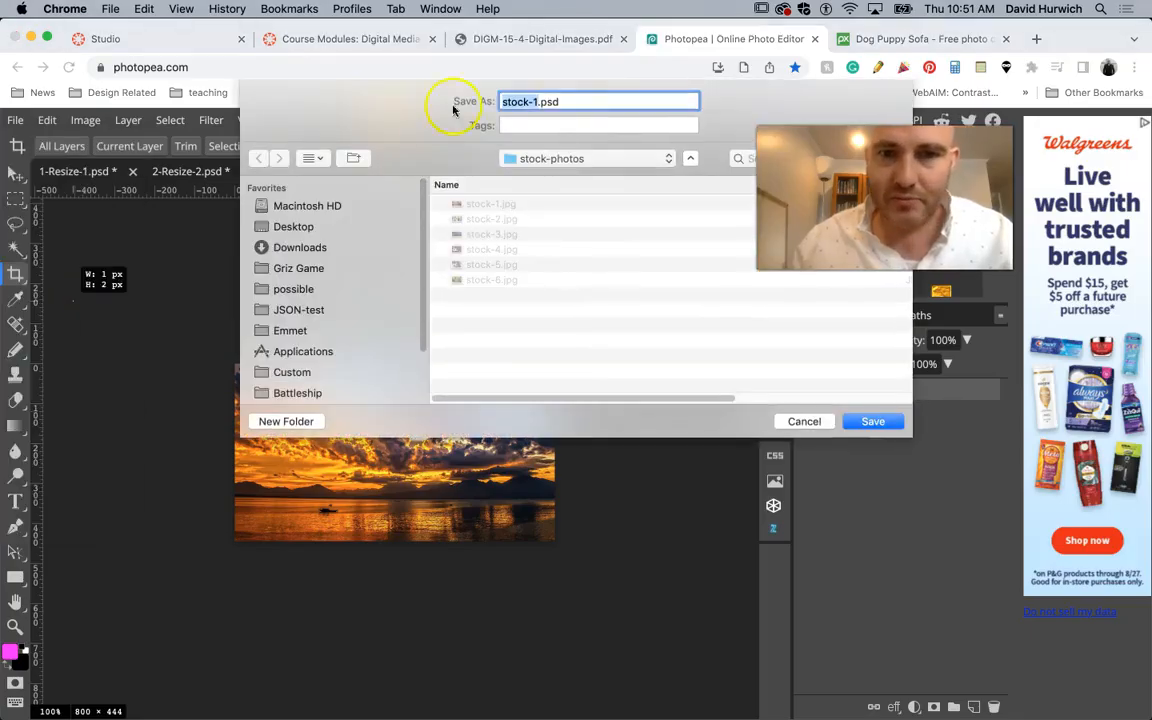
click(543, 160)
click(543, 176)
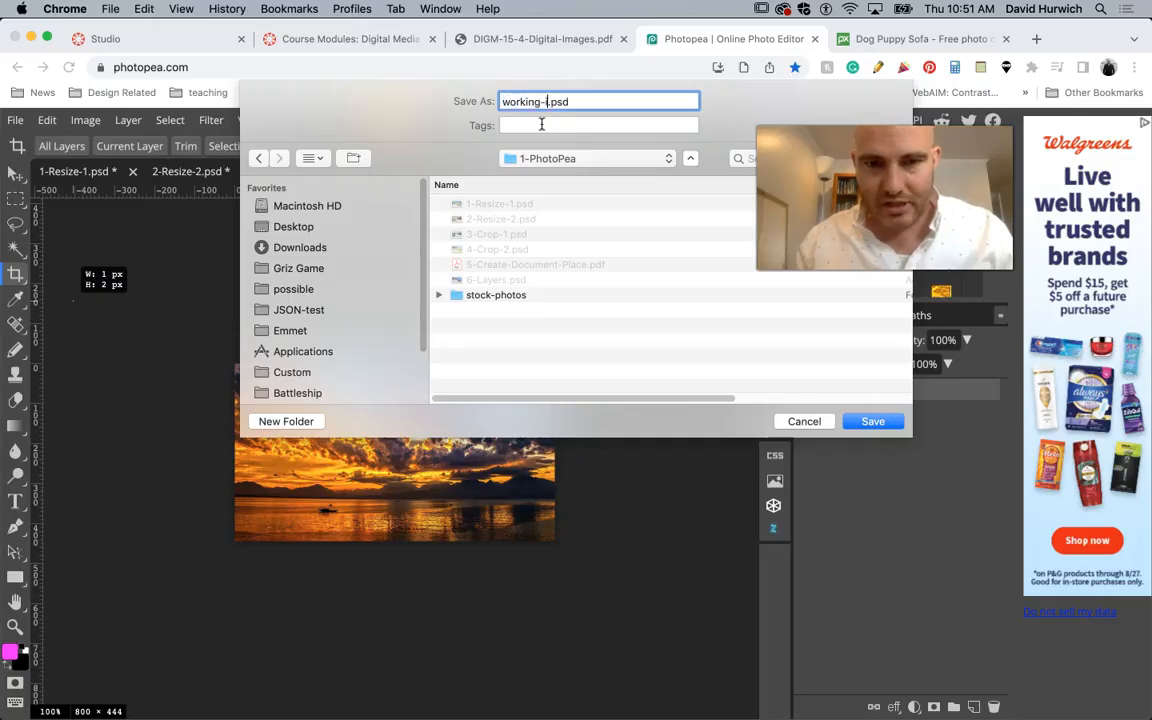
click(868, 421)
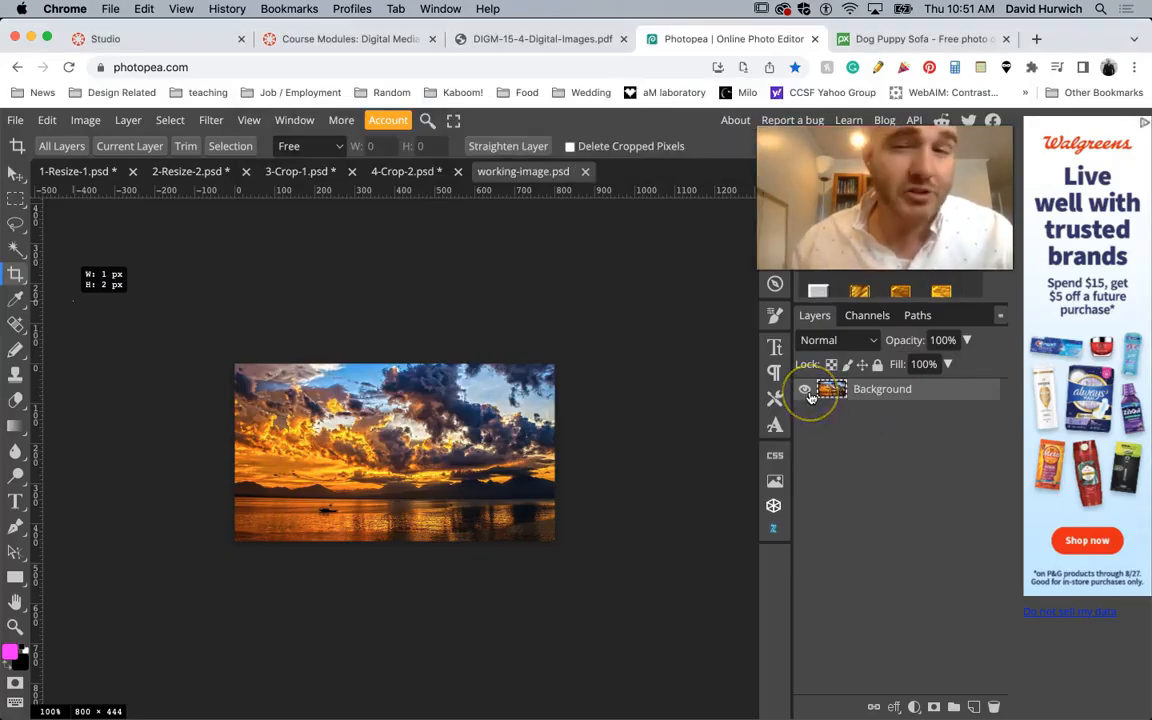
- Leave the Crop tool and switch to the Move tool in working-image.psd
drag(73, 297, 62, 226)
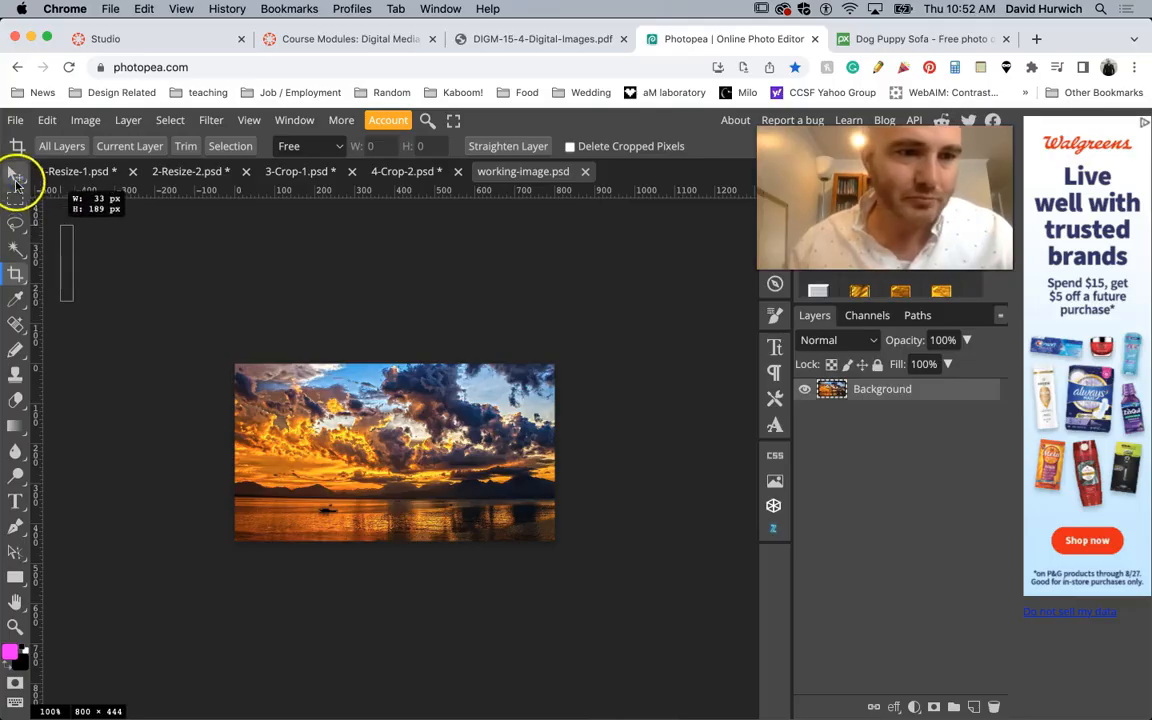
click(16, 174)
click(246, 405)
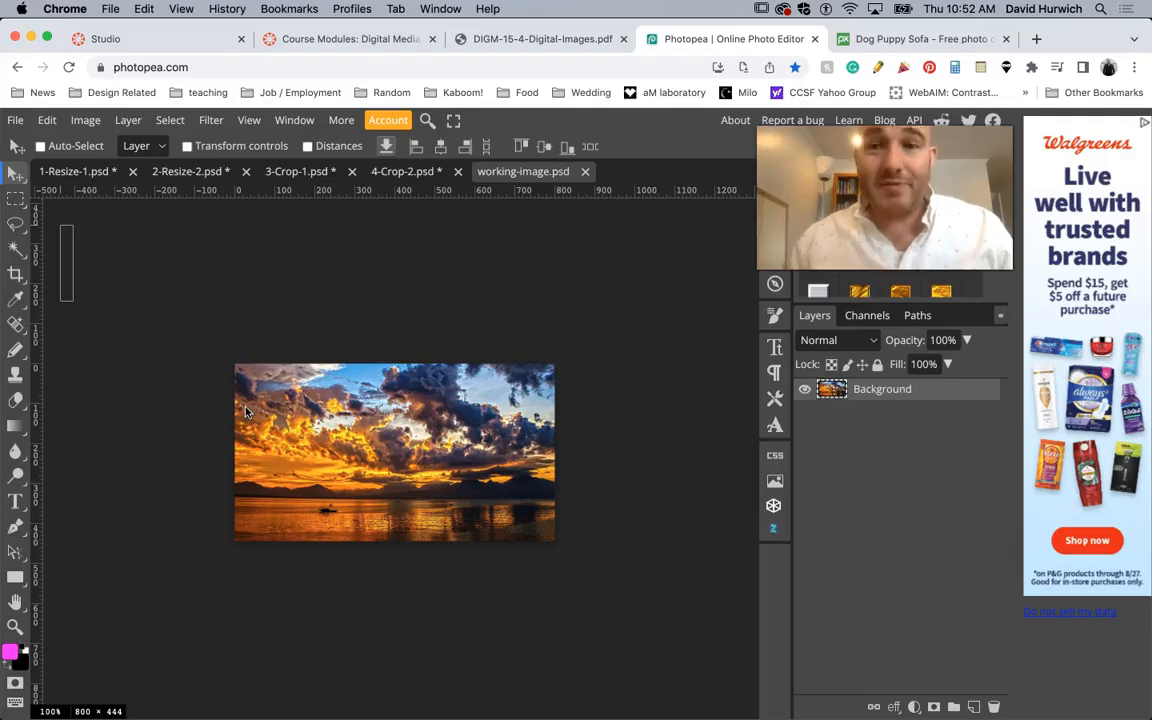
- Bring the TextEdit notes back to the front and move their window over the sunset image
mouse_move(472, 712)
click(508, 665)
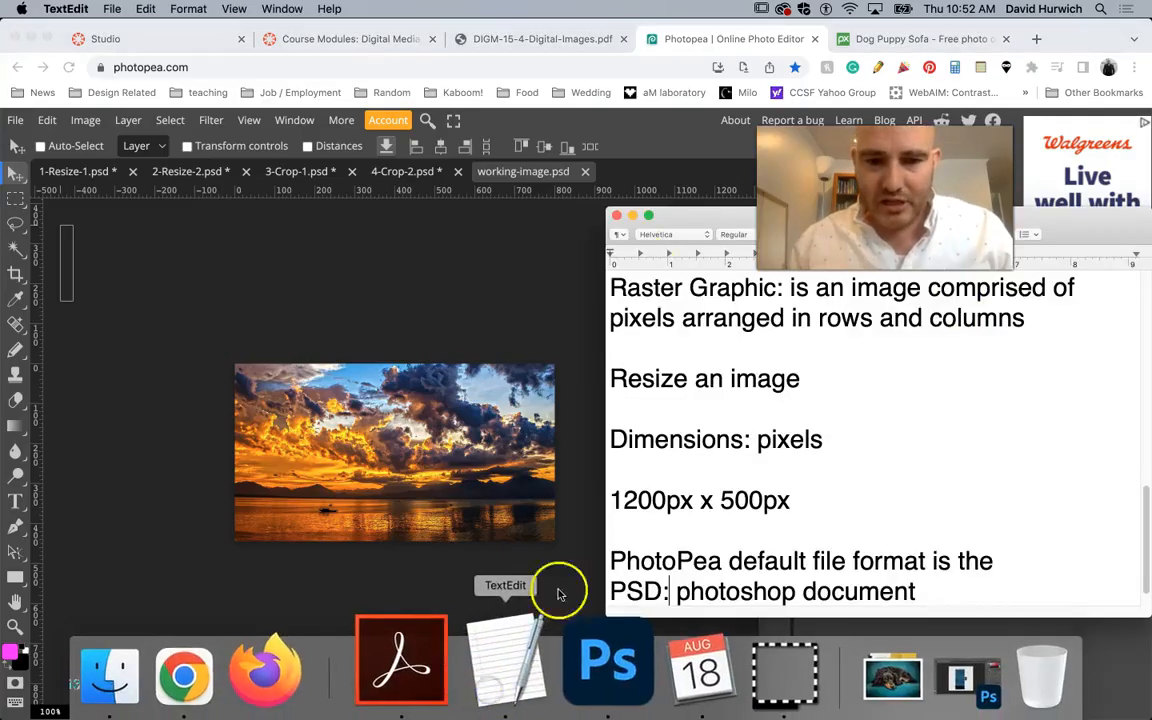
drag(674, 213, 430, 145)
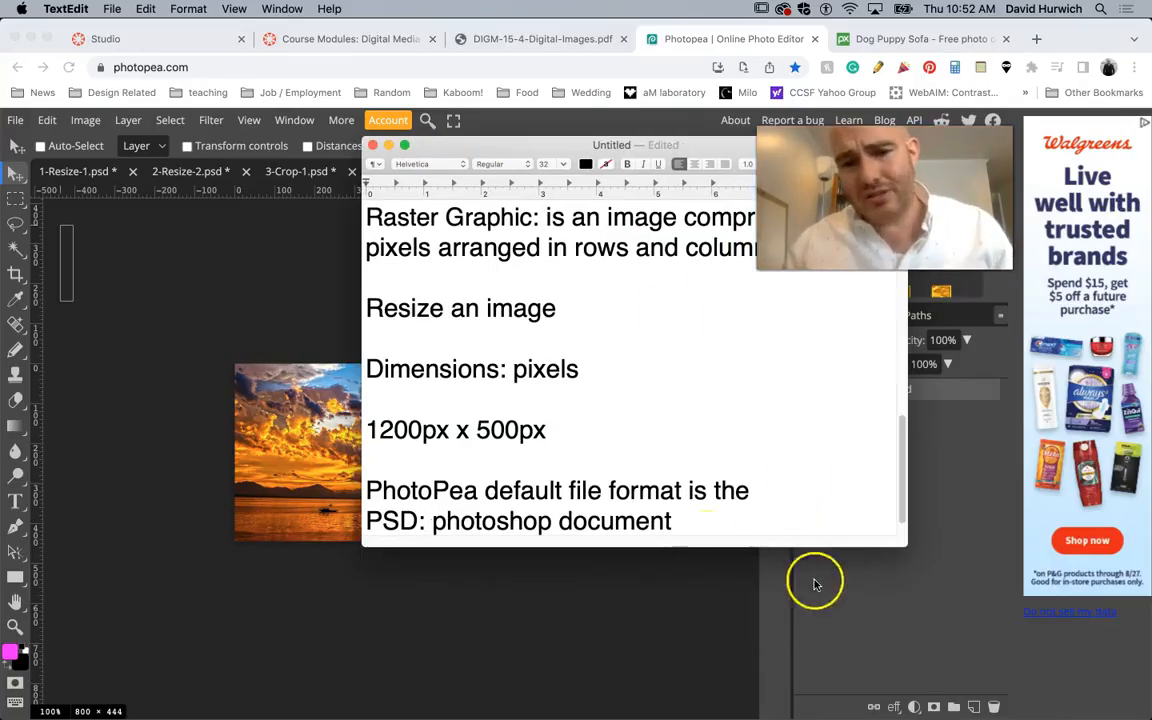
- Add the heading "Raster image formats for web design" below the PSD note in the TextEdit document
click(710, 521)
key(Return)
key(Return)
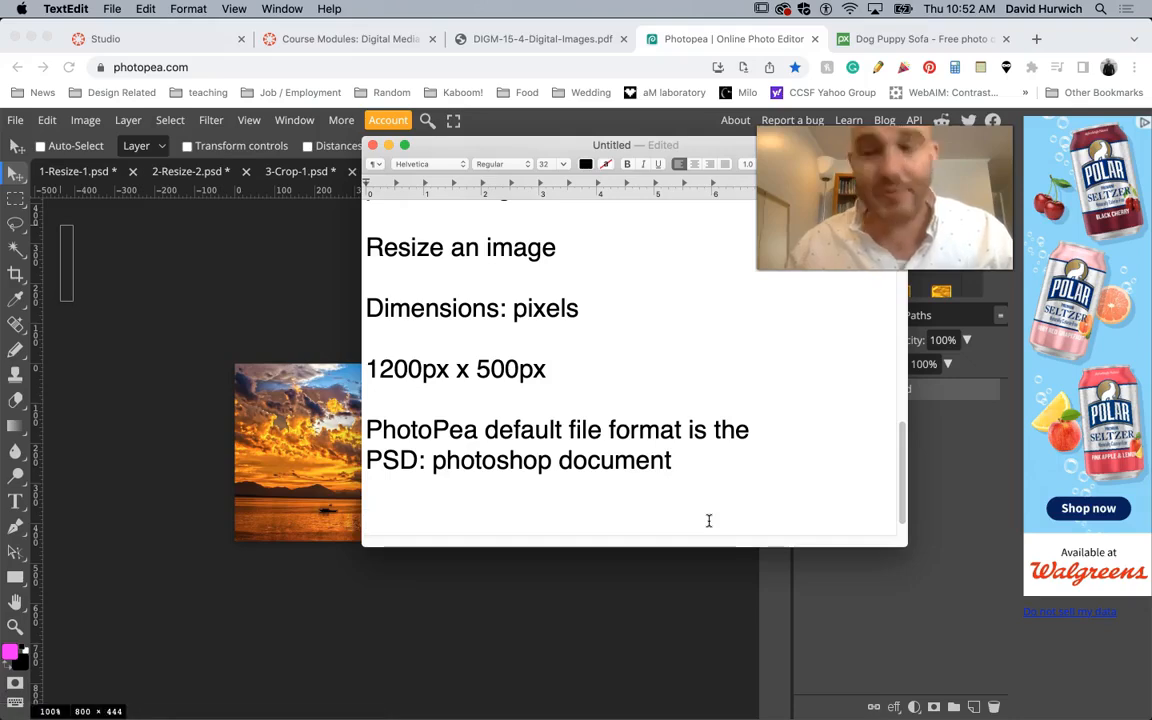
text(Raster image for)
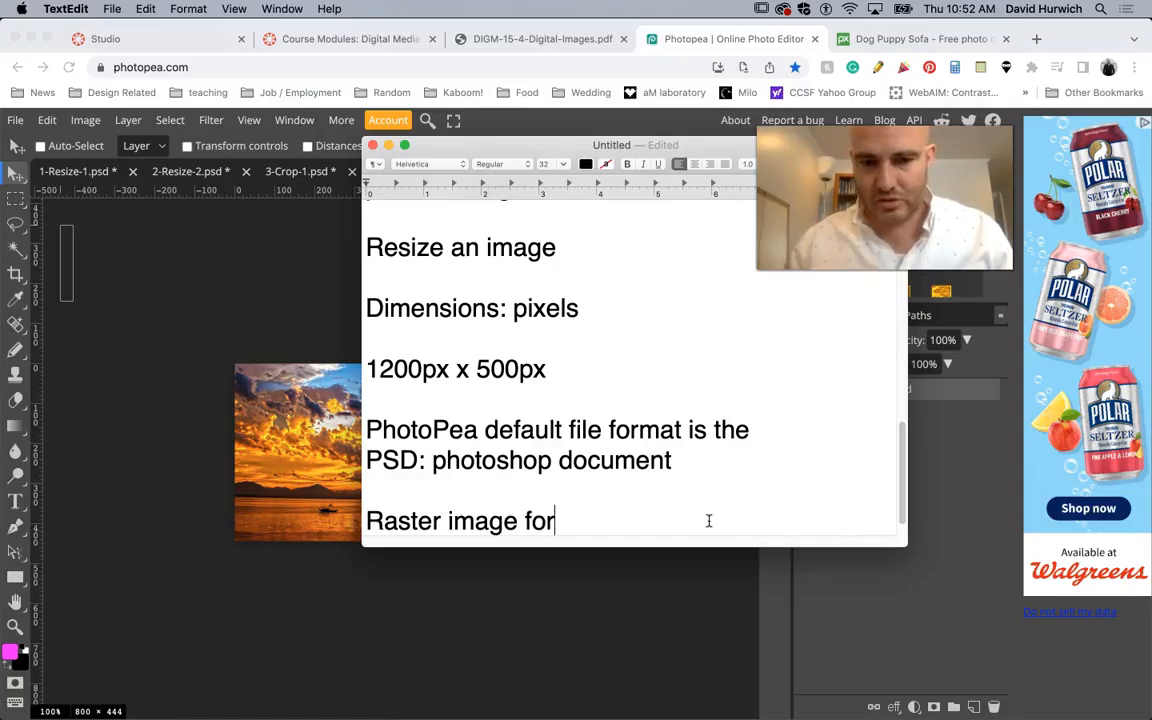
text(mats for web des)
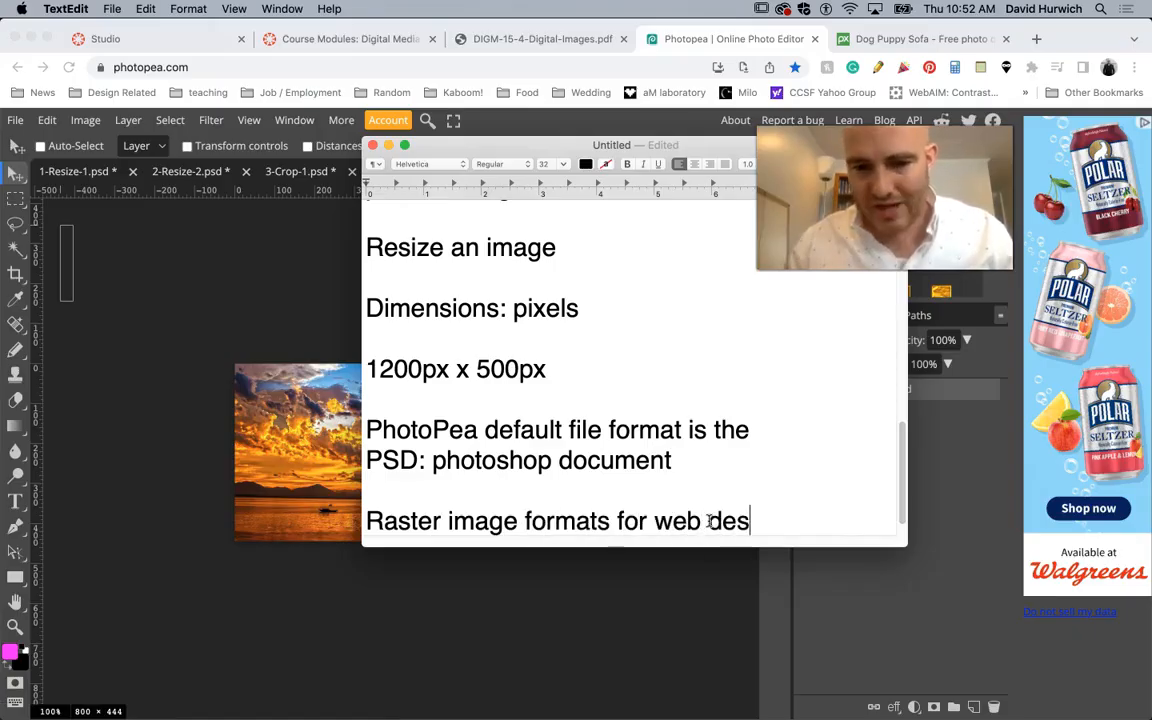
key(BackSpace)
key(BackSpace)
key(BackSpace)
text(sign)
key(Return)
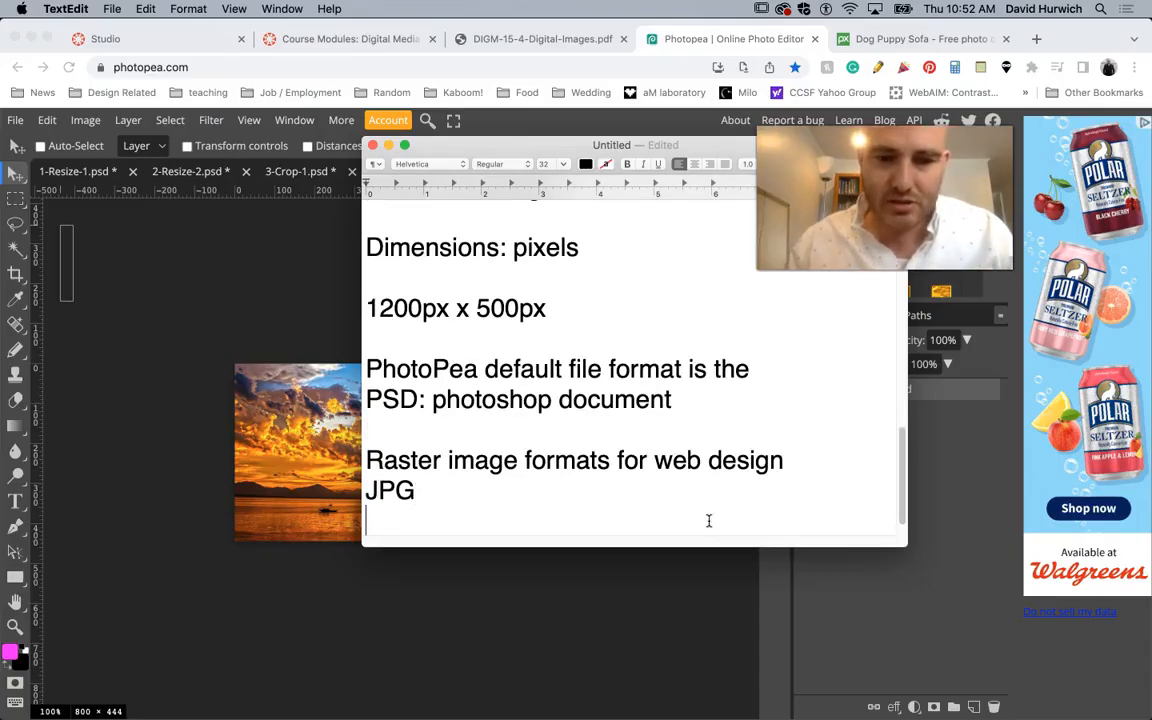
- List JPG, PNG and GIF on separate lines under the raster image formats heading
text(JPG)
key(Return)
text(PNG)
key(Return)
text(GIF)
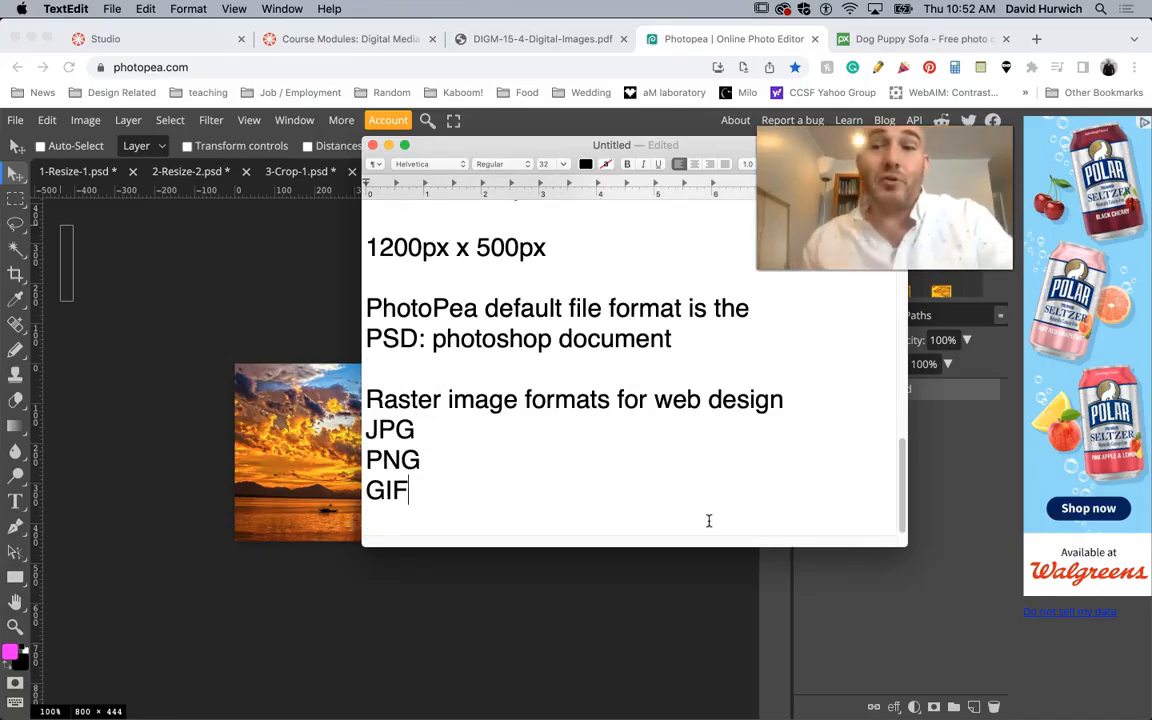
- Switch back to Photopea in Chrome and open the JPG export settings for working-image.psd
click(152, 400)
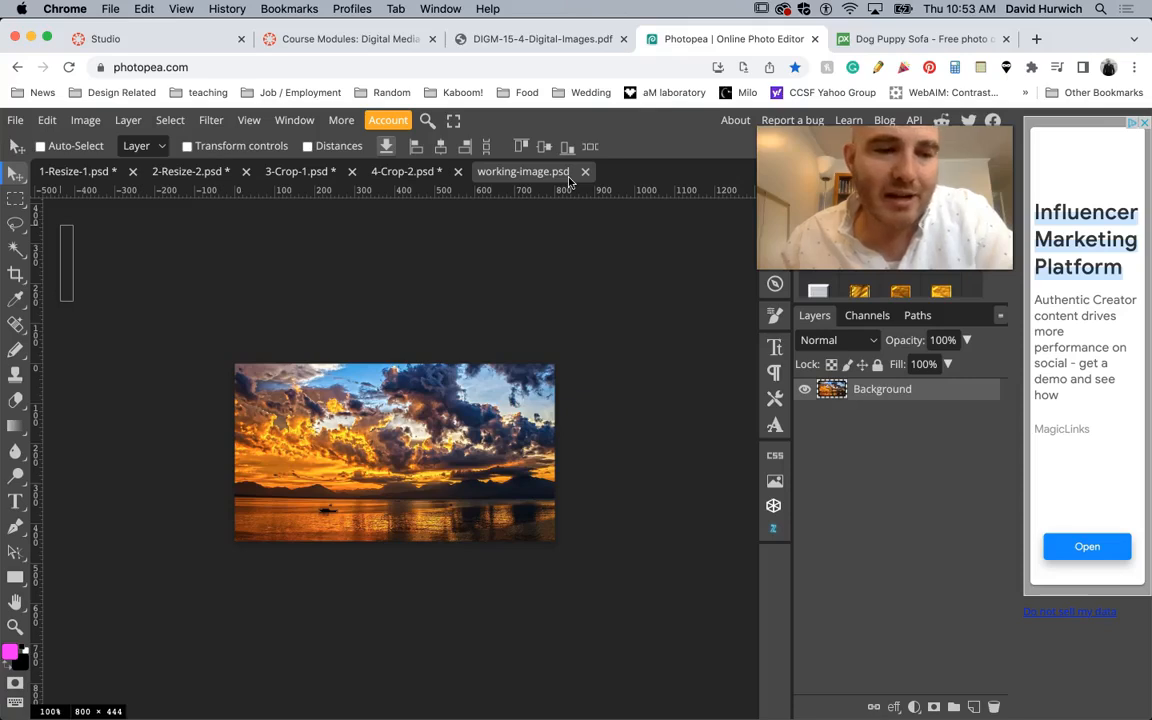
click(16, 121)
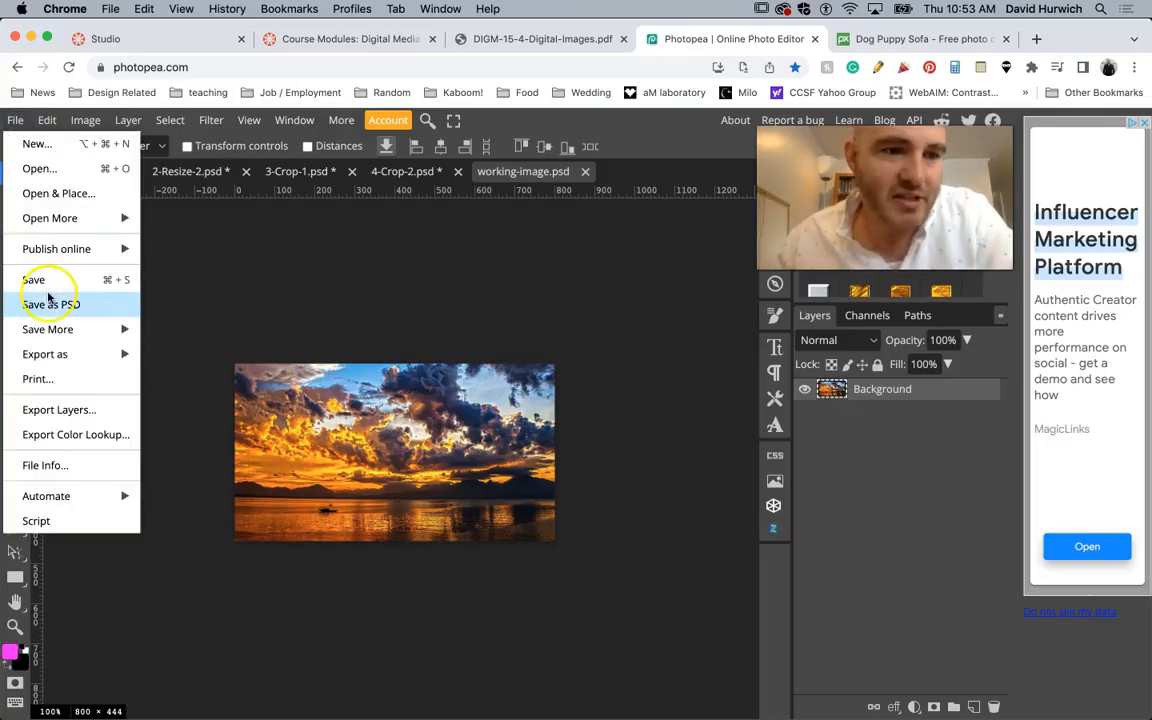
mouse_move(65, 329)
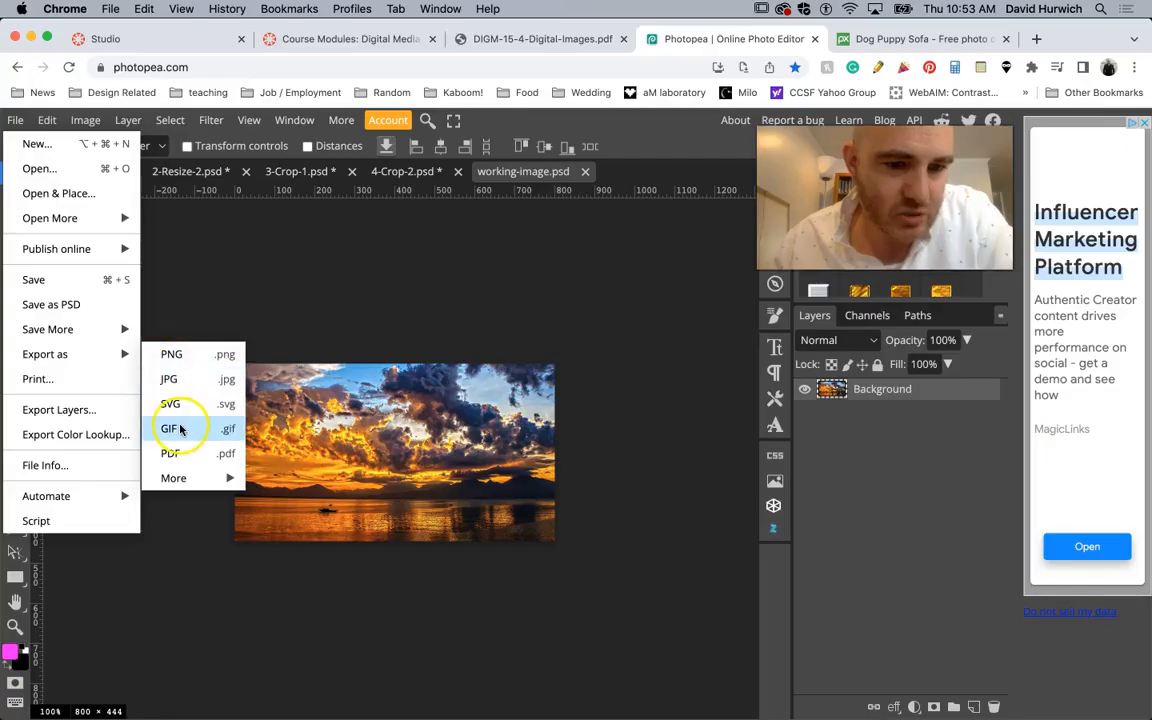
click(178, 360)
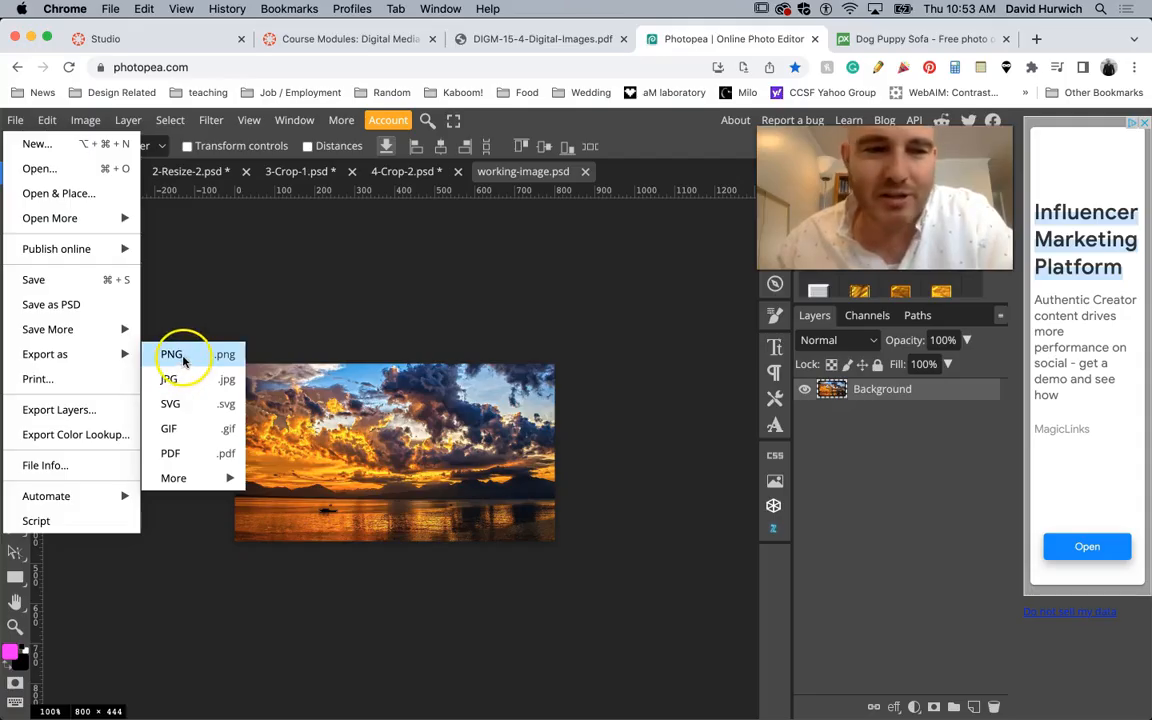
click(179, 380)
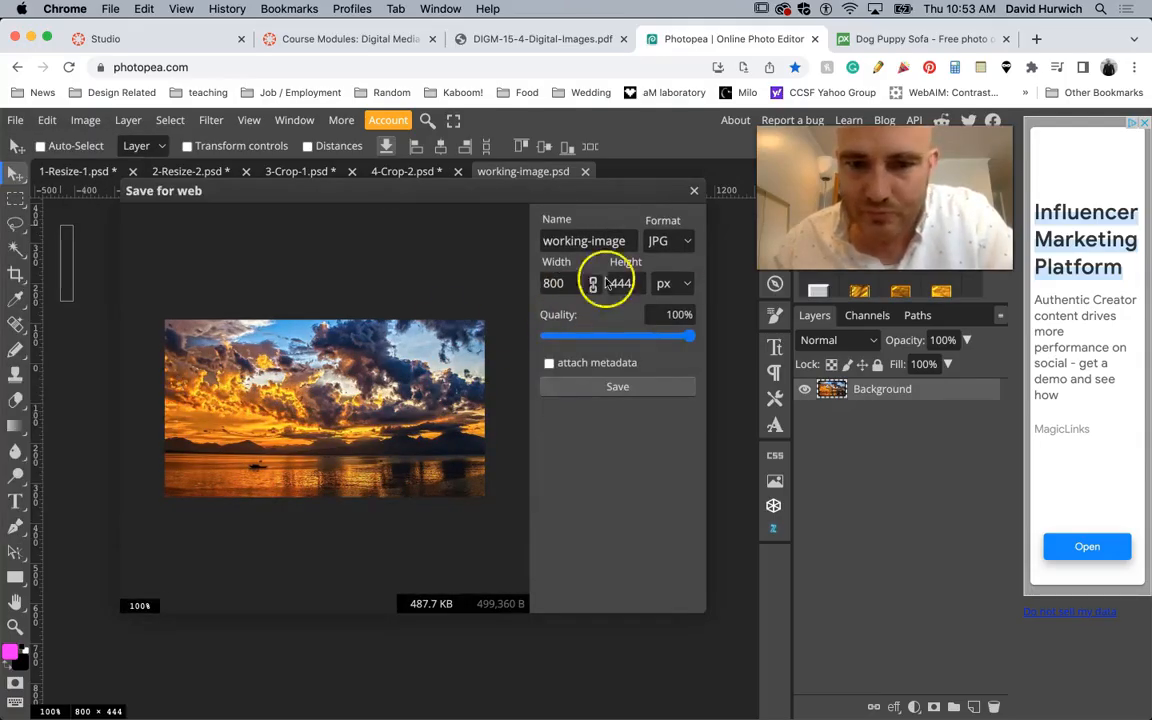
- Name the export Image-For-Web, keep JPG as its format, and save the file
click(620, 240)
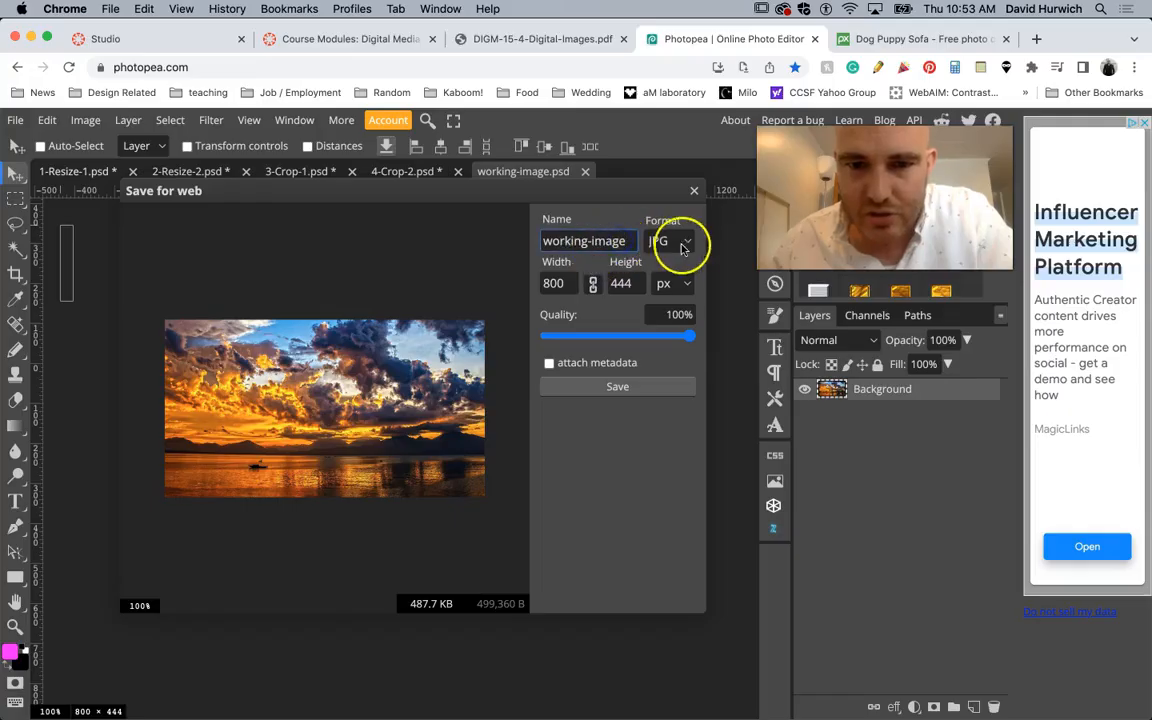
triple_click(583, 239)
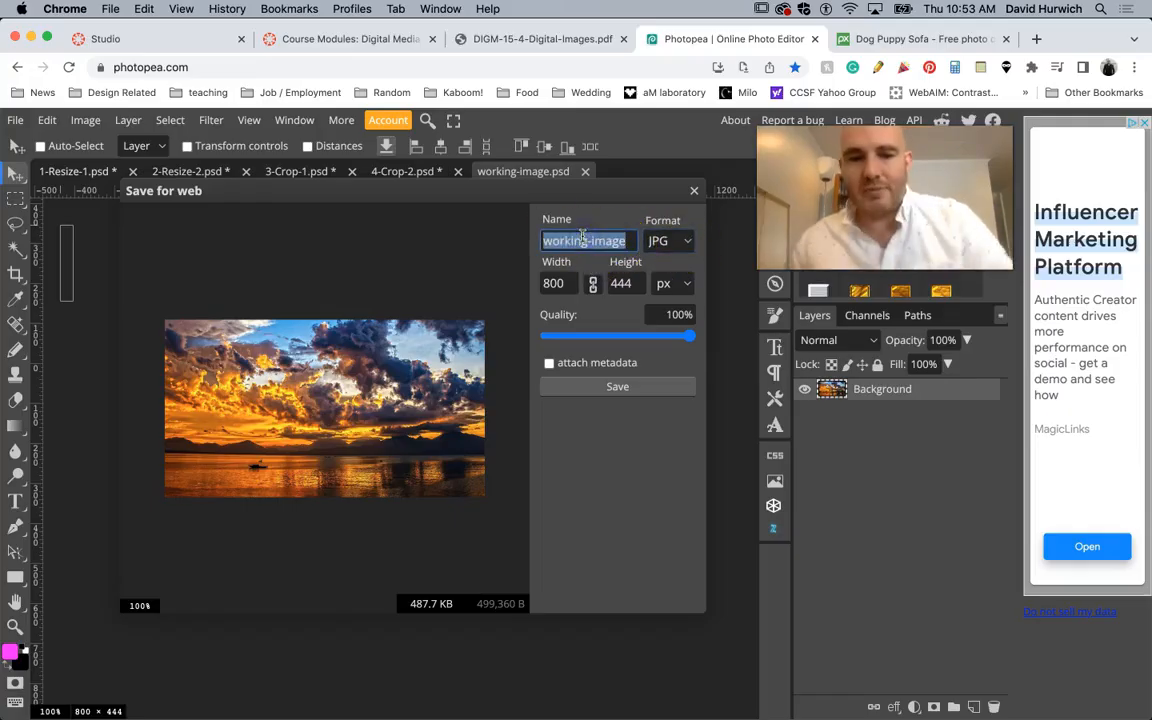
key(BackSpace)
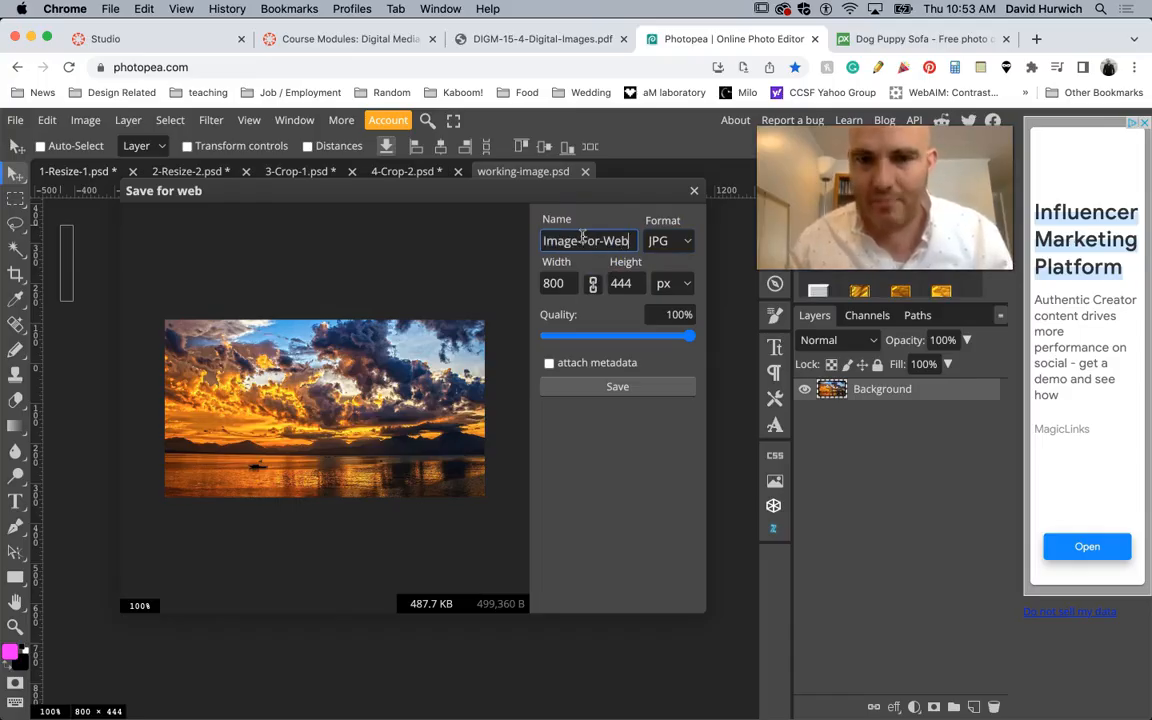
click(689, 240)
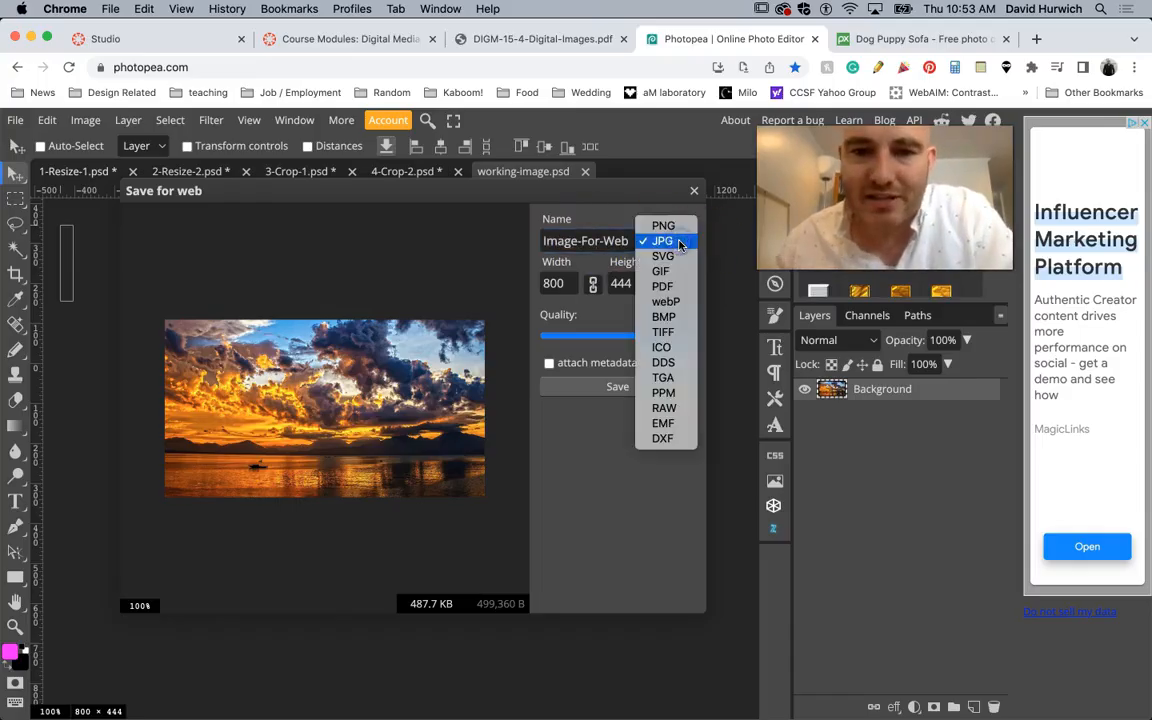
click(672, 243)
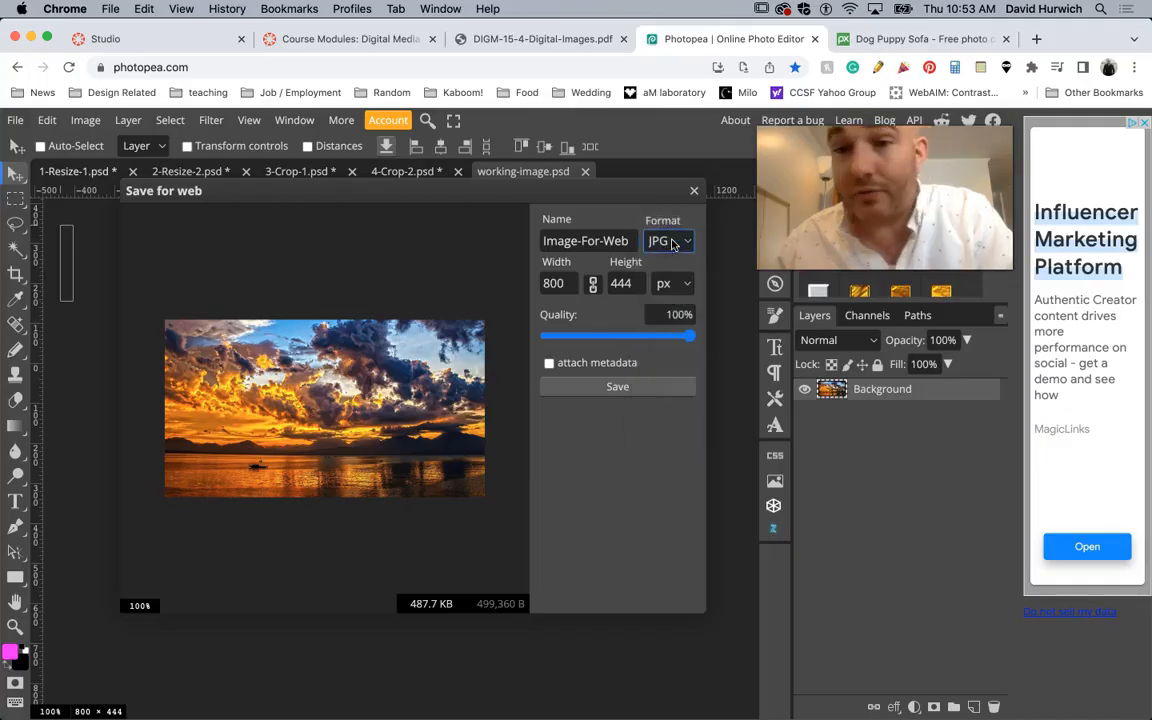
click(673, 243)
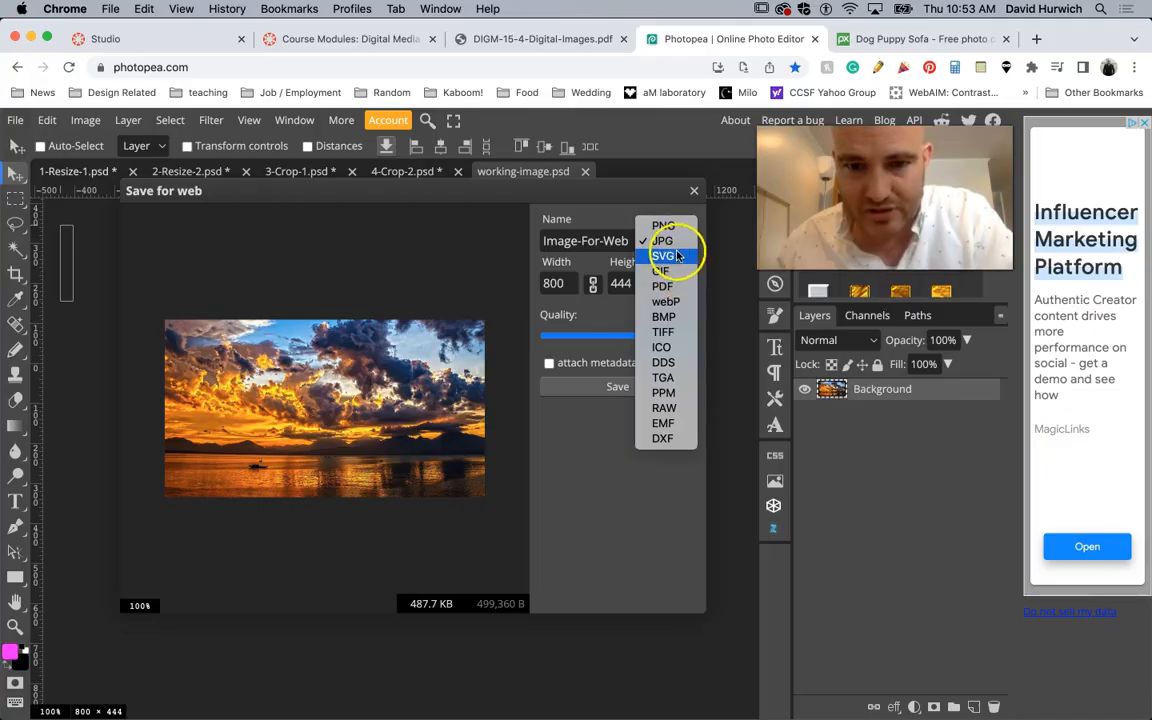
click(665, 243)
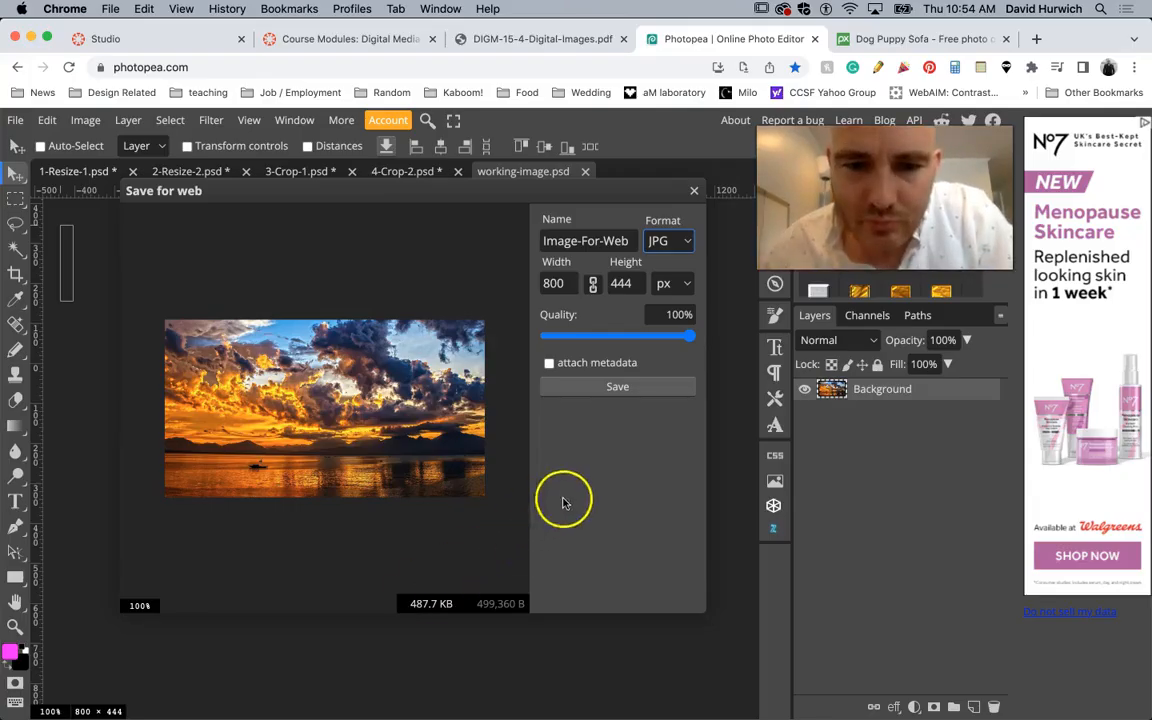
click(637, 390)
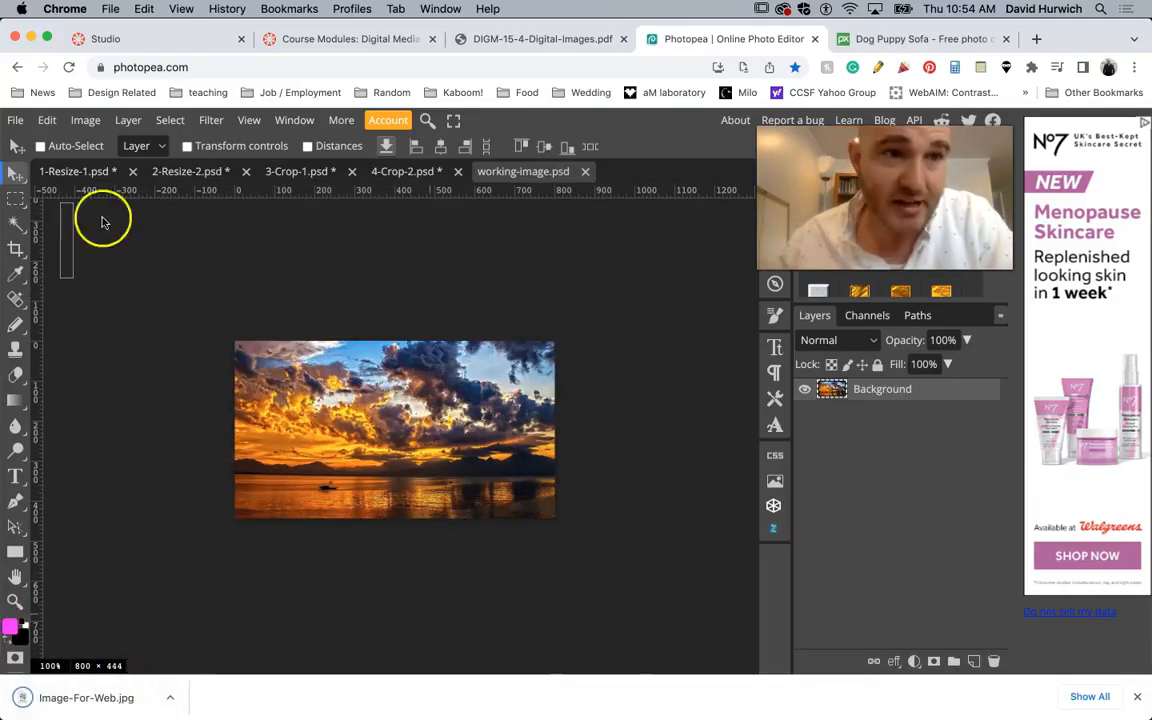
- Minimize Chrome, open the DIGM15-4-PhotoPea-Figma folder in Finder and expand its 1-PhotoPea folder
click(31, 38)
double_click(55, 106)
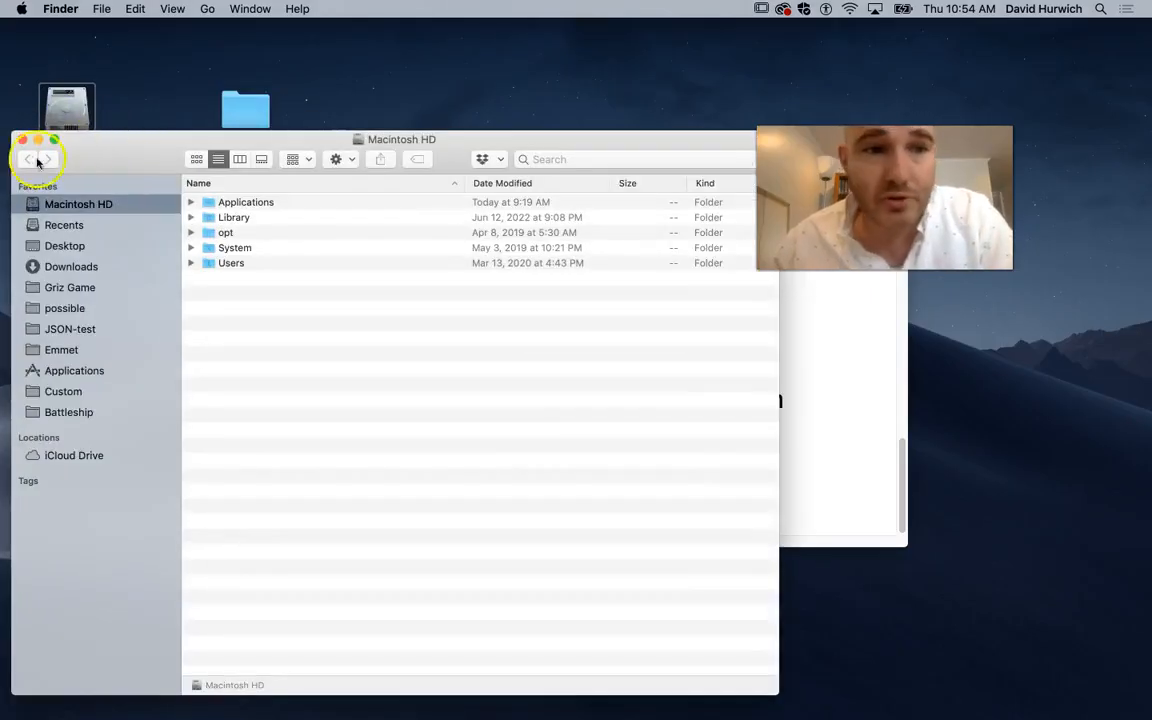
drag(37, 162, 524, 200)
double_click(189, 249)
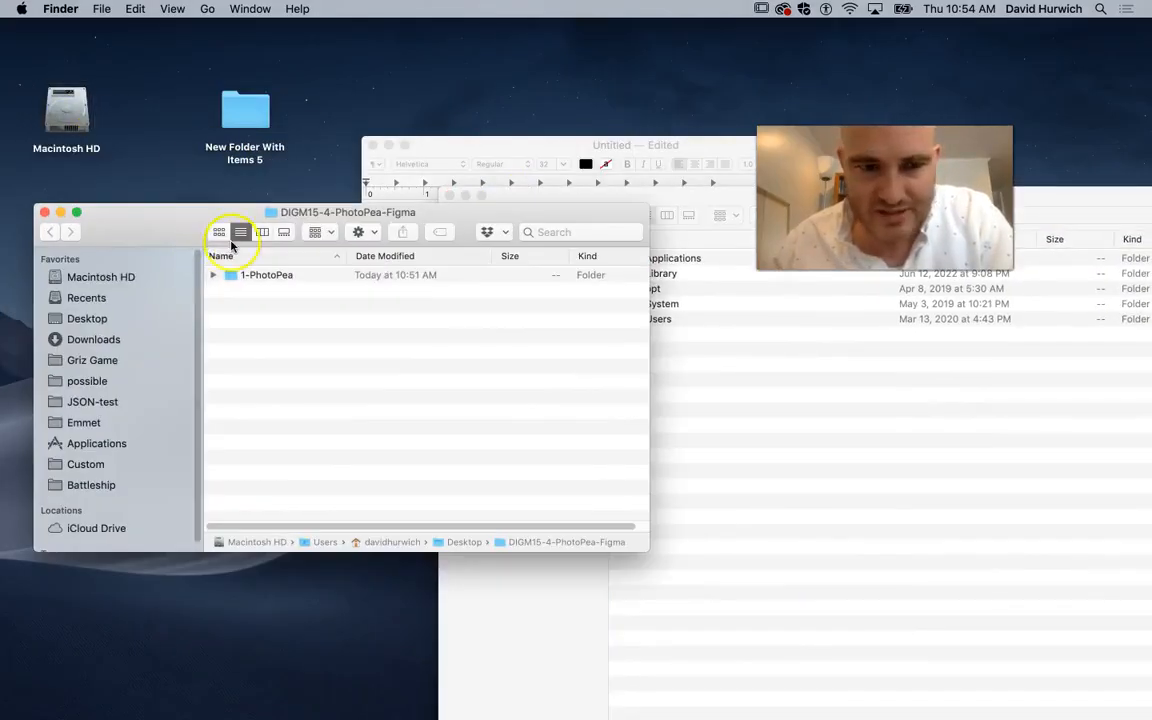
click(212, 274)
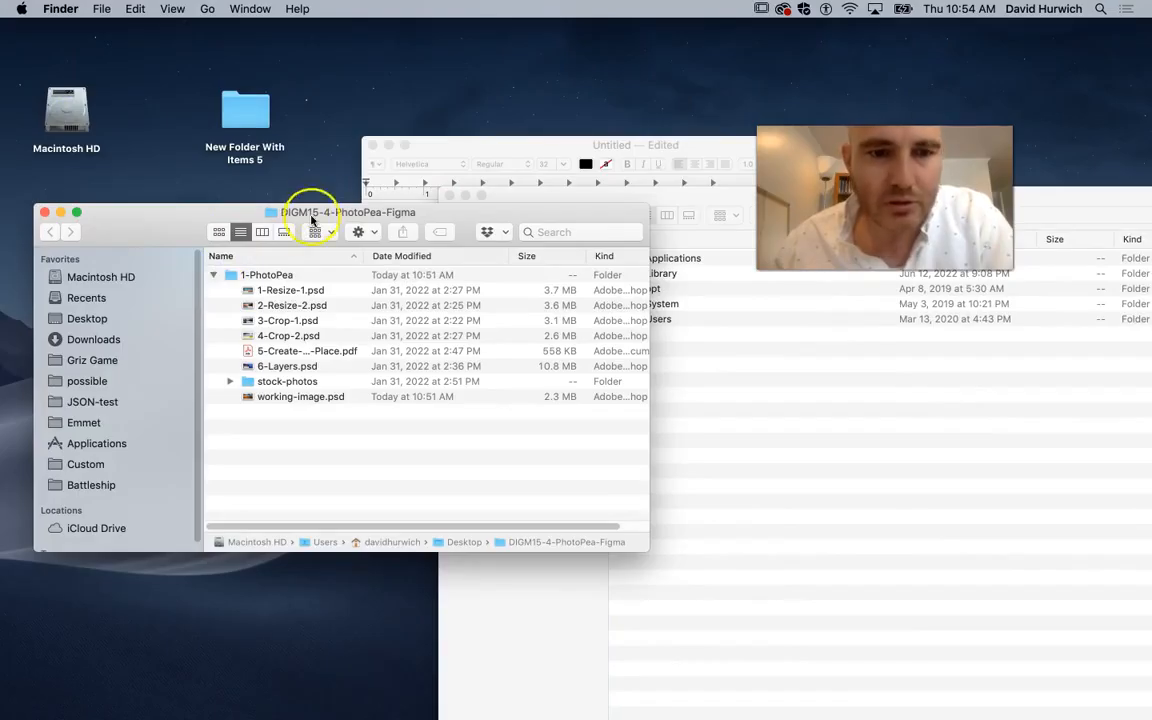
- Move Image-For-Web.jpg from Downloads into the 1-PhotoPea folder
click(110, 339)
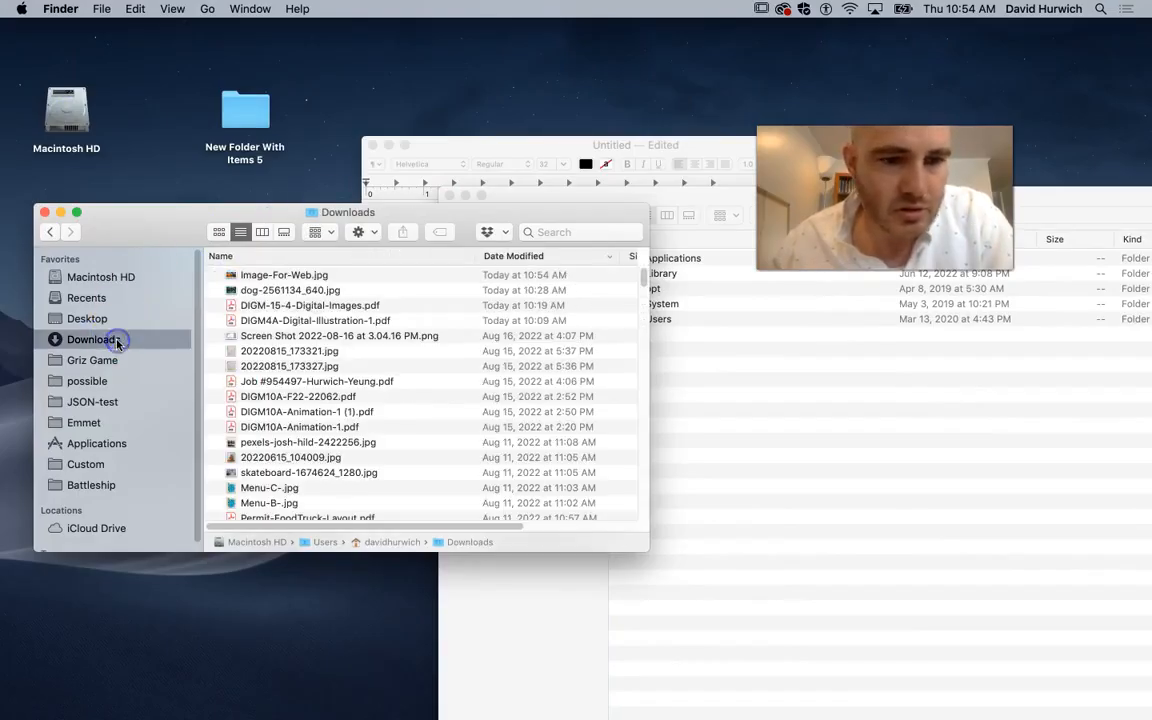
drag(275, 275, 270, 346)
click(44, 212)
drag(255, 298, 258, 158)
- Preview Image-For-Web.jpg in the 1-PhotoPea folder with Quick Look and close the preview
click(266, 265)
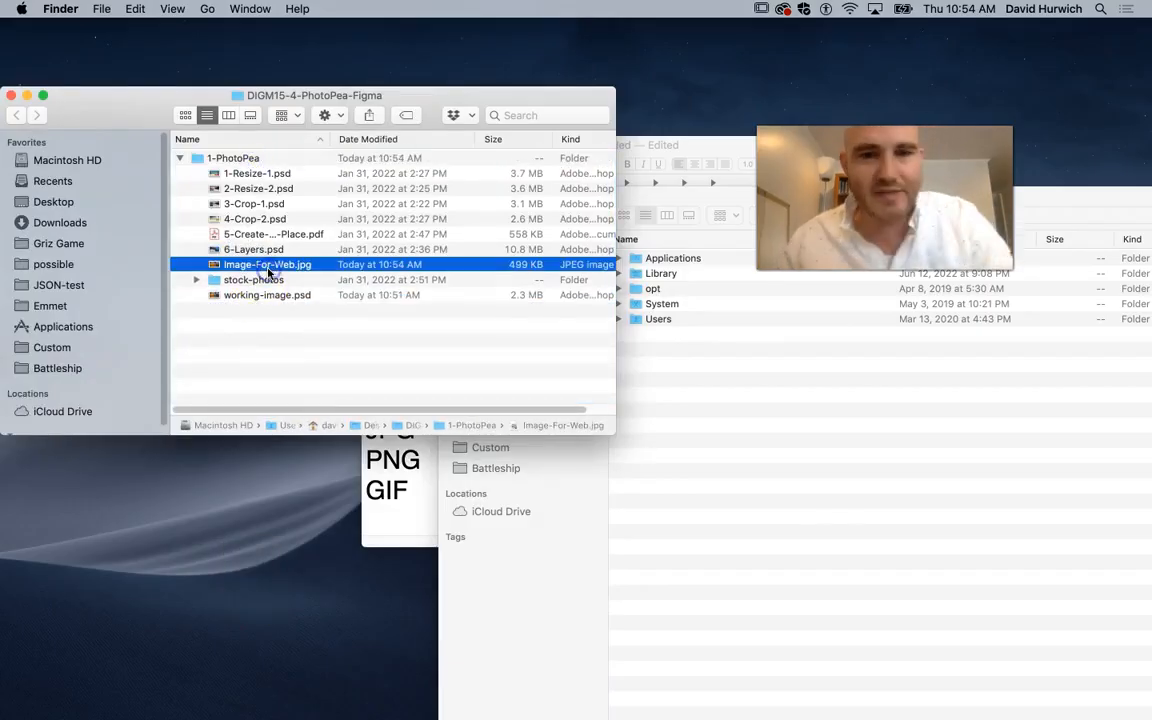
key(space)
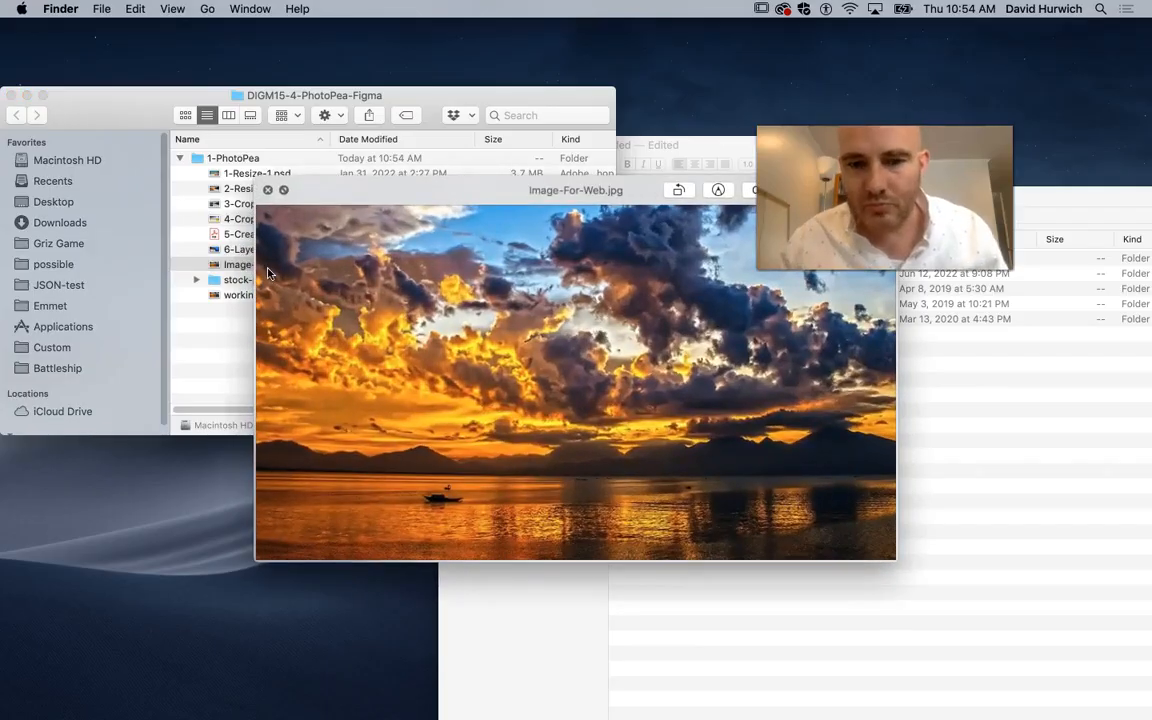
key(space)
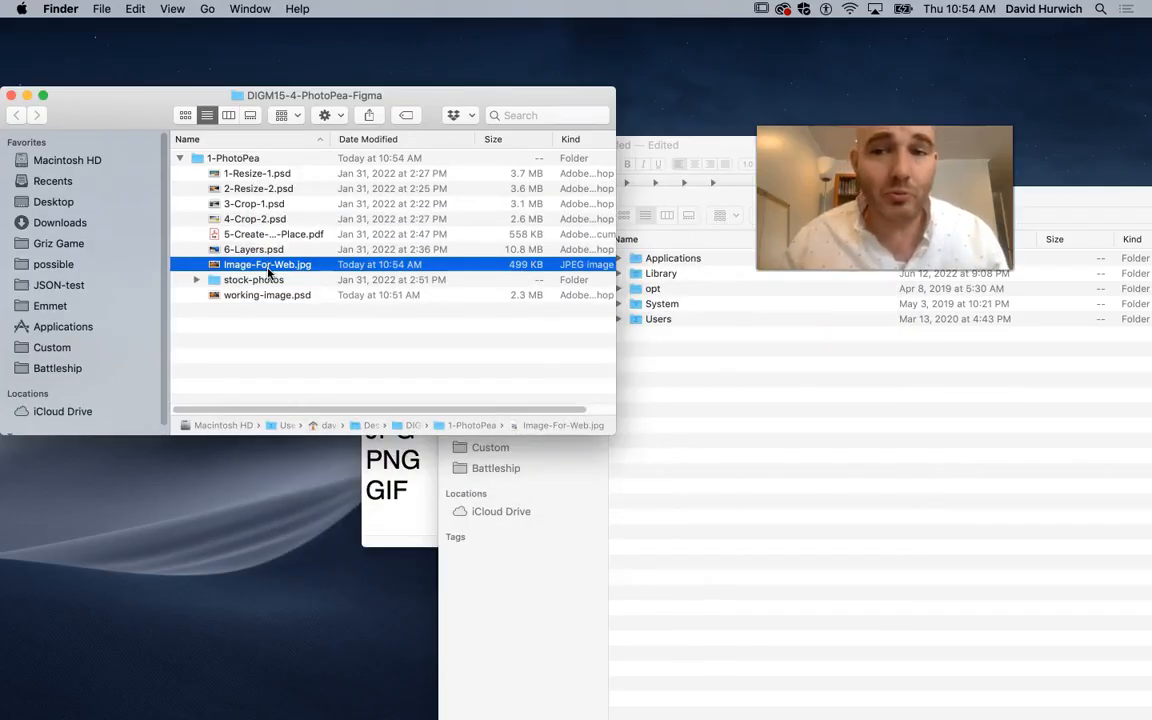
- Restore the Photopea window and review the 1-Resize-1, 2-Resize-2, 3-Crop-1 and 4-Crop-2 documents in turn
click(34, 686)
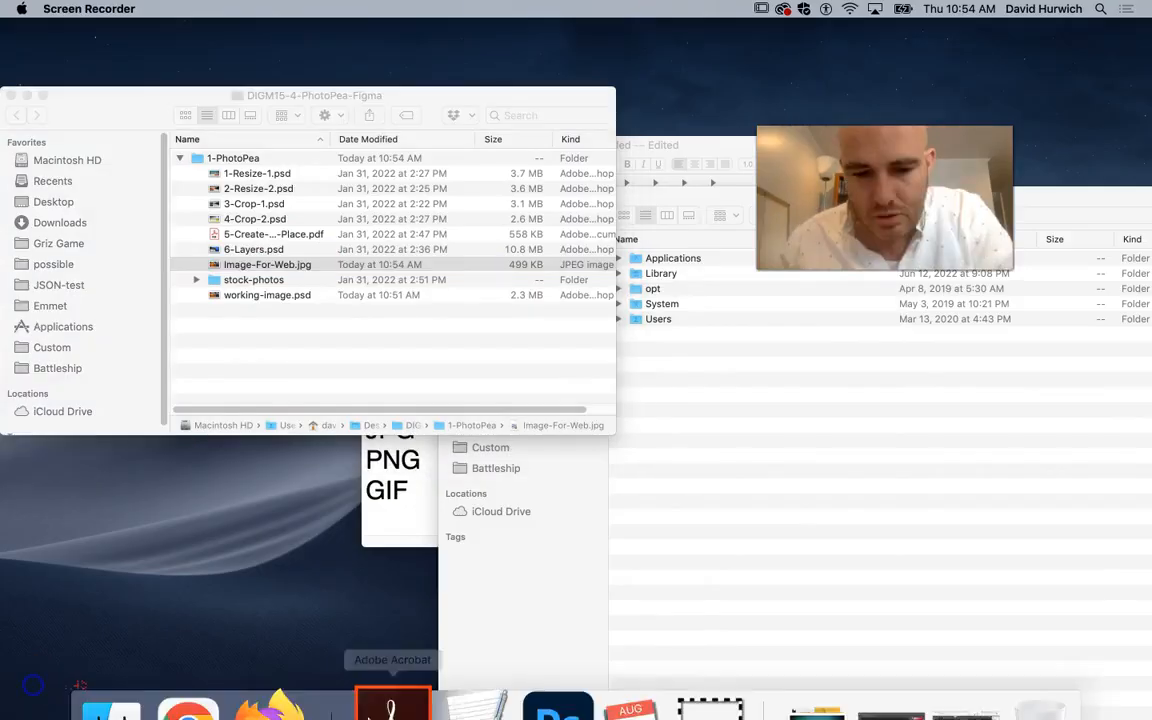
click(960, 685)
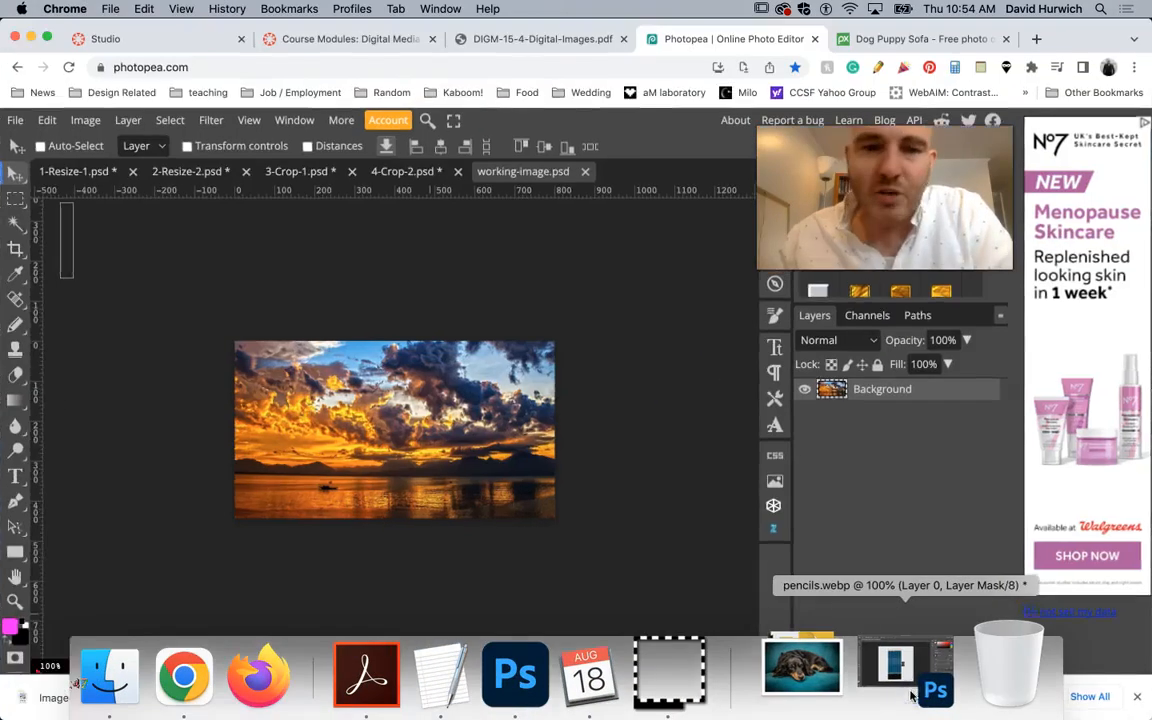
click(70, 171)
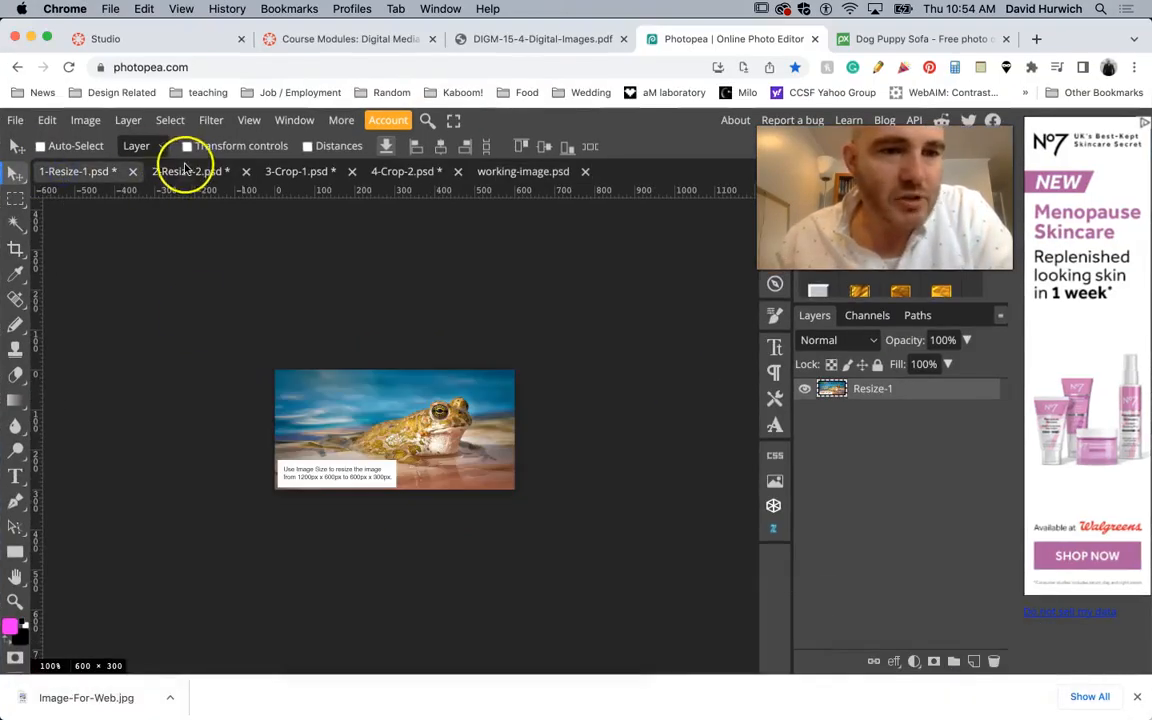
click(186, 171)
click(284, 172)
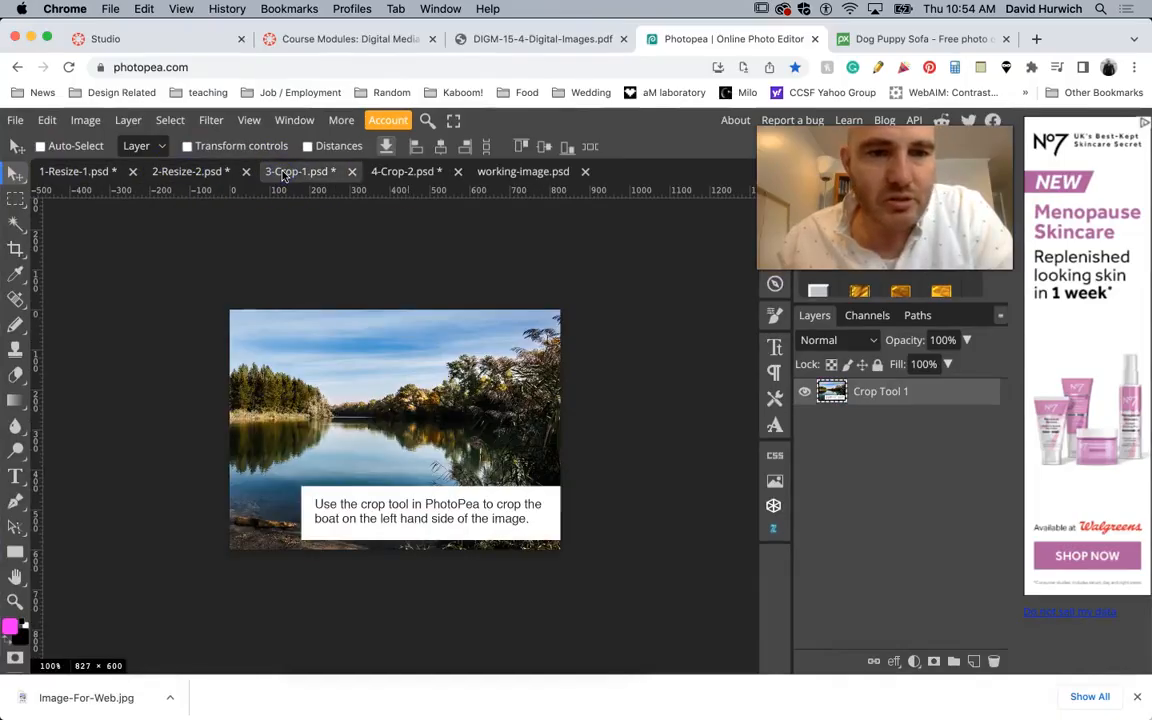
click(388, 173)
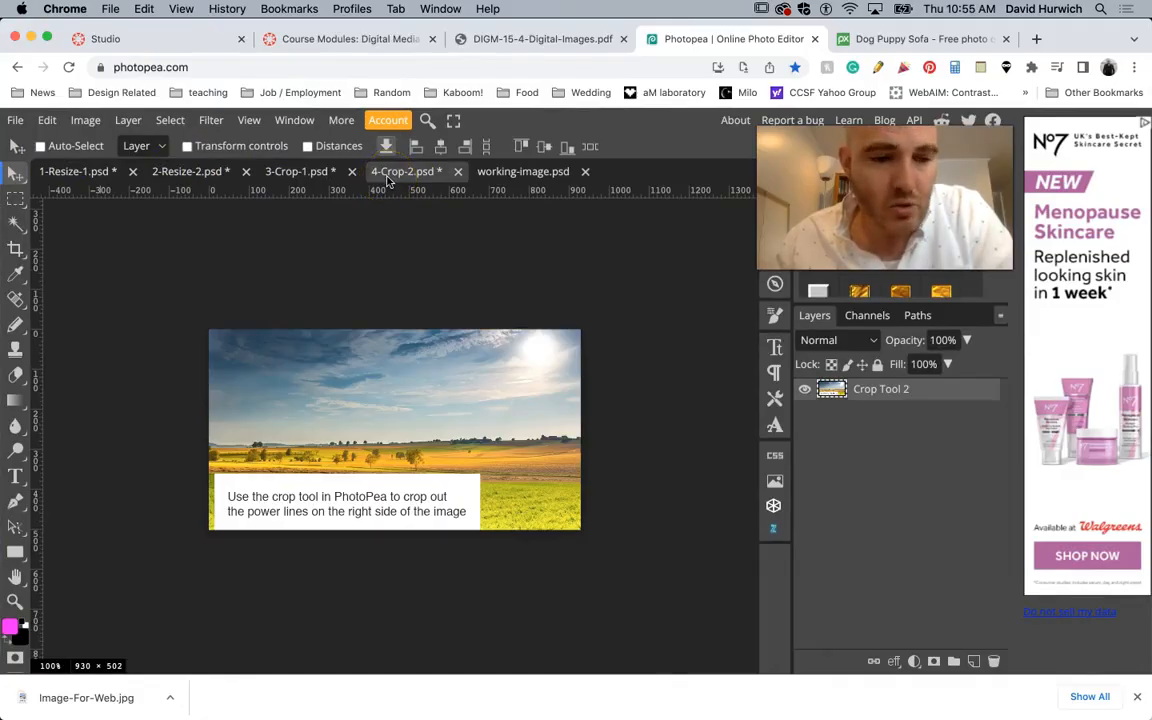
- Show the export formats for 4-Crop-2.psd and highlight the JPG, PNG and GIF entries in the TextEdit notes
click(15, 120)
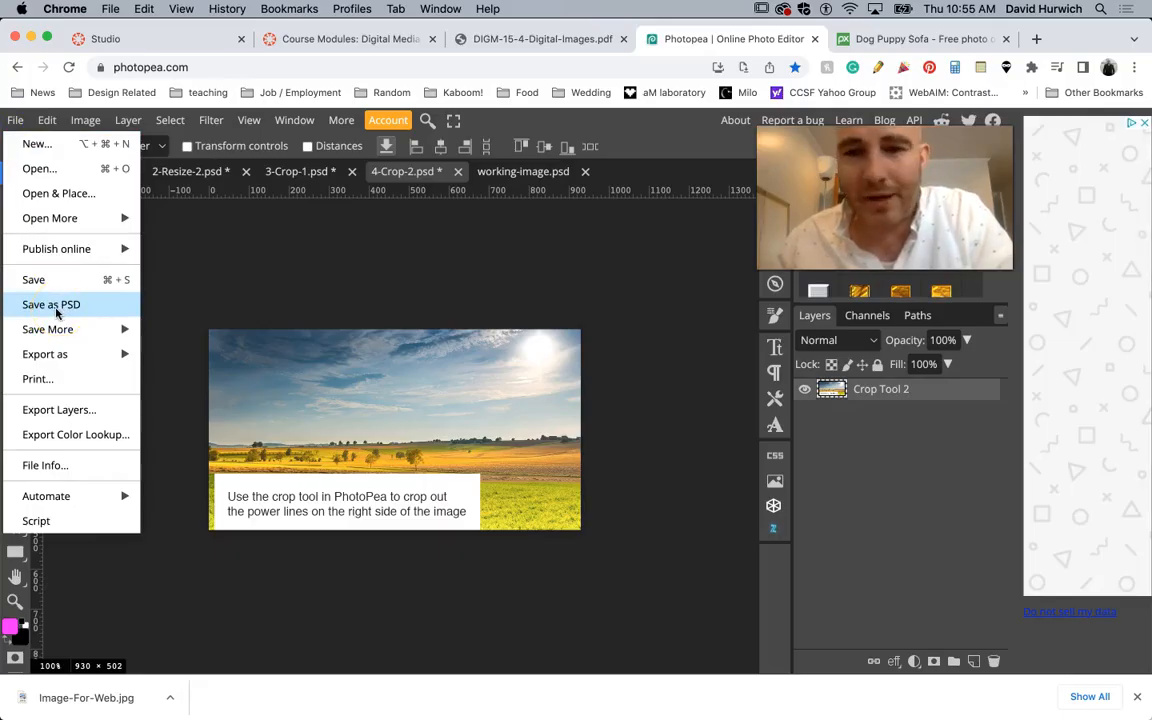
click(62, 358)
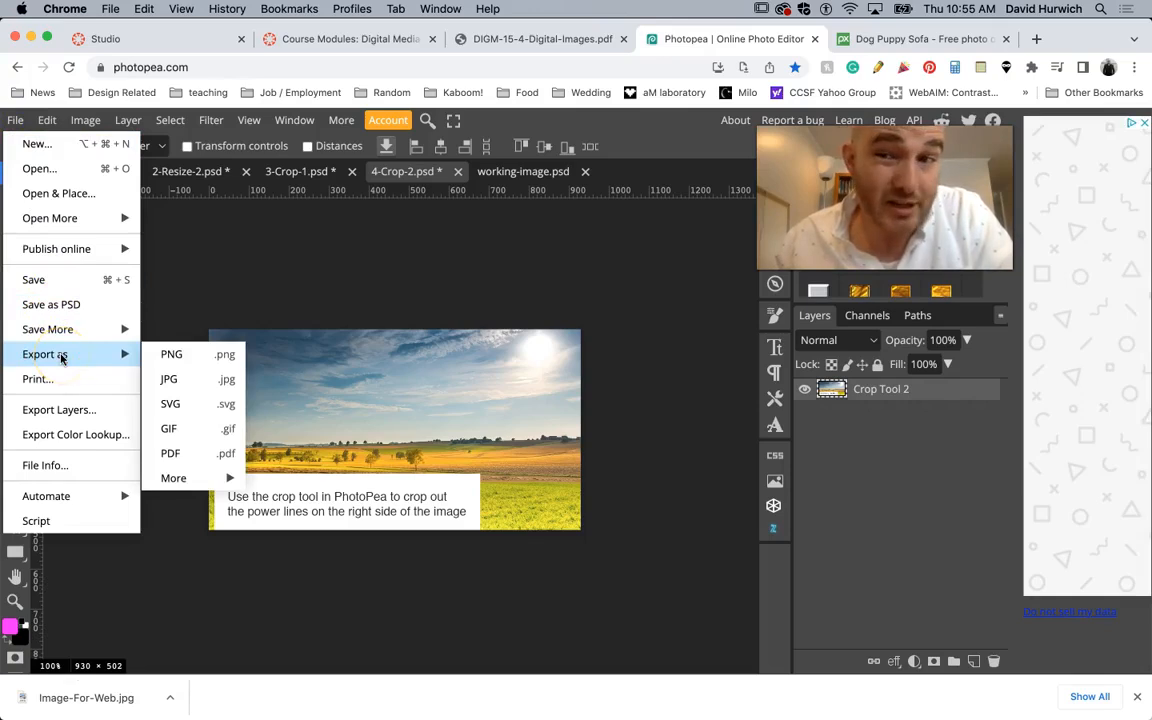
mouse_move(648, 712)
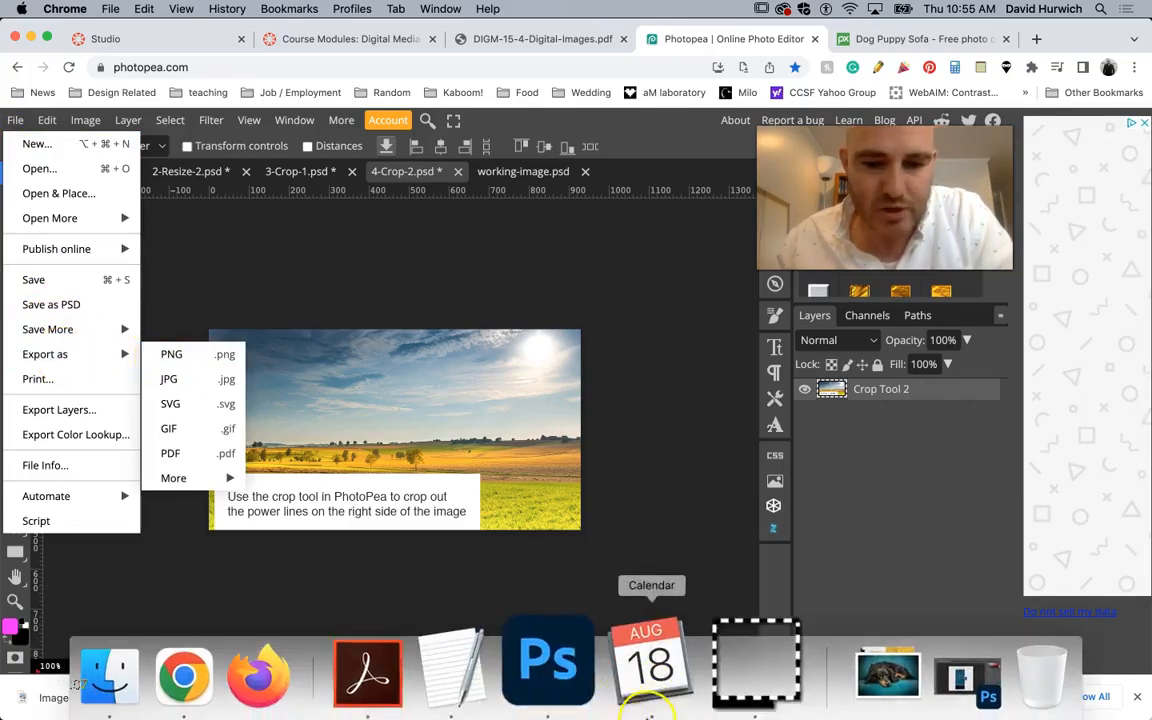
click(470, 680)
drag(405, 430, 372, 428)
drag(420, 460, 340, 493)
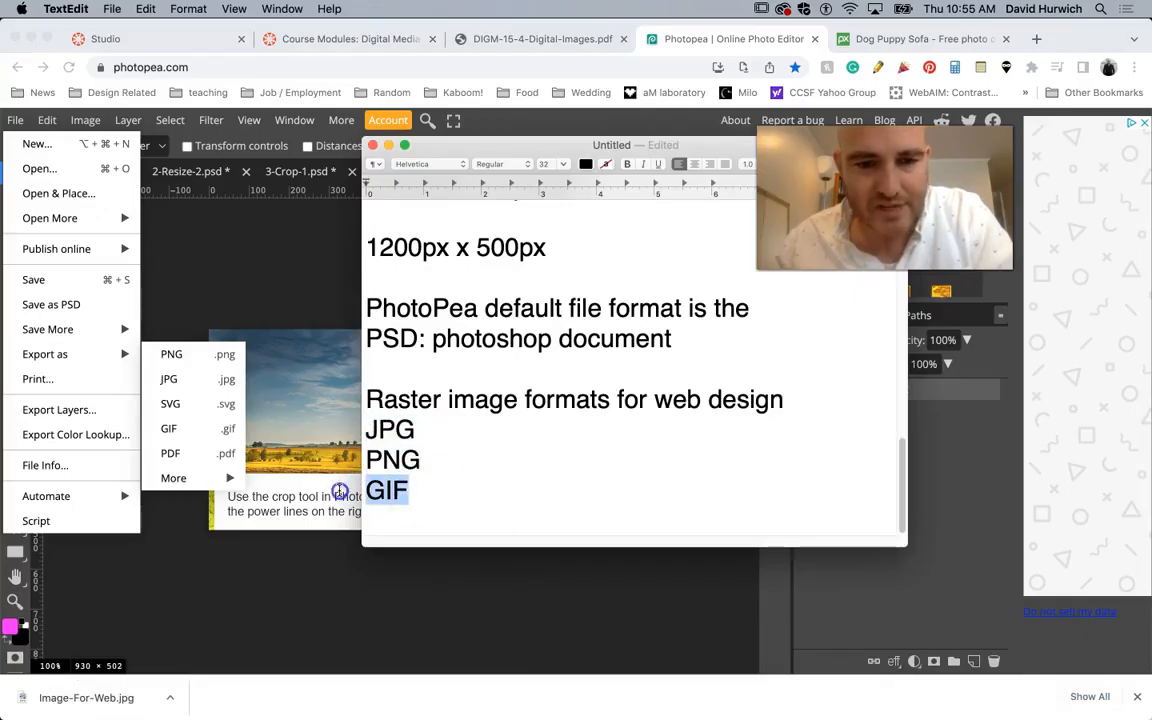